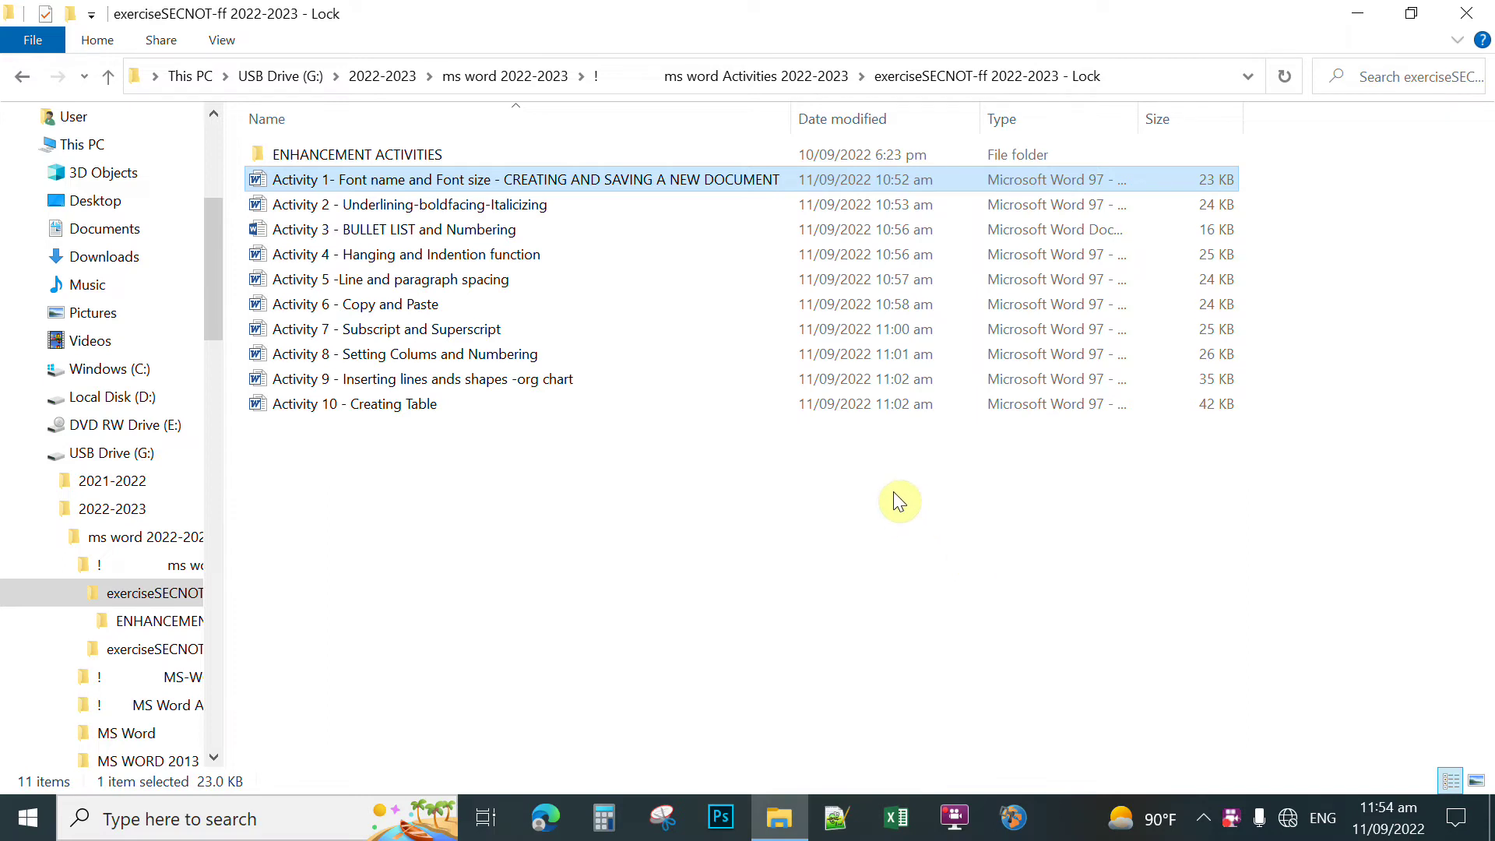
Open the document "Activity 1- Font name and Font size - CREATING AND SAVING A NEW DOCUMENT" in Word and maximize its window
{"action": "double_click", "coordinate": [466, 184]}
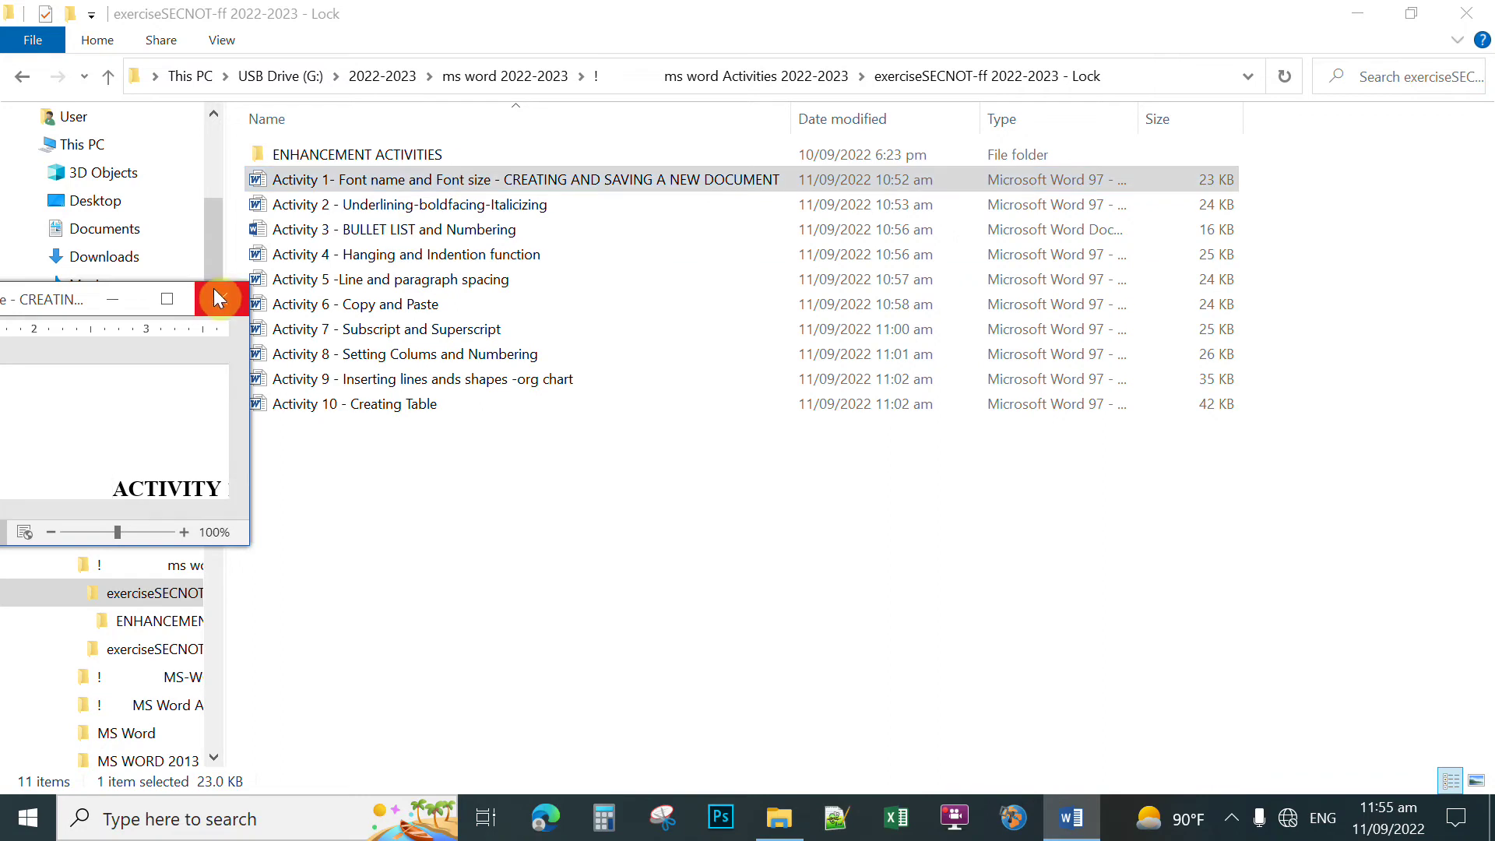
{"action": "left_click", "coordinate": [166, 303]}
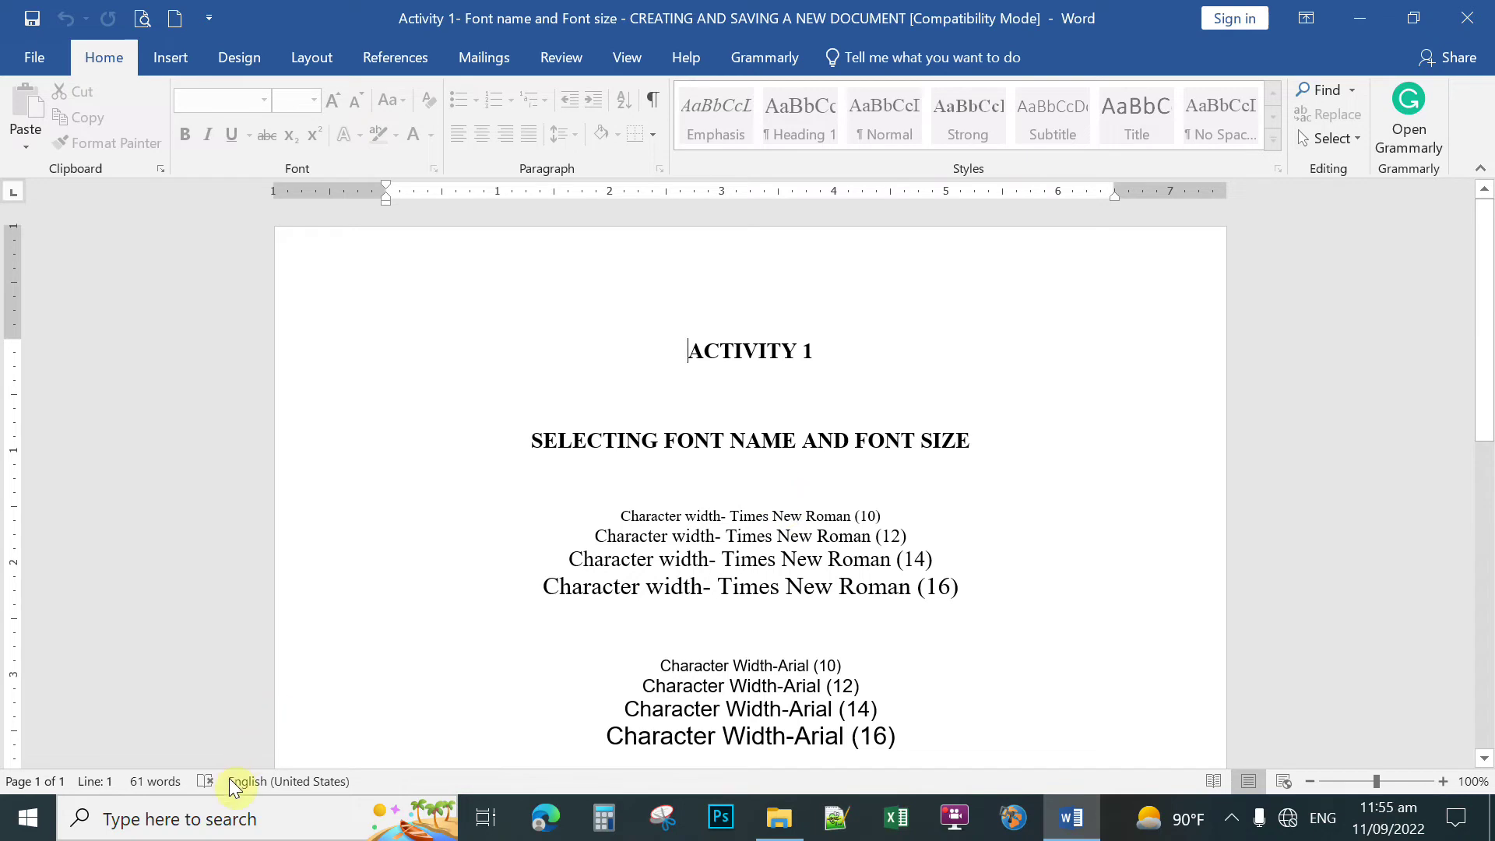
Search Windows for "word", launch Word again and create a new blank document
{"action": "left_click", "coordinate": [217, 822]}
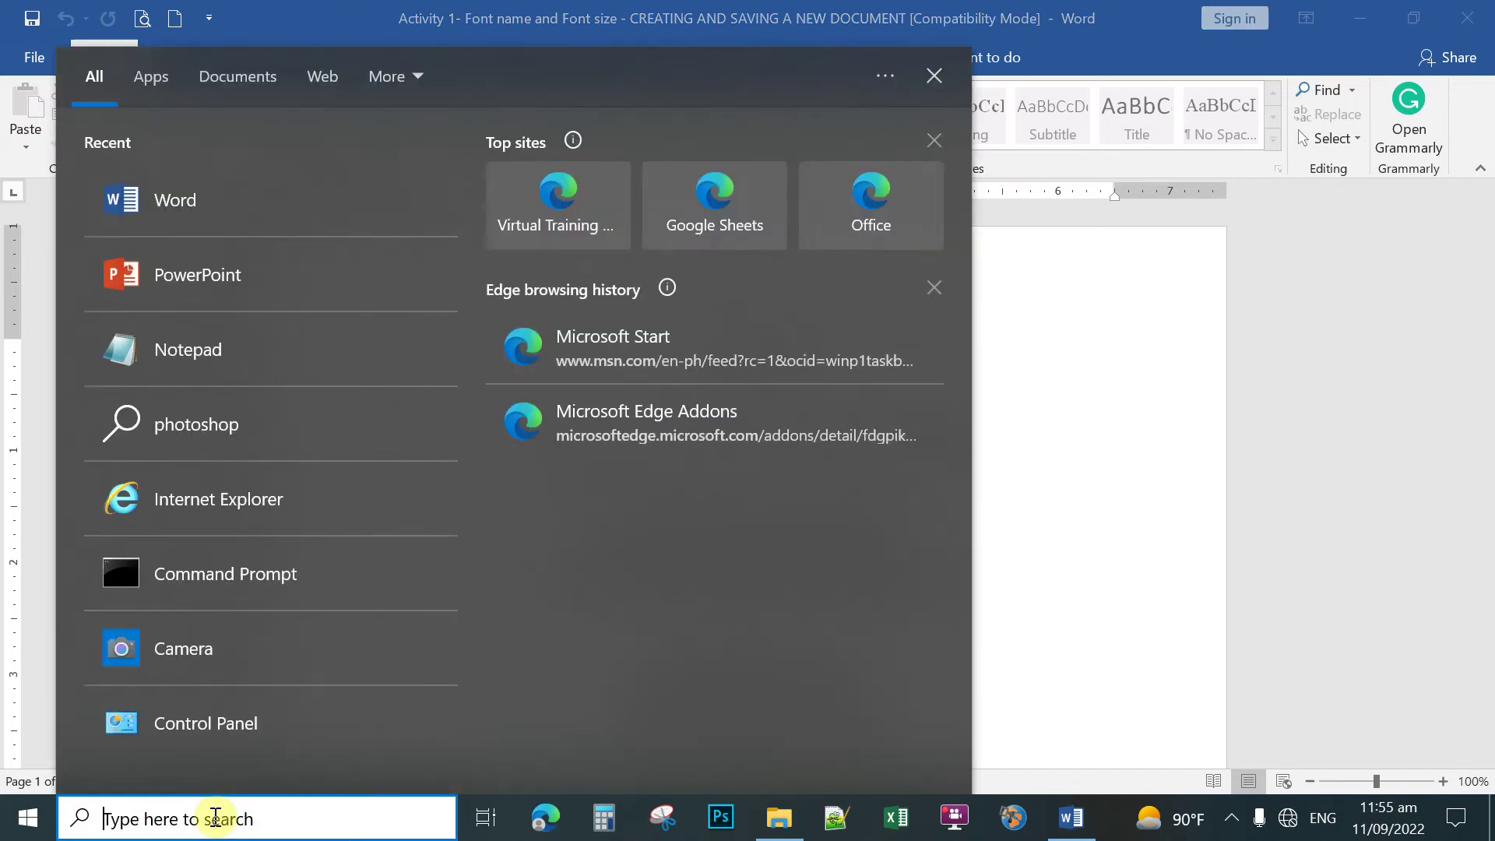
{"action": "type", "text": "word"}
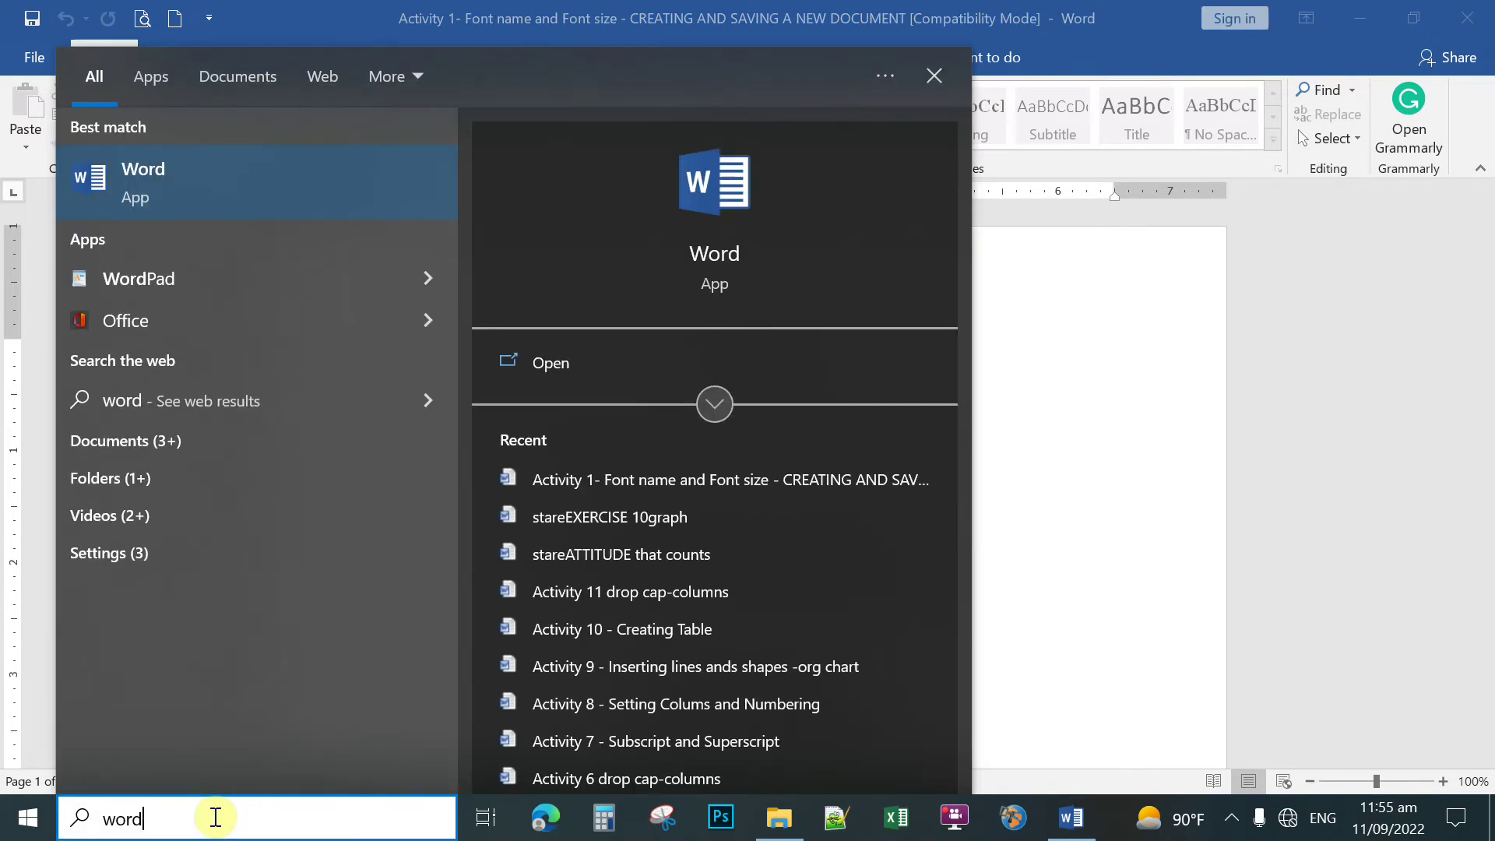
{"action": "left_click", "coordinate": [142, 175]}
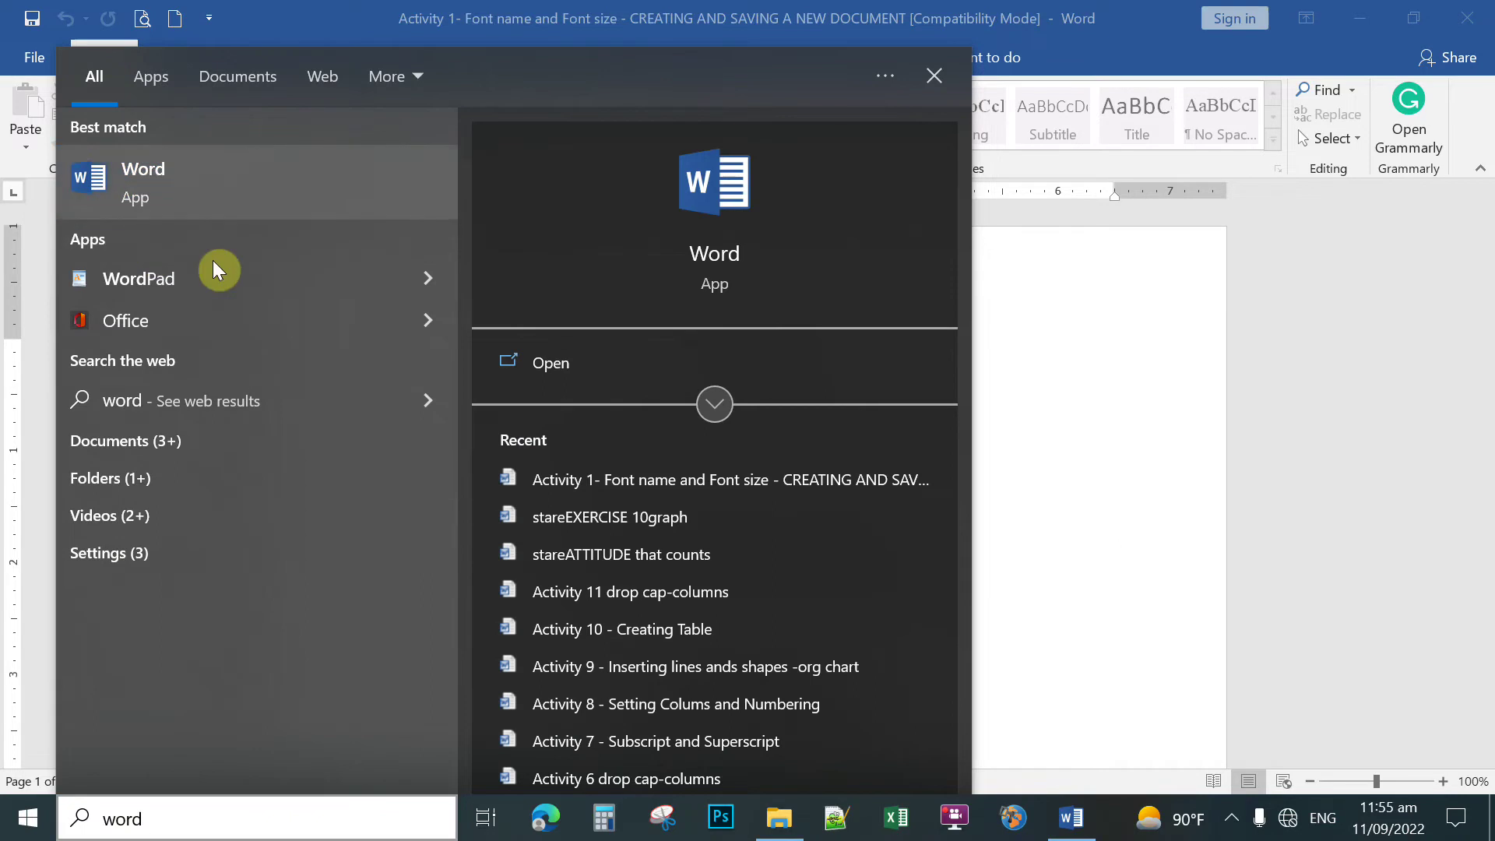
{"action": "left_click", "coordinate": [570, 255]}
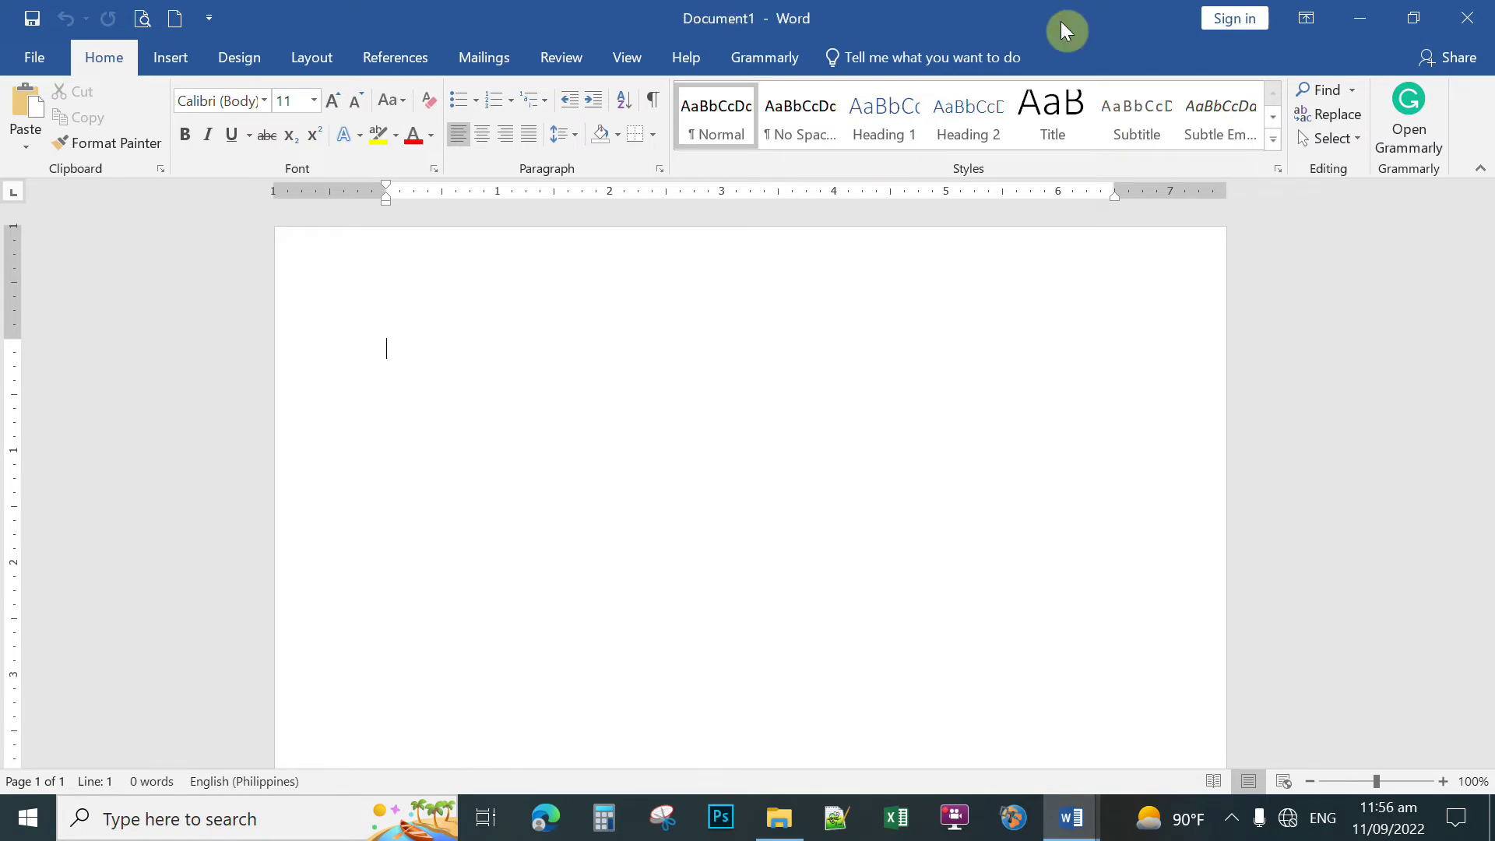
Arrange the blank document and the Activity 1 document side by side, each filling half of the screen
{"action": "left_click_drag", "start_coordinate": [1060, 21], "coordinate": [2, 328]}
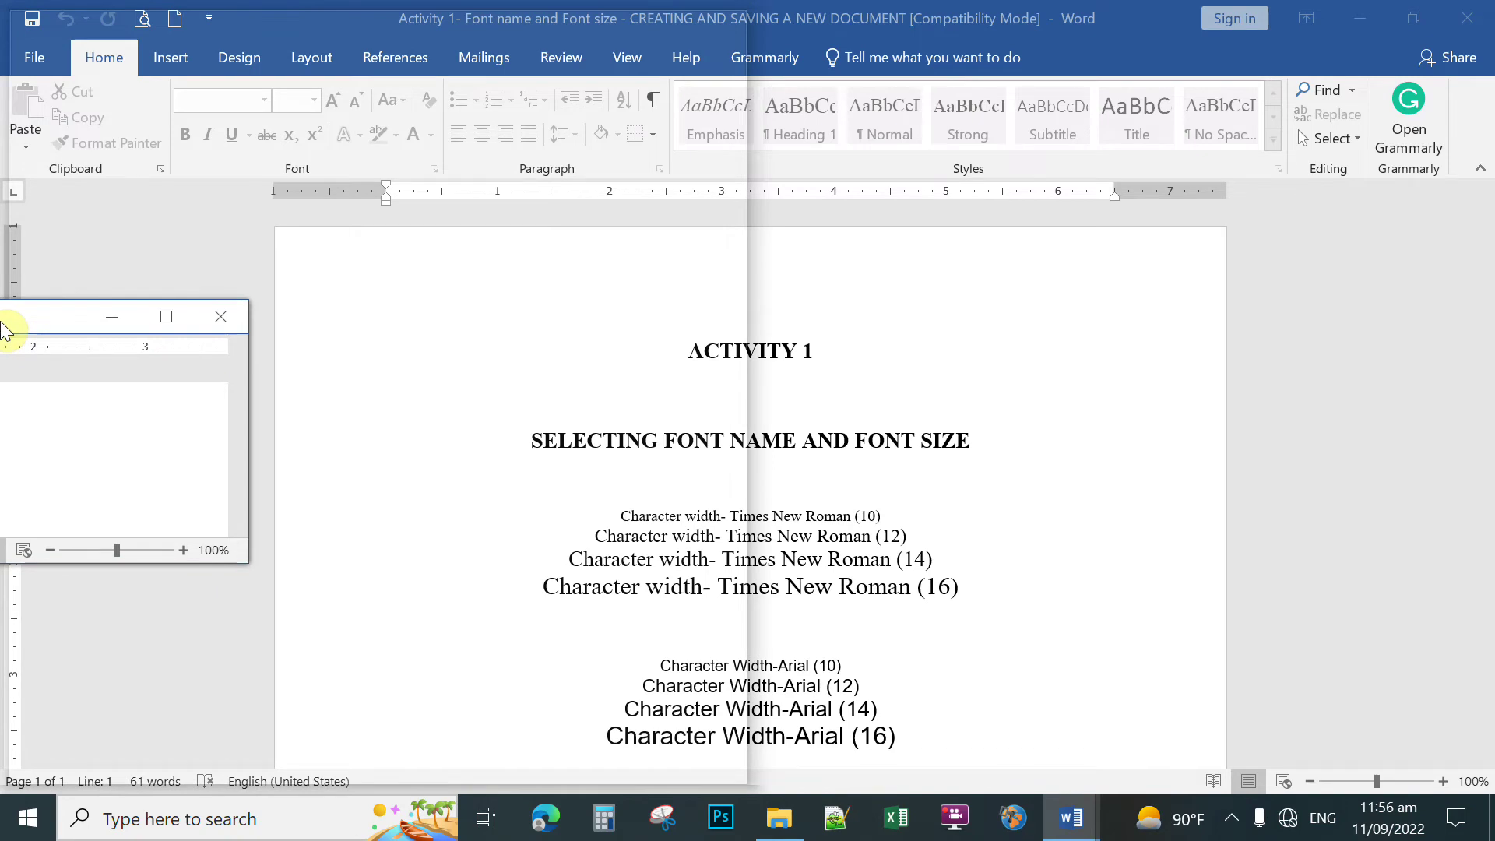
{"action": "left_click_drag", "start_coordinate": [2, 331], "coordinate": [7, 487]}
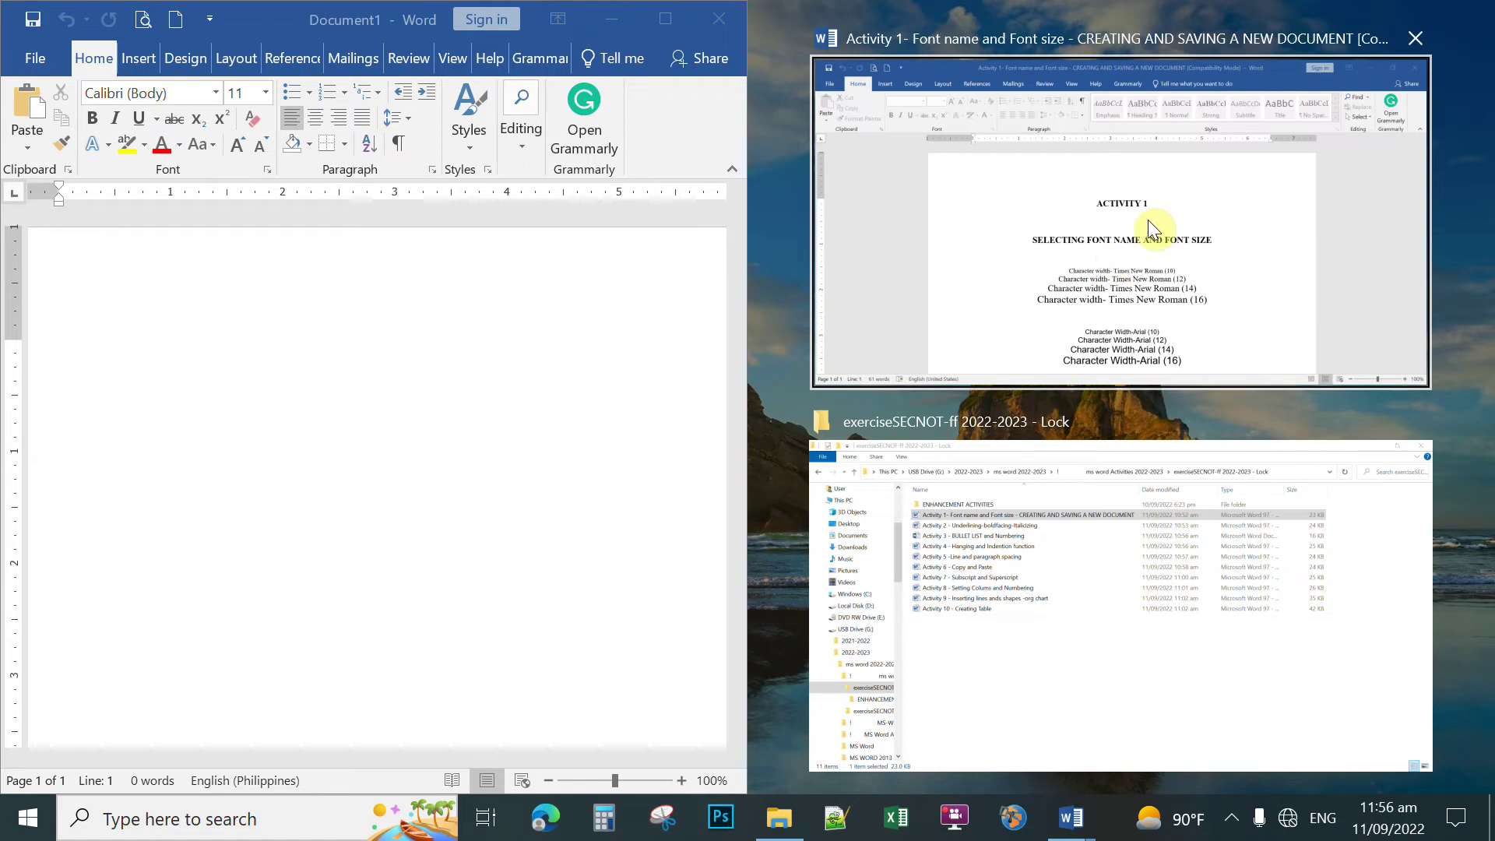
{"action": "left_click", "coordinate": [1115, 215]}
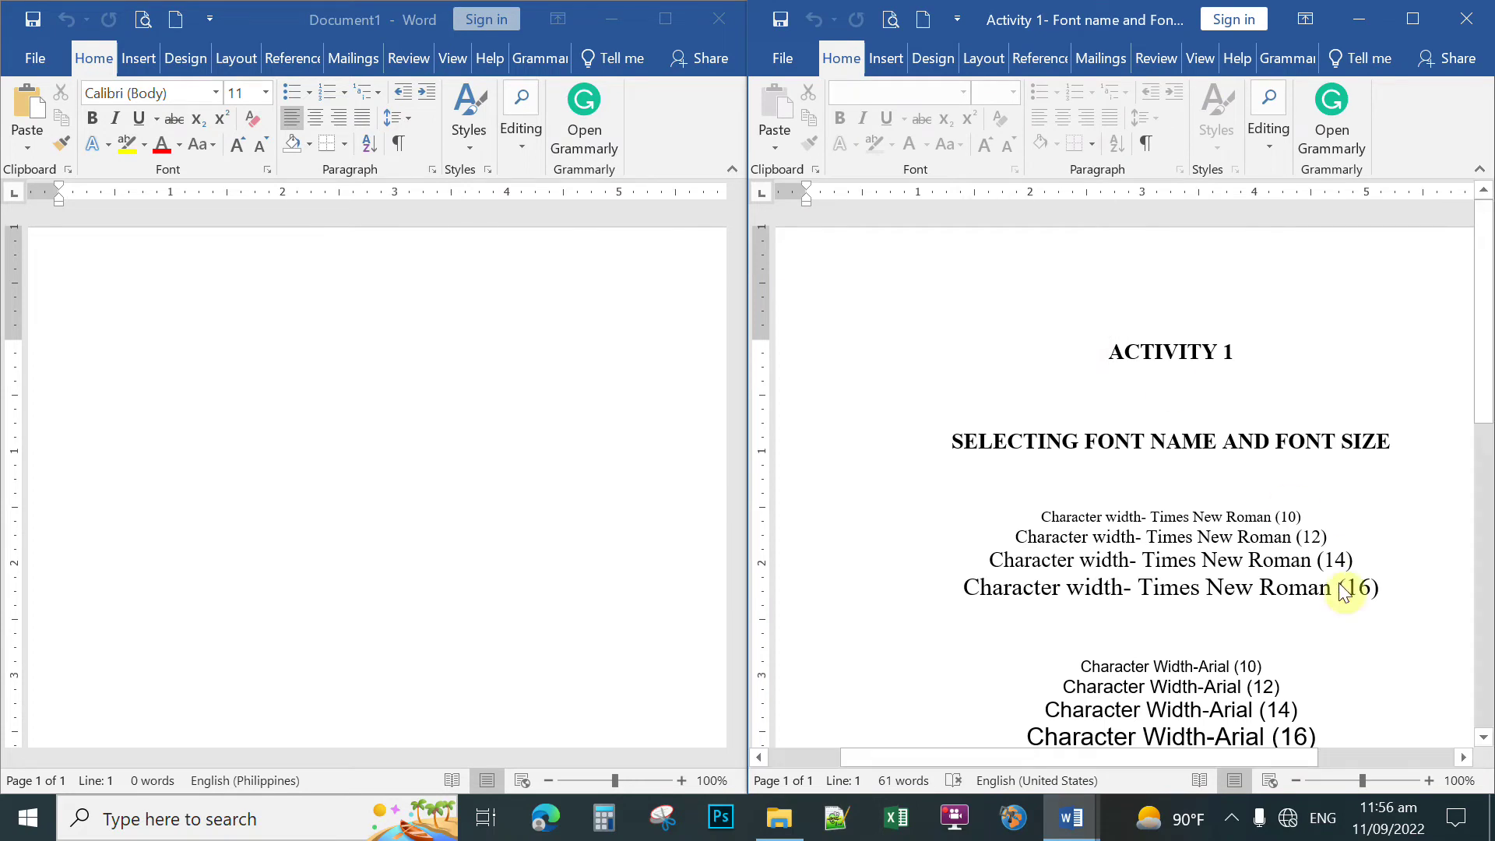
Set the zoom to 80% in the Activity 1 document and to 60% in the blank document
{"action": "left_click", "coordinate": [1297, 781]}
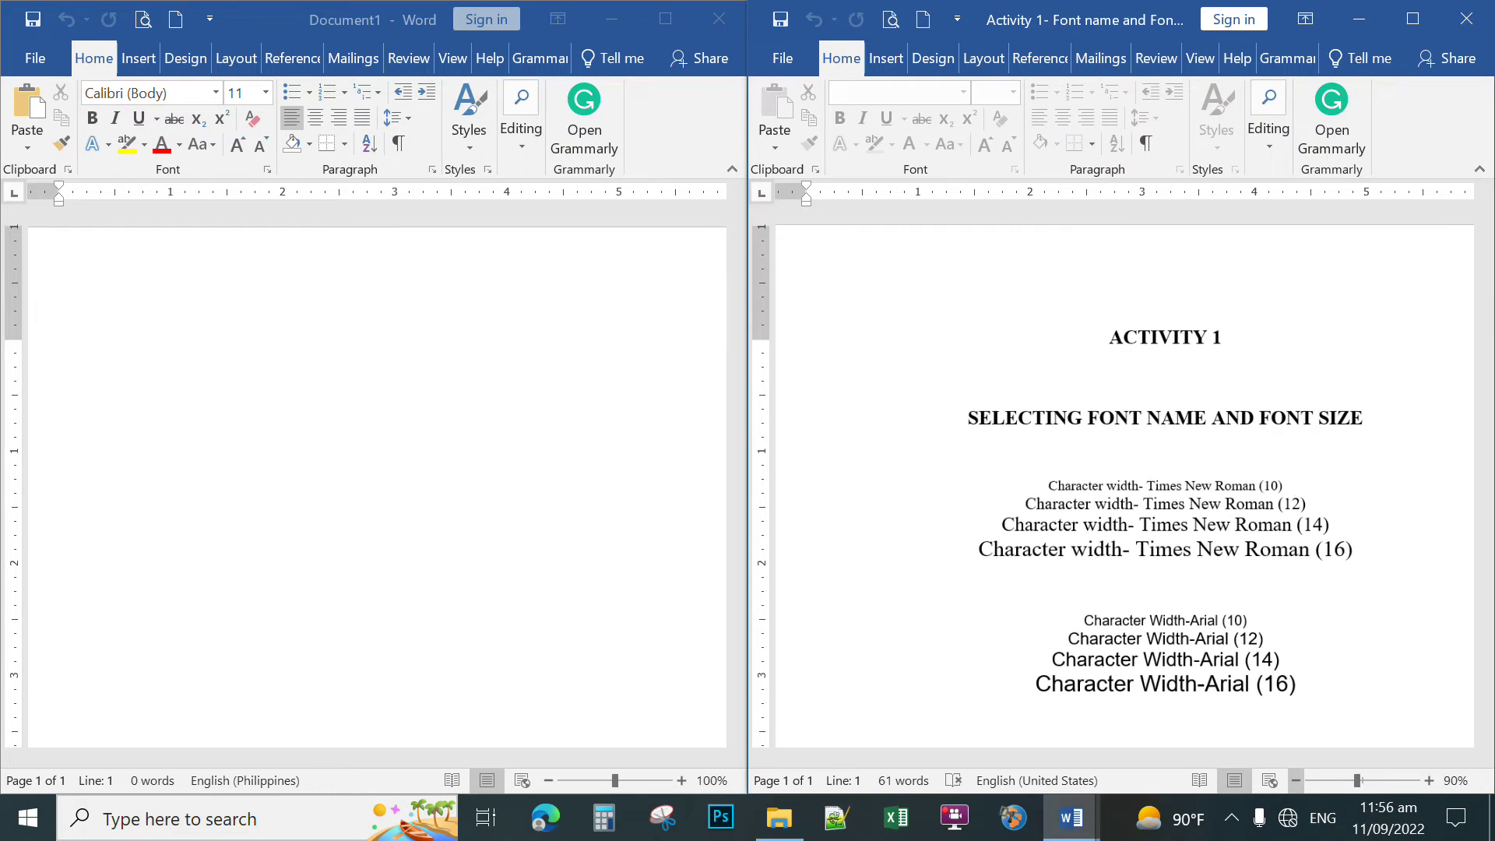
{"action": "left_click", "coordinate": [1297, 780]}
{"action": "left_click", "coordinate": [1297, 780]}
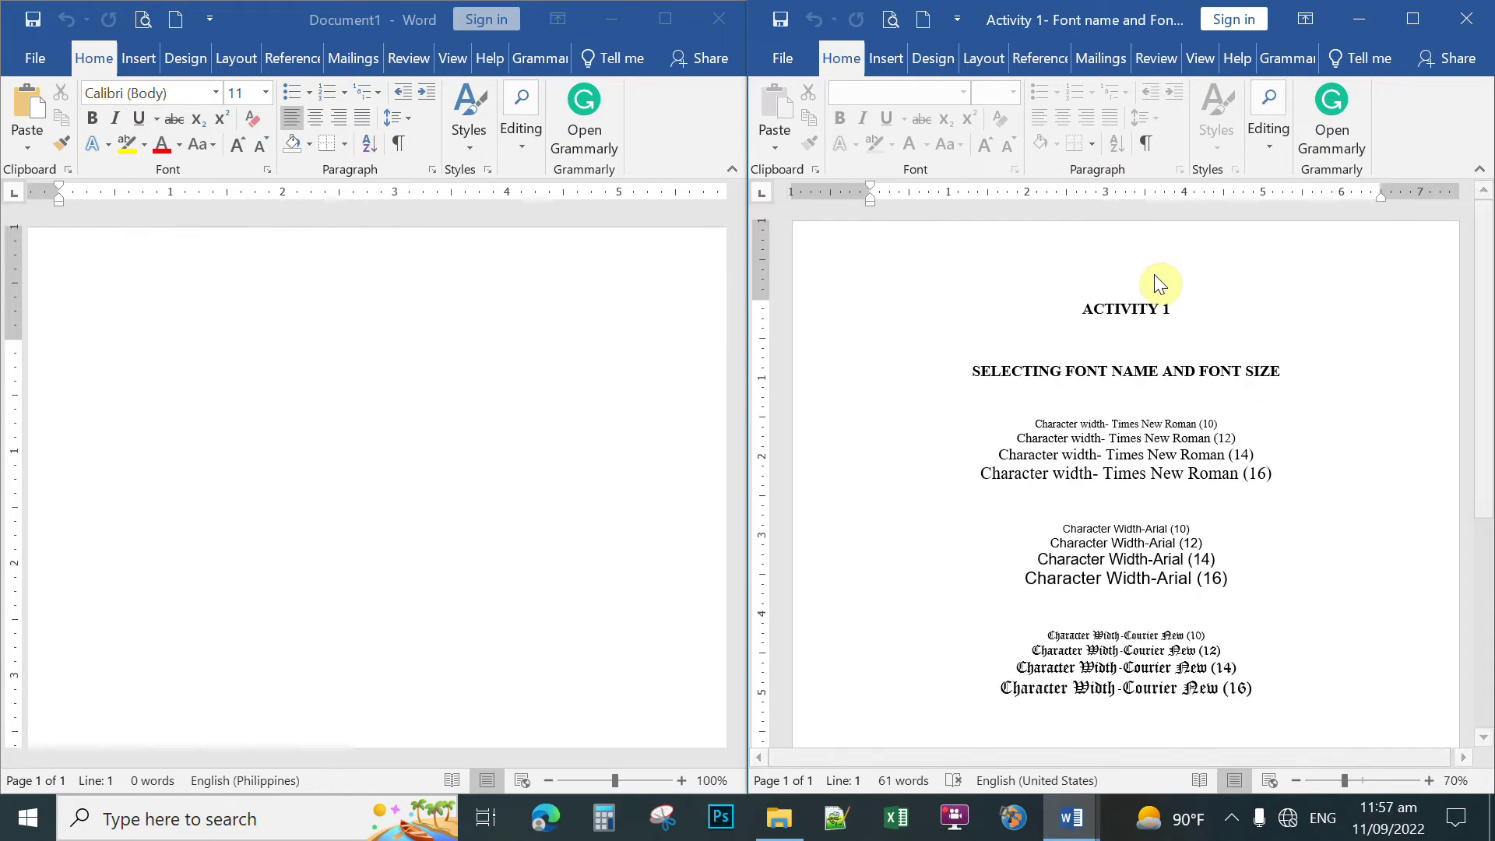
{"action": "left_click", "coordinate": [1430, 781]}
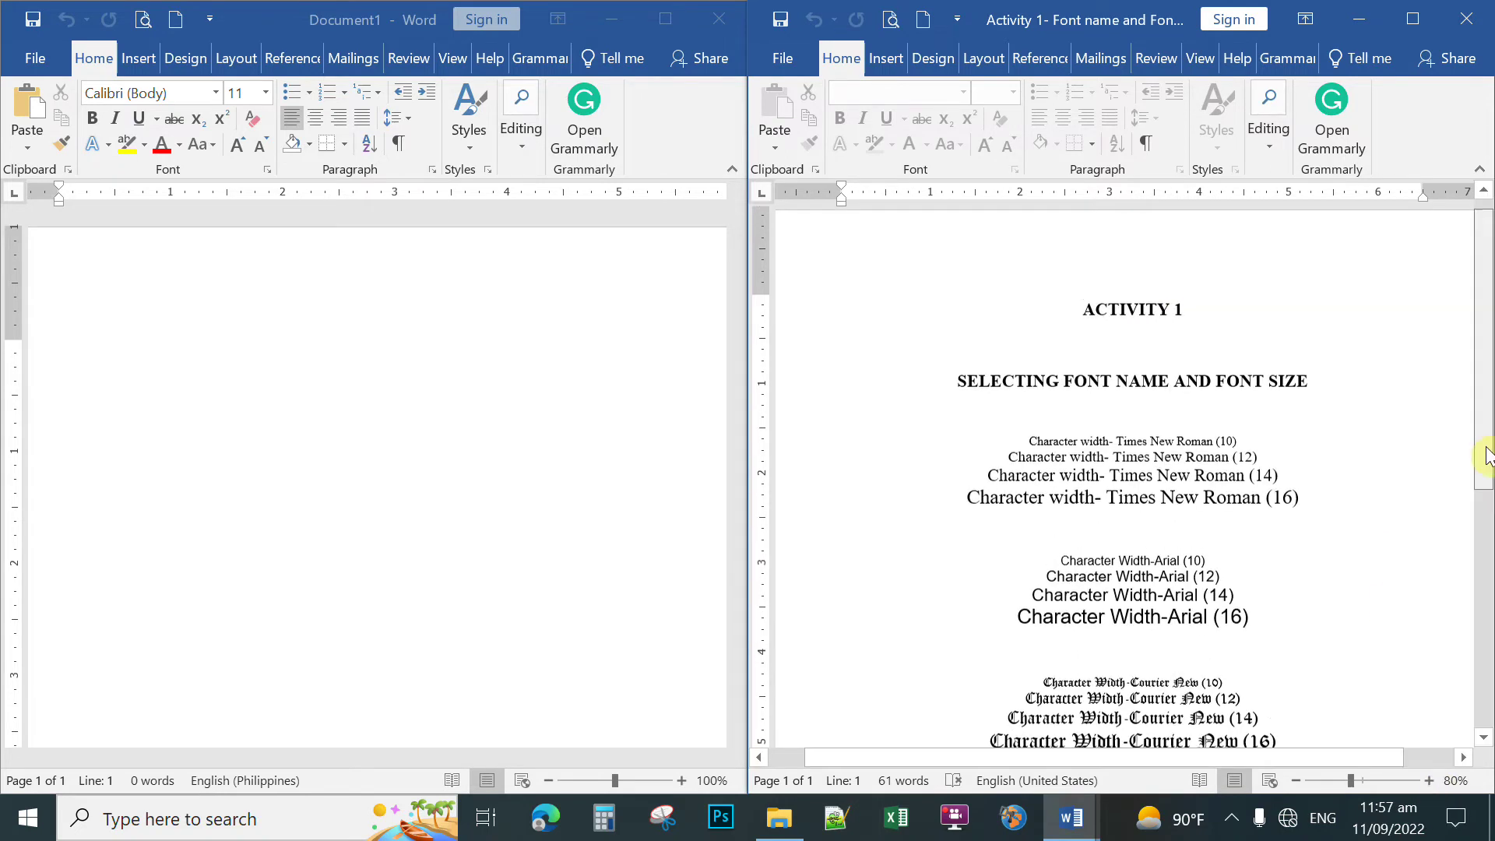
{"action": "scroll", "coordinate": [1488, 467], "scroll_direction": "down", "scroll_amount": 1}
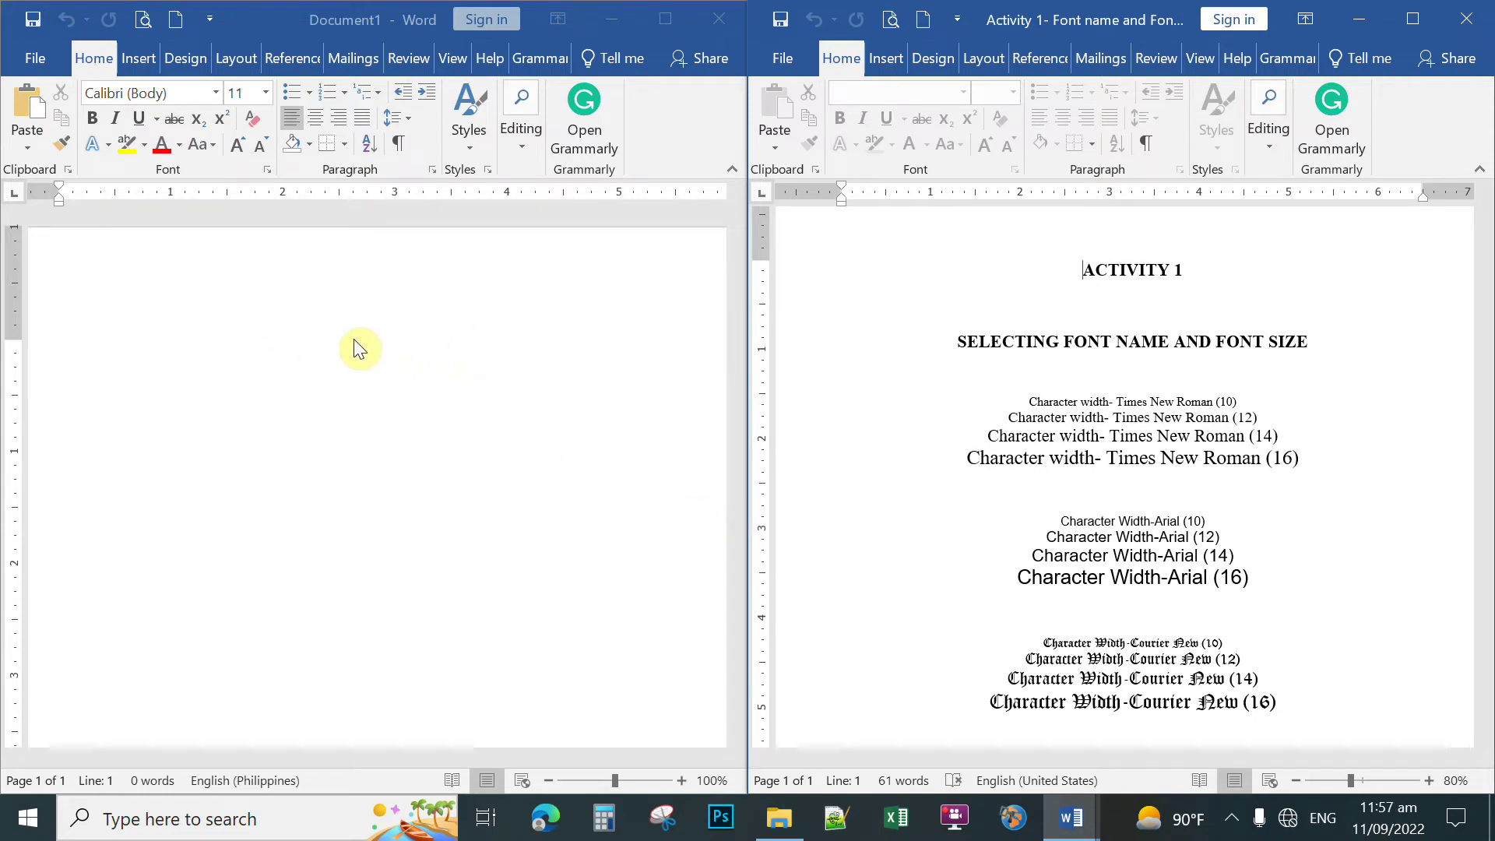
{"action": "left_click", "coordinate": [355, 340]}
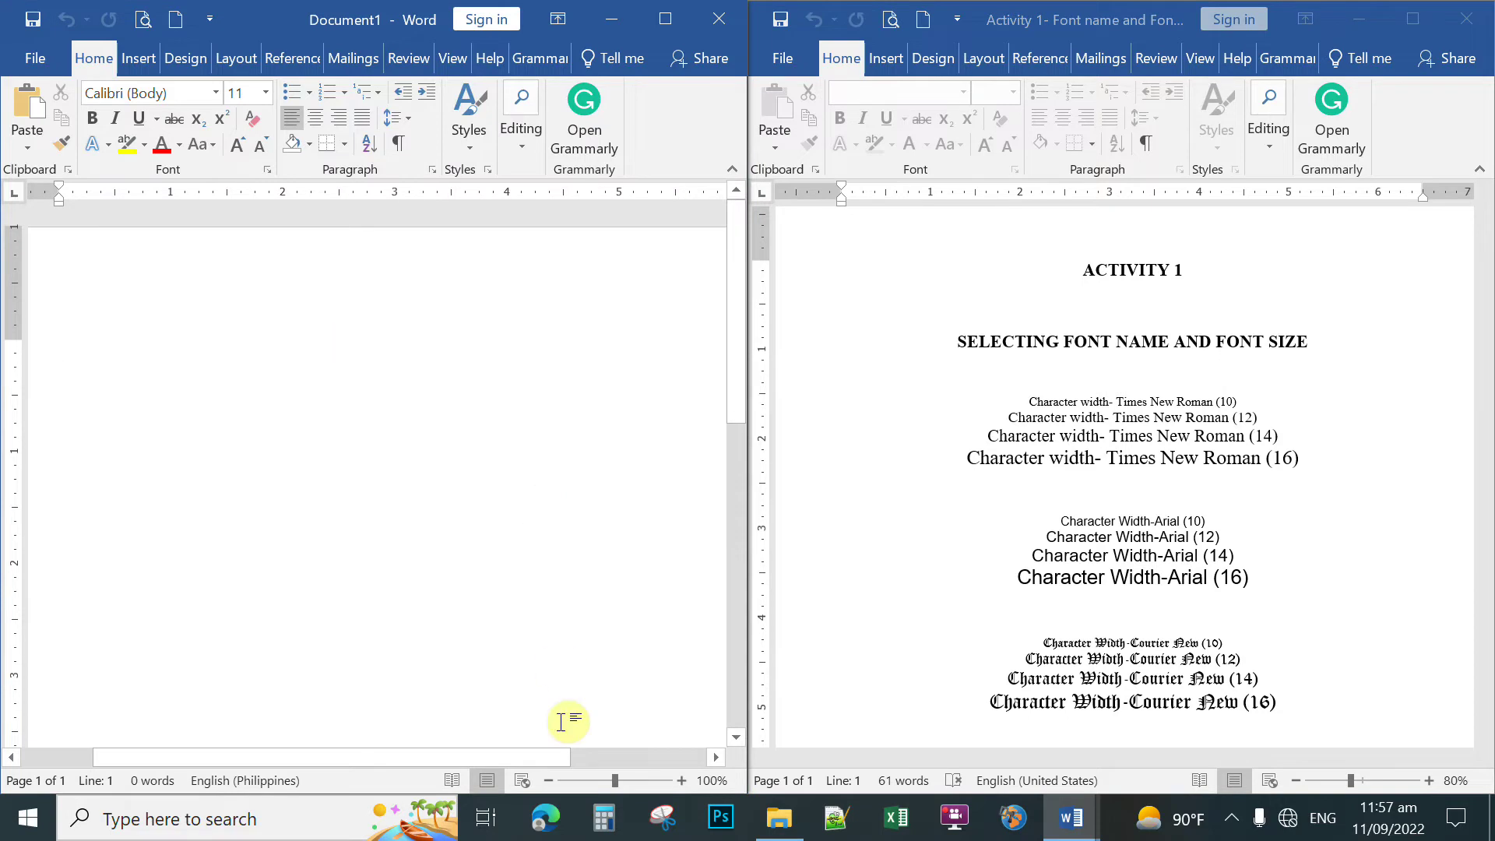
{"action": "left_click", "coordinate": [549, 781]}
{"action": "left_click", "coordinate": [549, 781]}
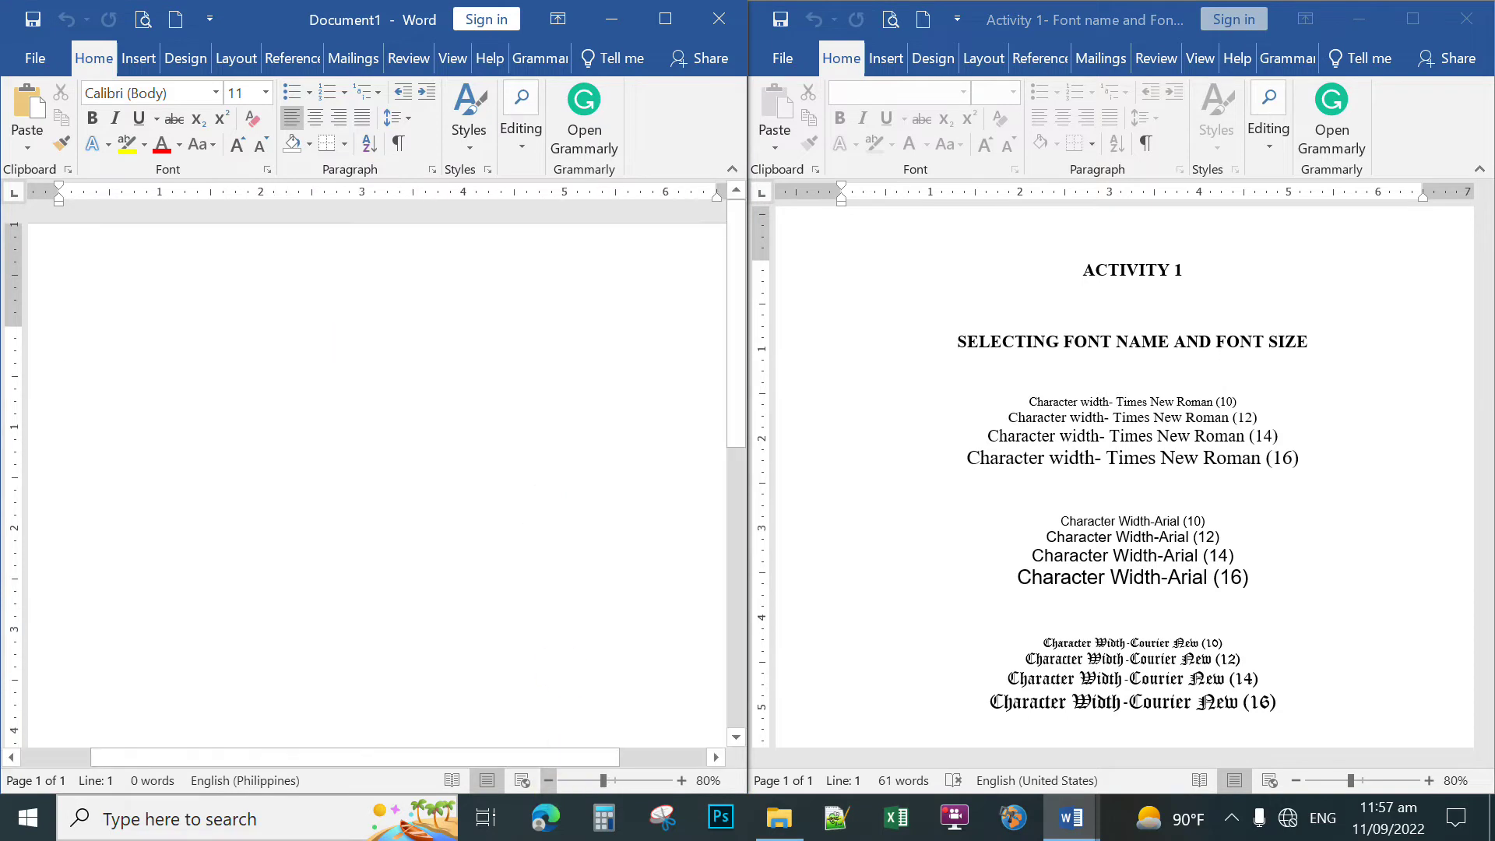
{"action": "left_click", "coordinate": [549, 781]}
{"action": "left_click", "coordinate": [549, 780]}
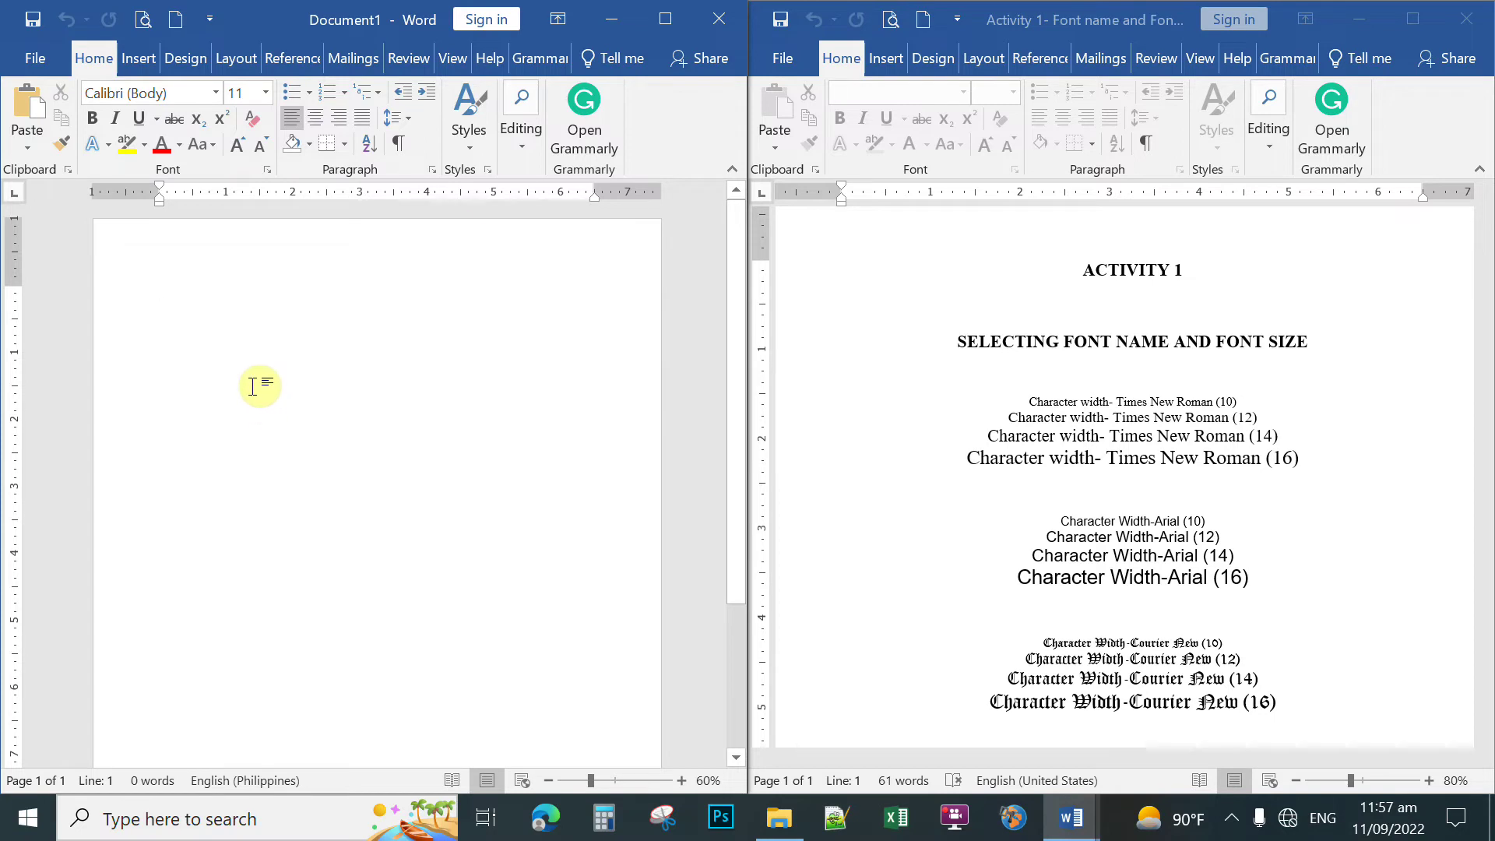
Apply the No Spacing style in the blank document and dock its window beside the Activity 1 document again
{"action": "left_click", "coordinate": [666, 20]}
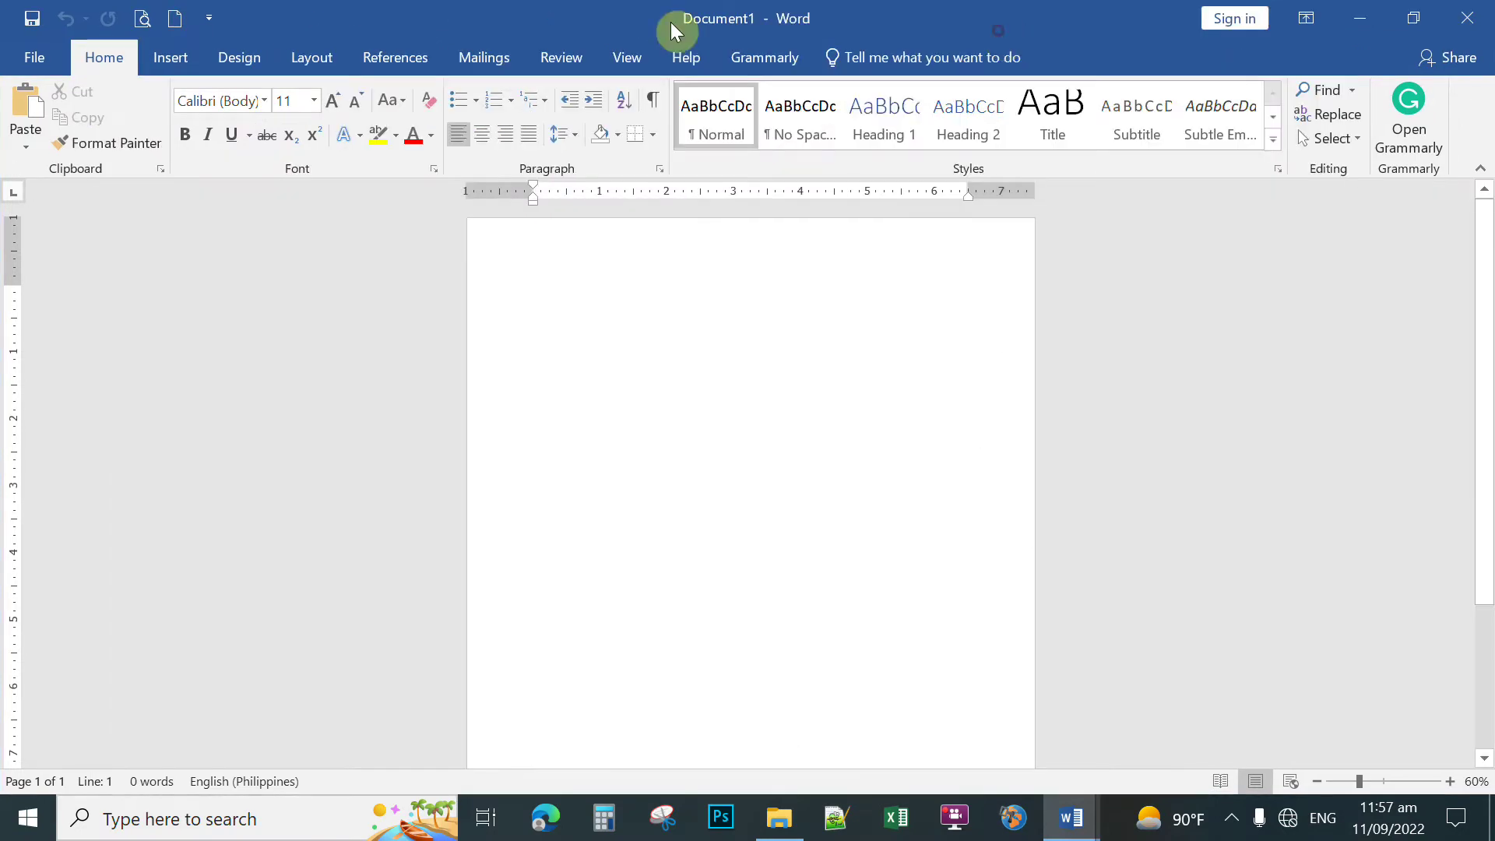
{"action": "left_click", "coordinate": [794, 117]}
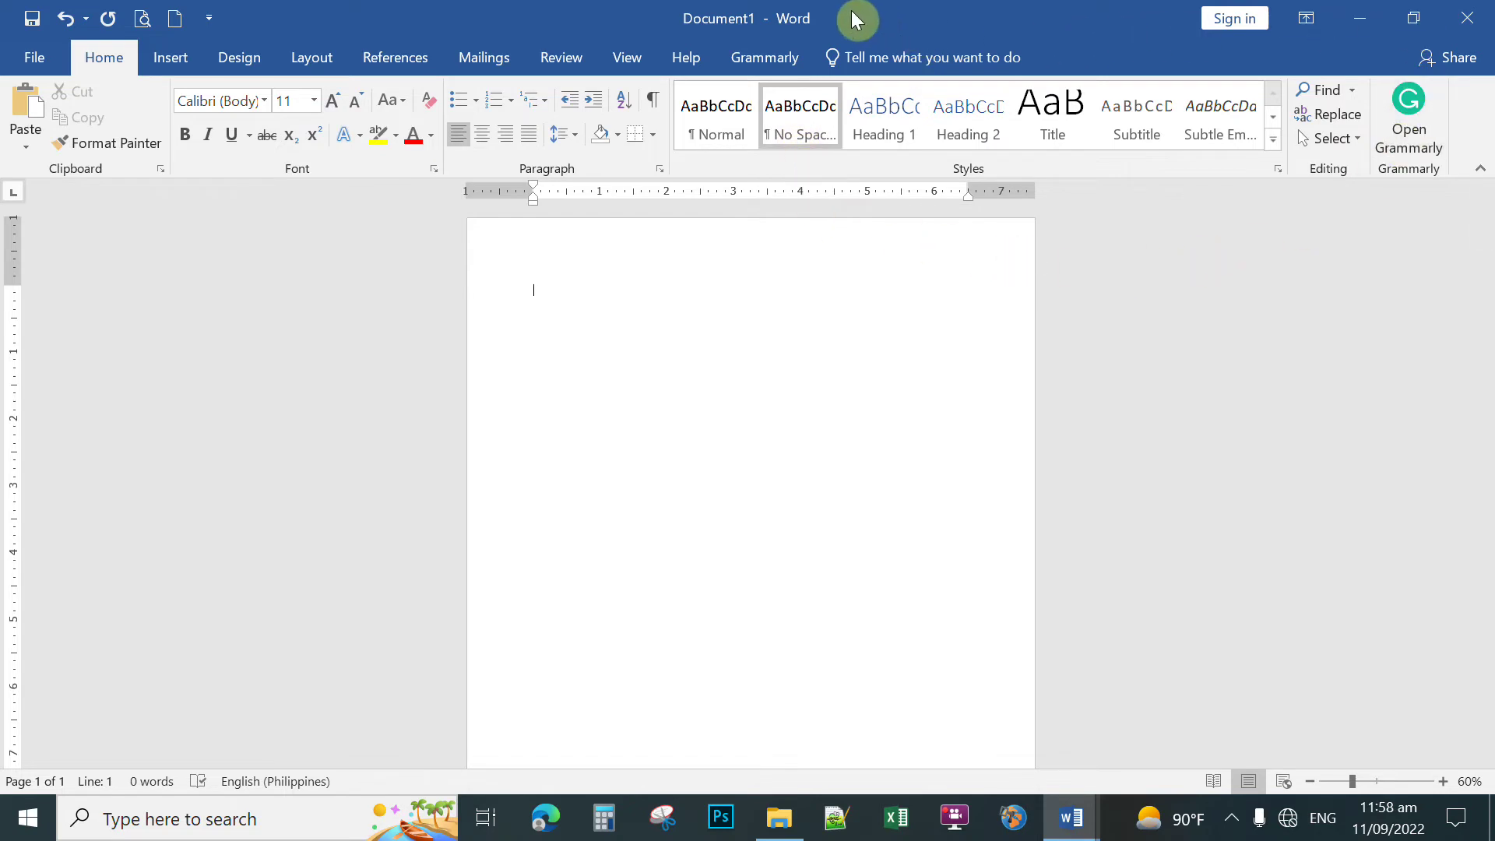
{"action": "left_click_drag", "start_coordinate": [849, 11], "coordinate": [7, 248]}
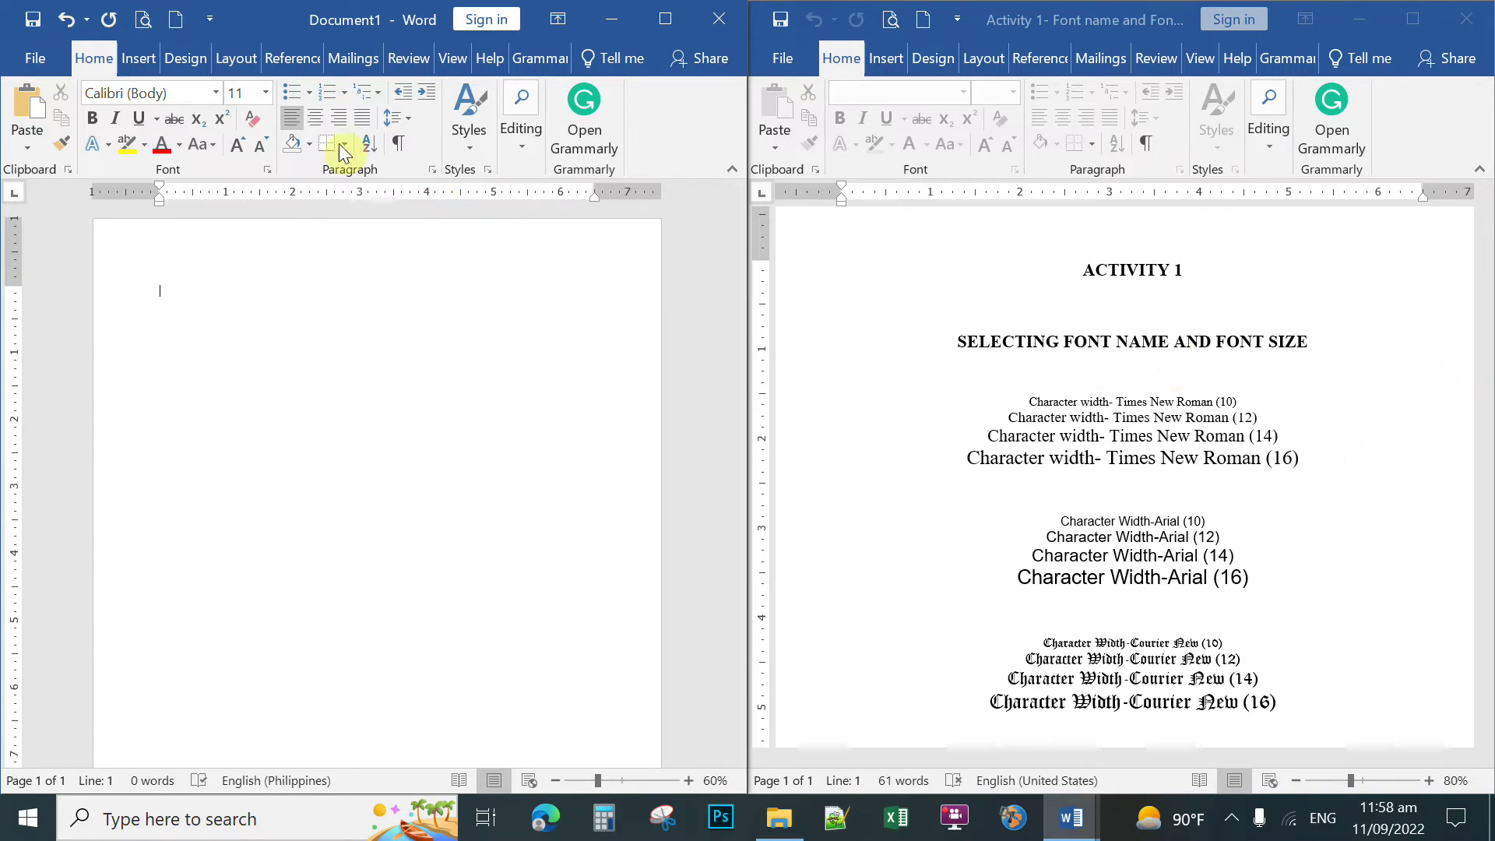
Center the blank document's first line and set its font to Times New Roman at size 12
{"action": "key", "text": "ctrl+e"}
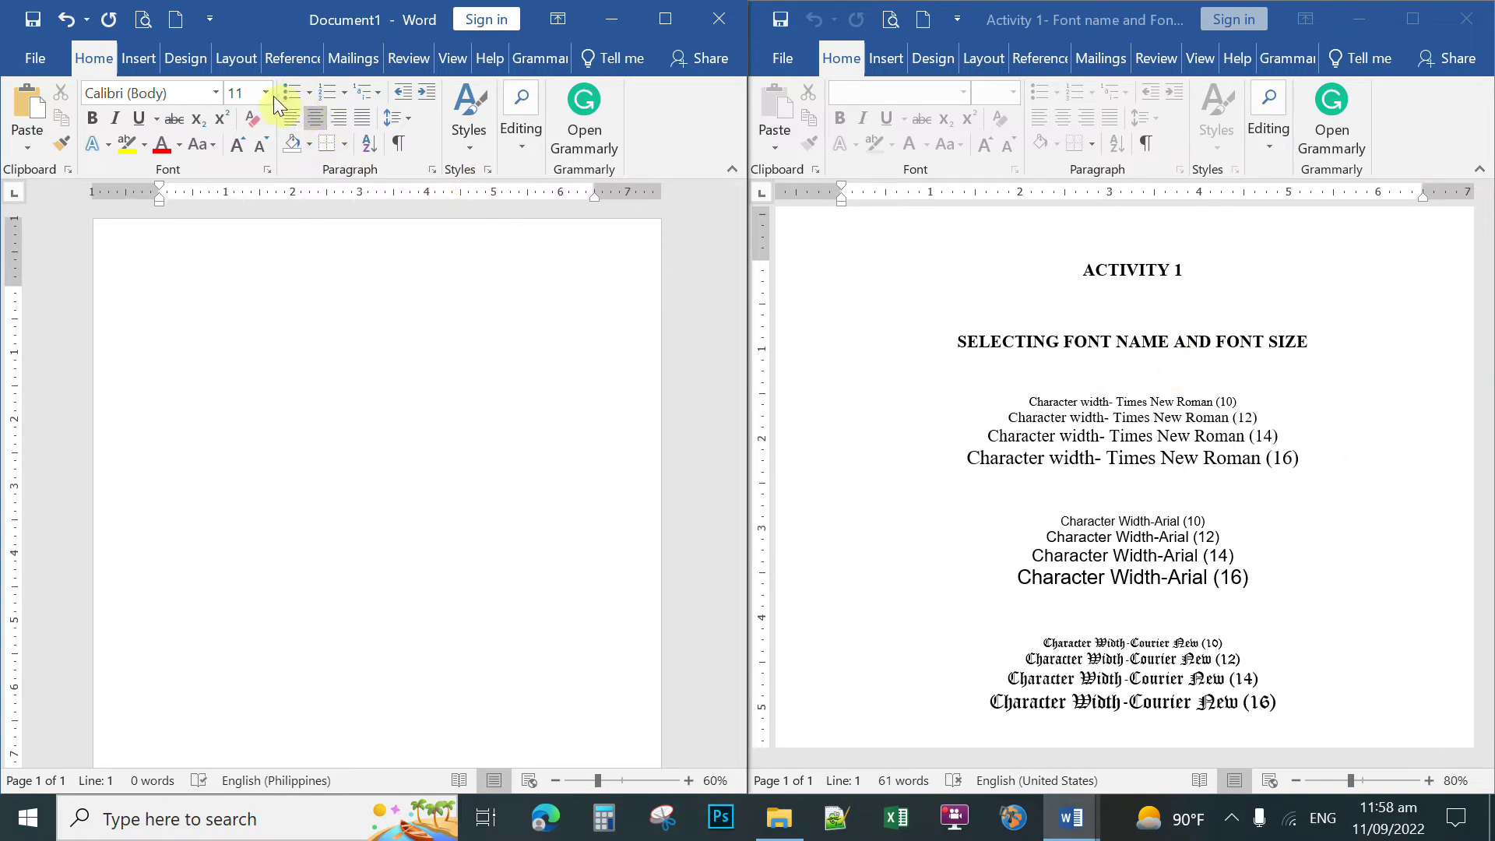
{"action": "left_click", "coordinate": [267, 95]}
{"action": "left_click", "coordinate": [235, 180]}
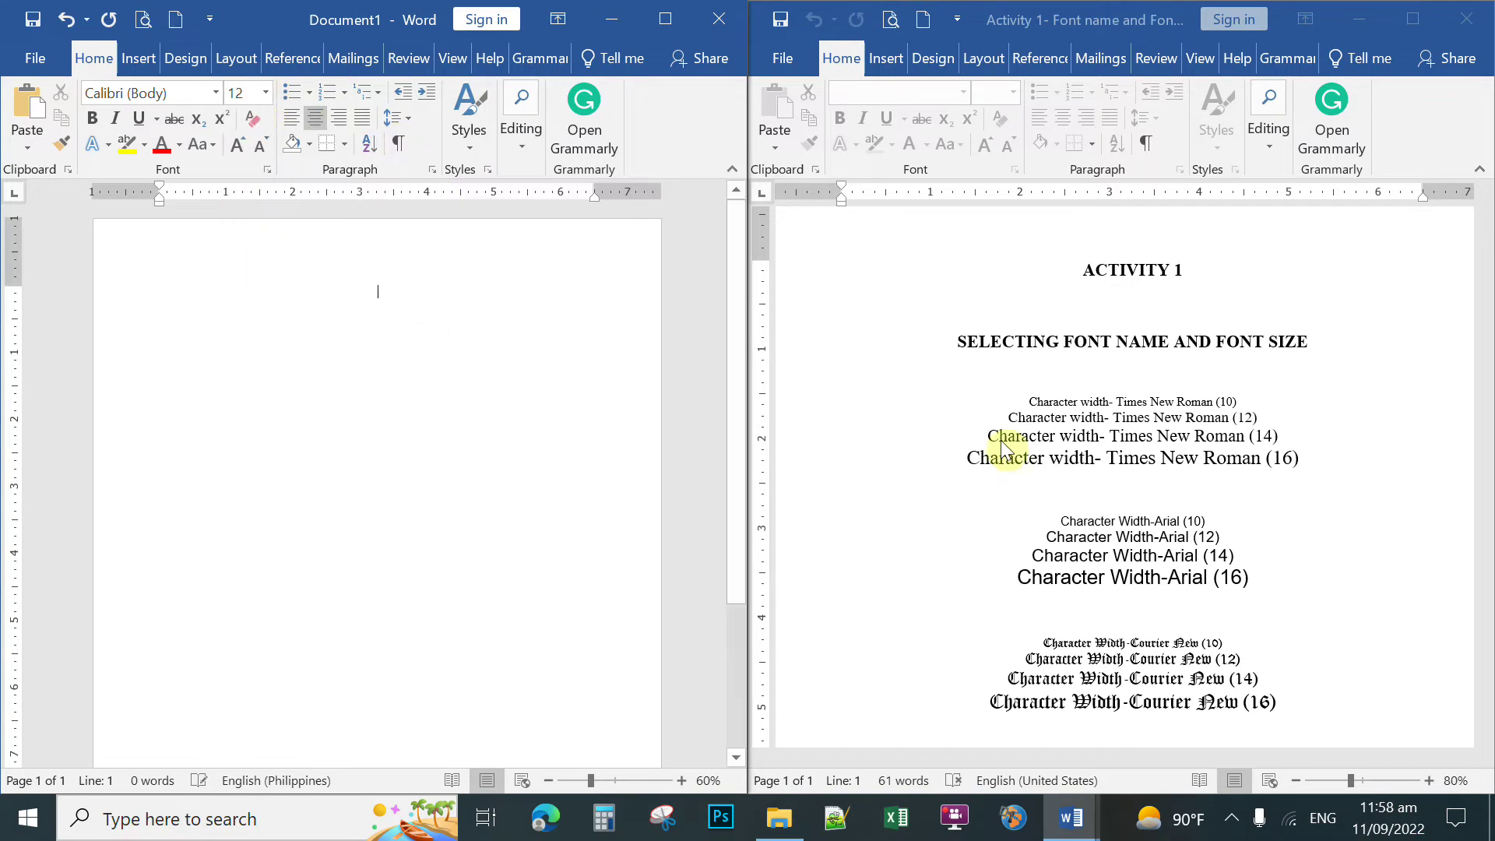
{"action": "left_click", "coordinate": [217, 92]}
{"action": "left_click", "coordinate": [193, 226]}
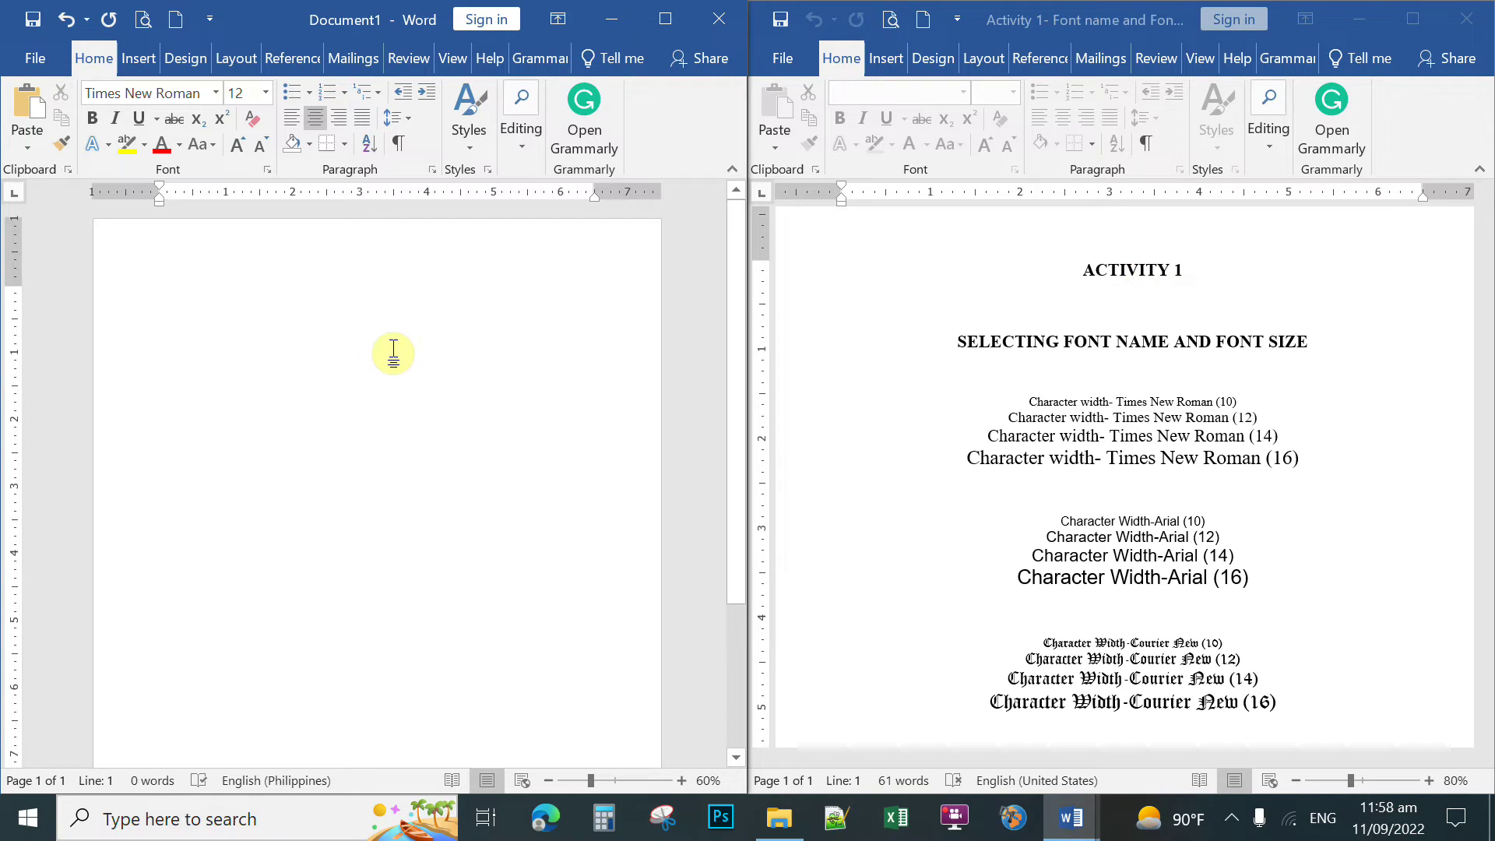
Enter the title "ACTIVITY 1" on the first line and make it bold
{"action": "type", "text": "ACTIVITY 1"}
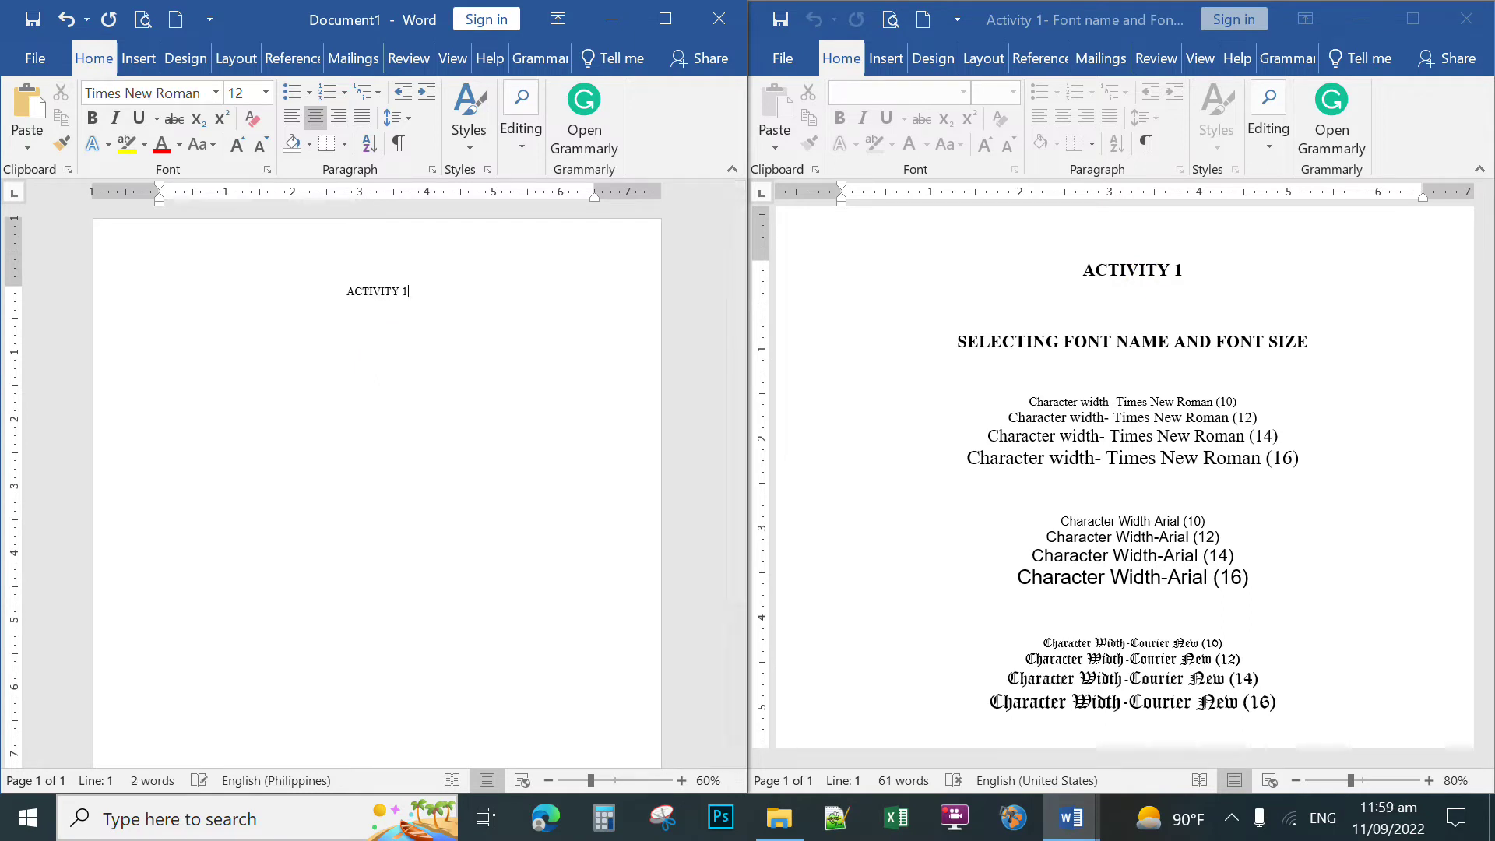
{"action": "left_click_drag", "start_coordinate": [347, 291], "coordinate": [424, 288]}
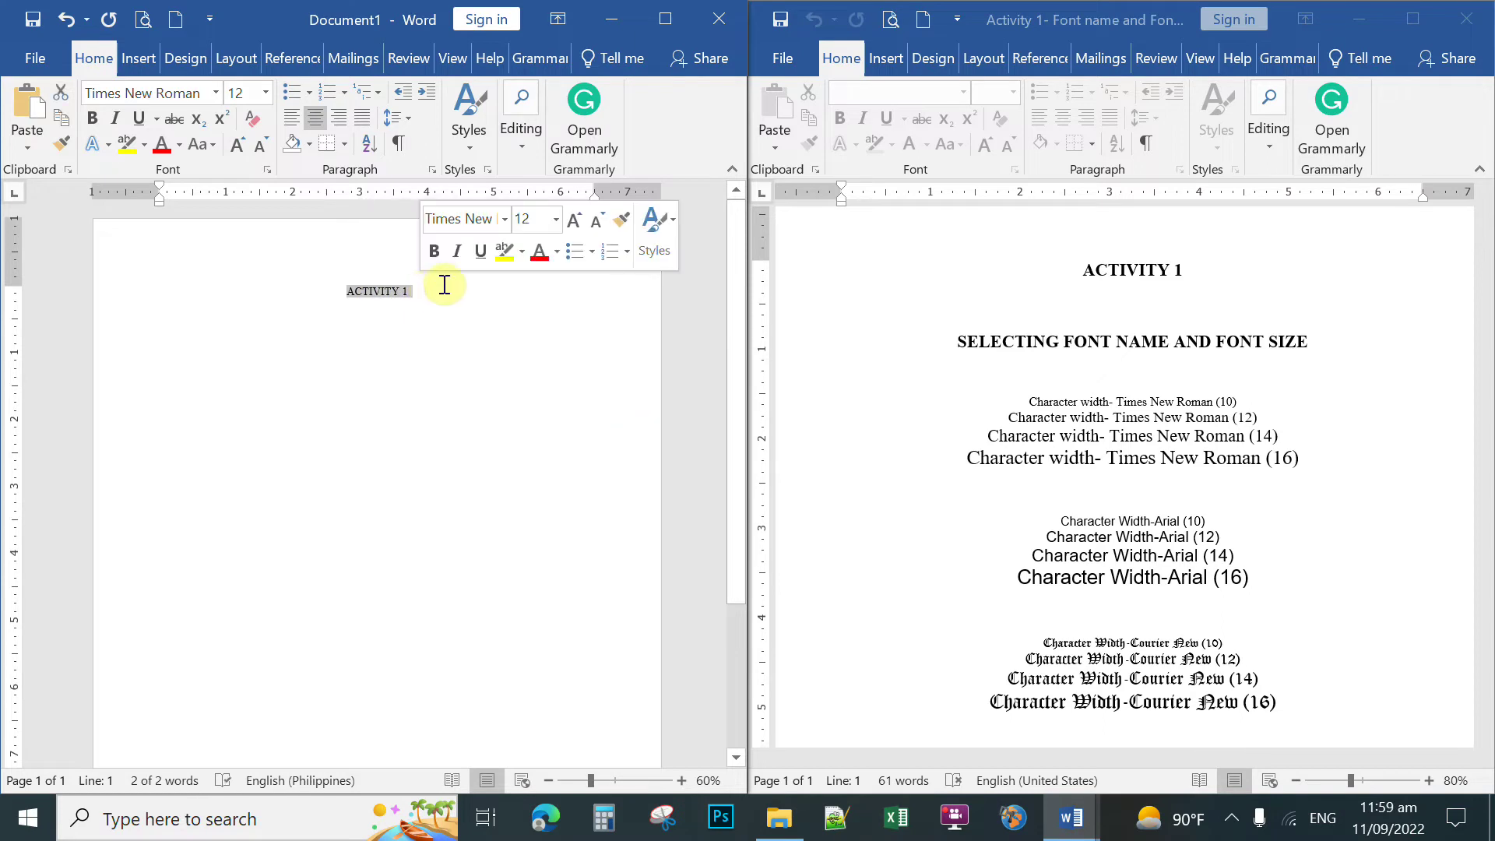
{"action": "left_click", "coordinate": [94, 114]}
{"action": "left_click", "coordinate": [520, 306]}
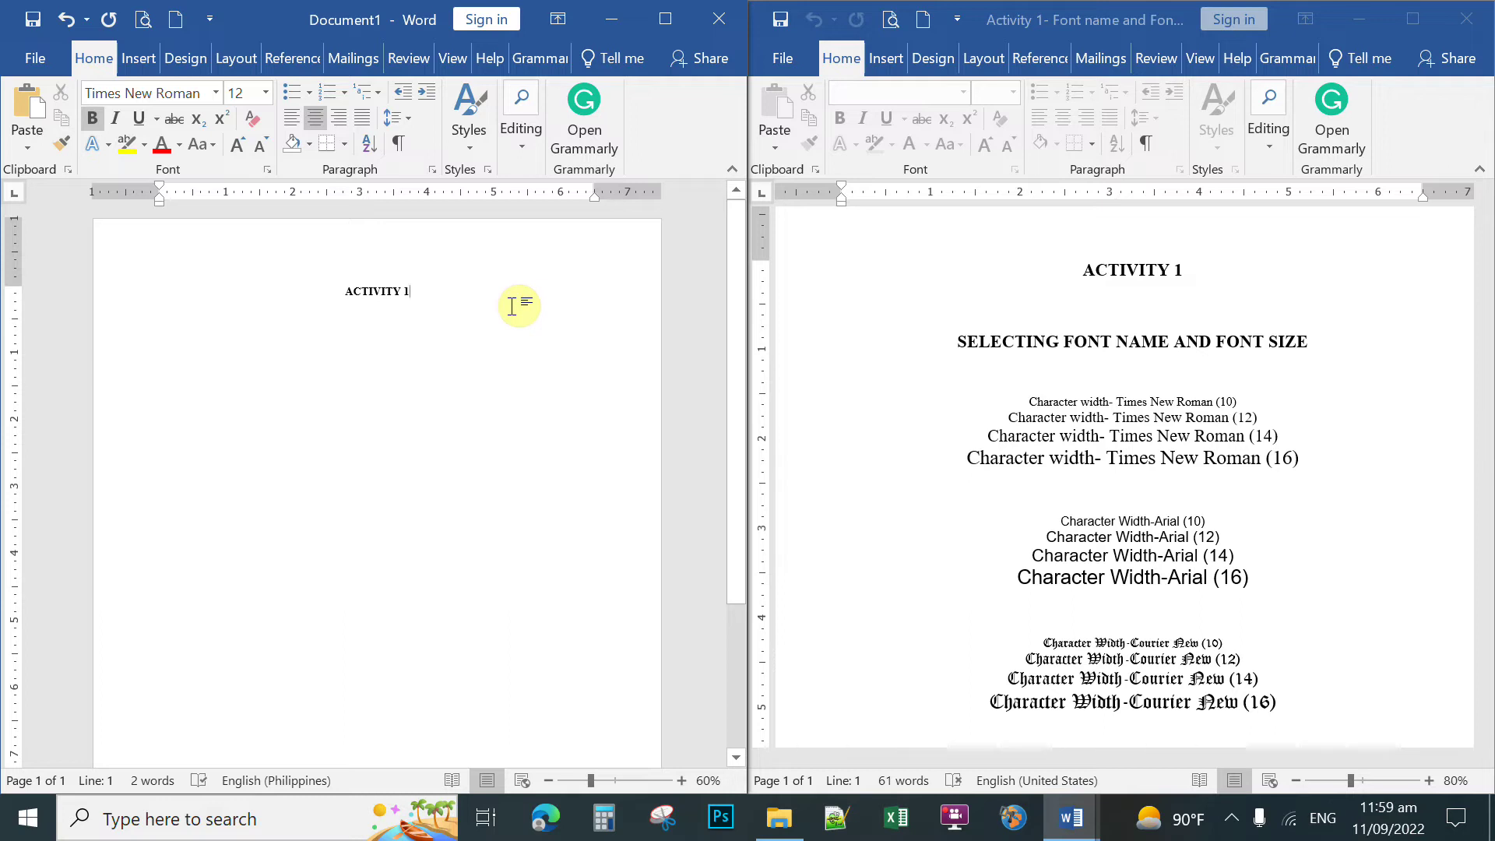
Leave two blank lines below the title and enter the heading "SELECTING FONT NAME AND FONT SIZE"
{"action": "key", "text": "Return"}
{"action": "key", "text": "Return"}
{"action": "key", "text": "Return"}
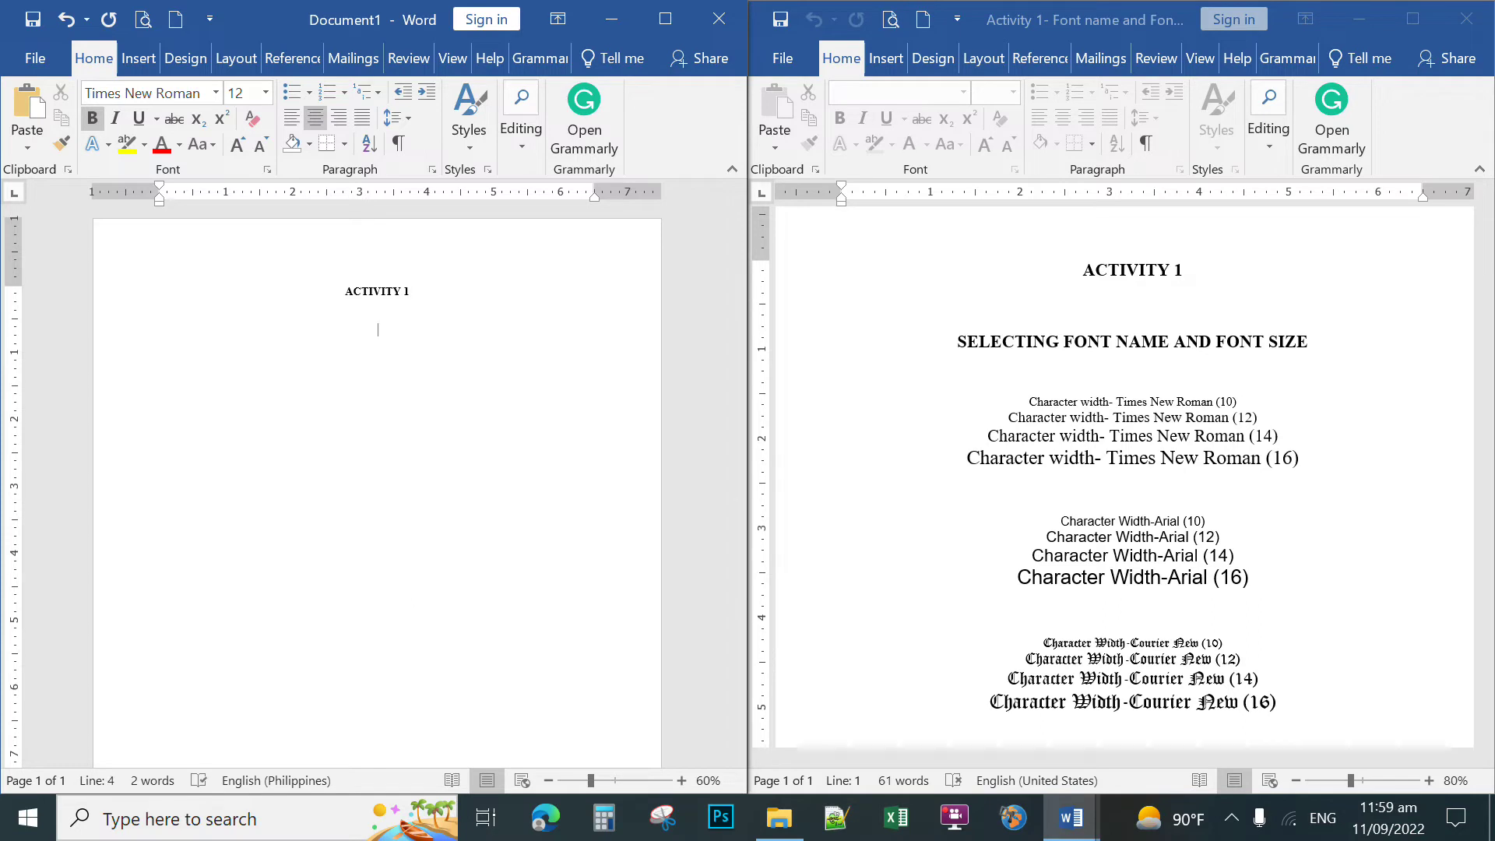
{"action": "type", "text": "SELECTING F"}
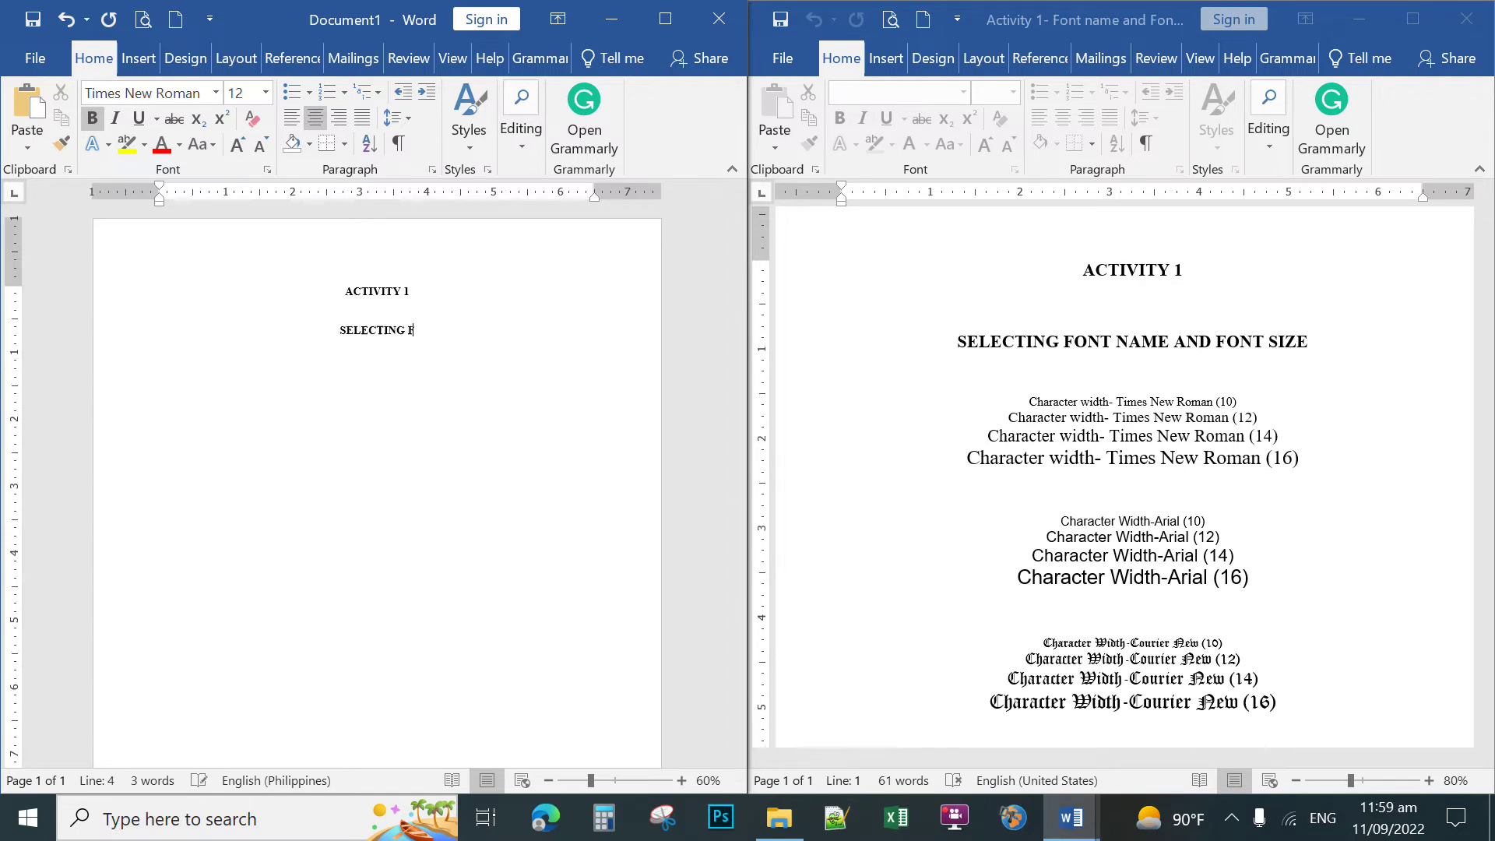
{"action": "type", "text": "ONT NAME AND FONT"}
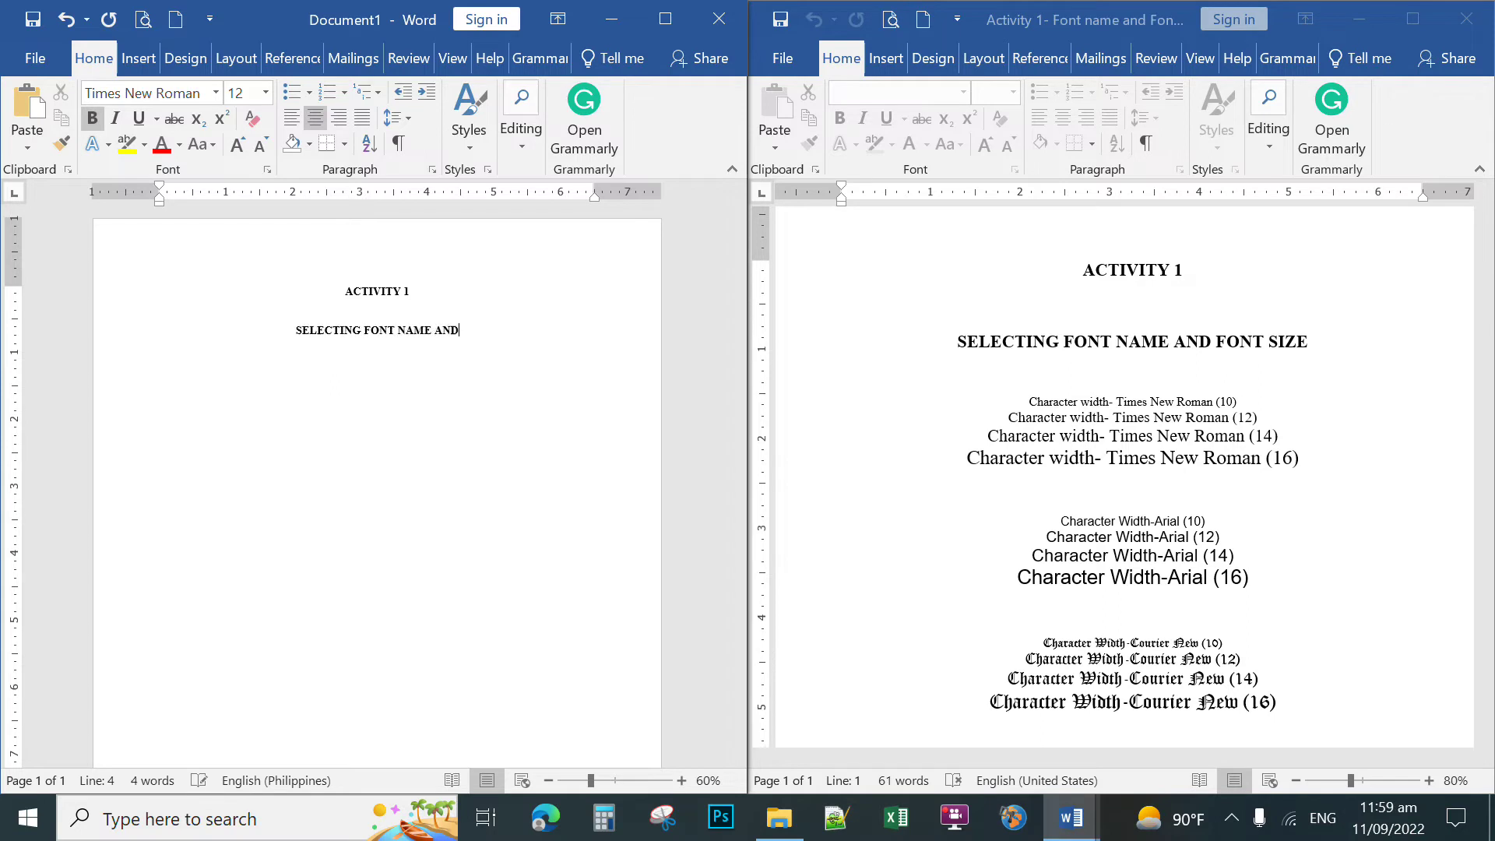
{"action": "type", "text": "IZE"}
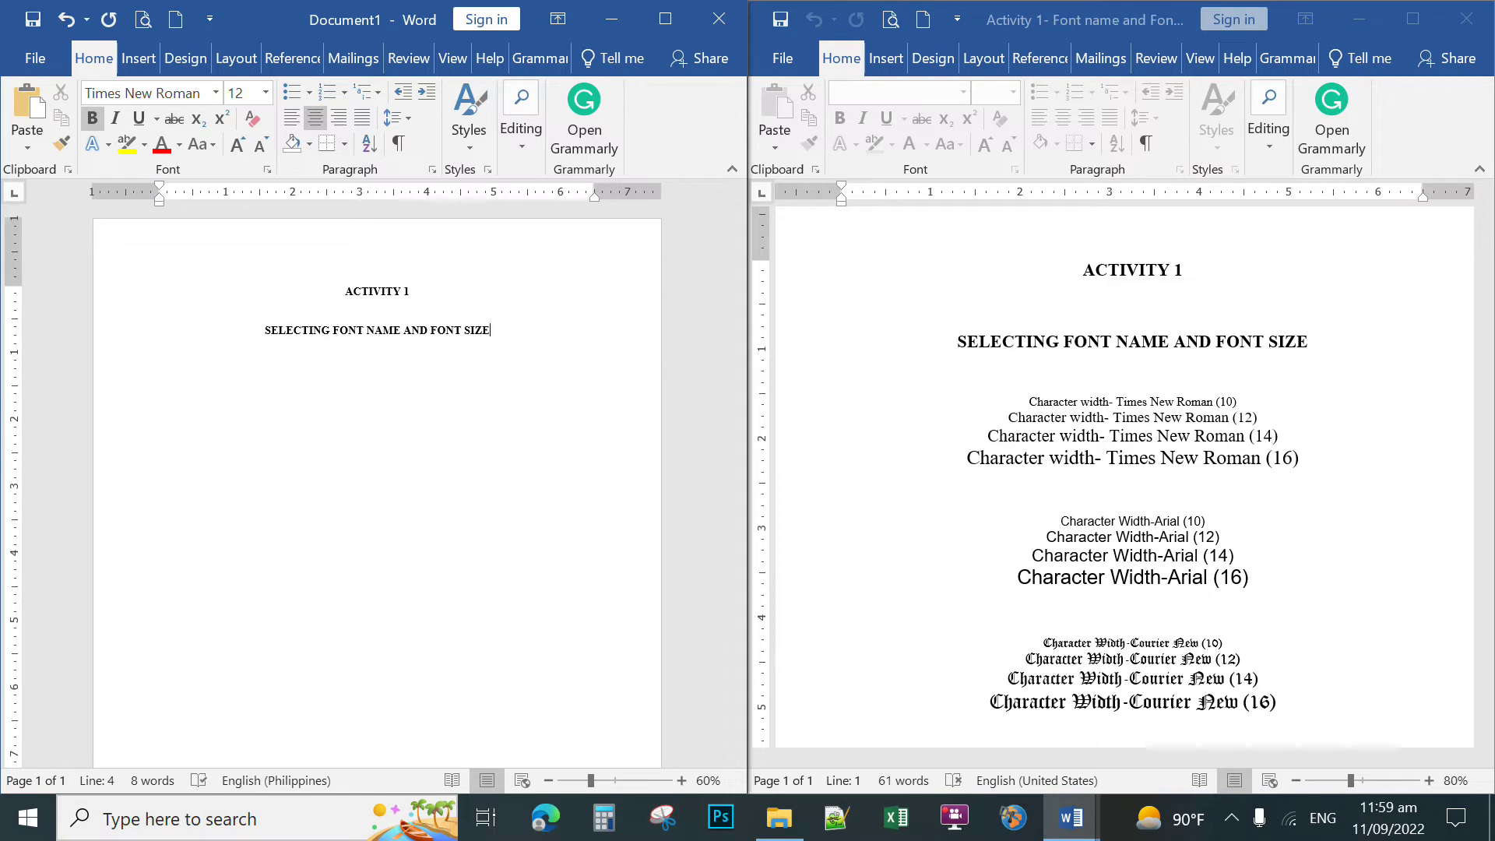
Leave two blank lines below the heading and enter the line "Character width – Times New Roman (10)"
{"action": "key", "text": "Return"}
{"action": "key", "text": "Return"}
{"action": "key", "text": "Return"}
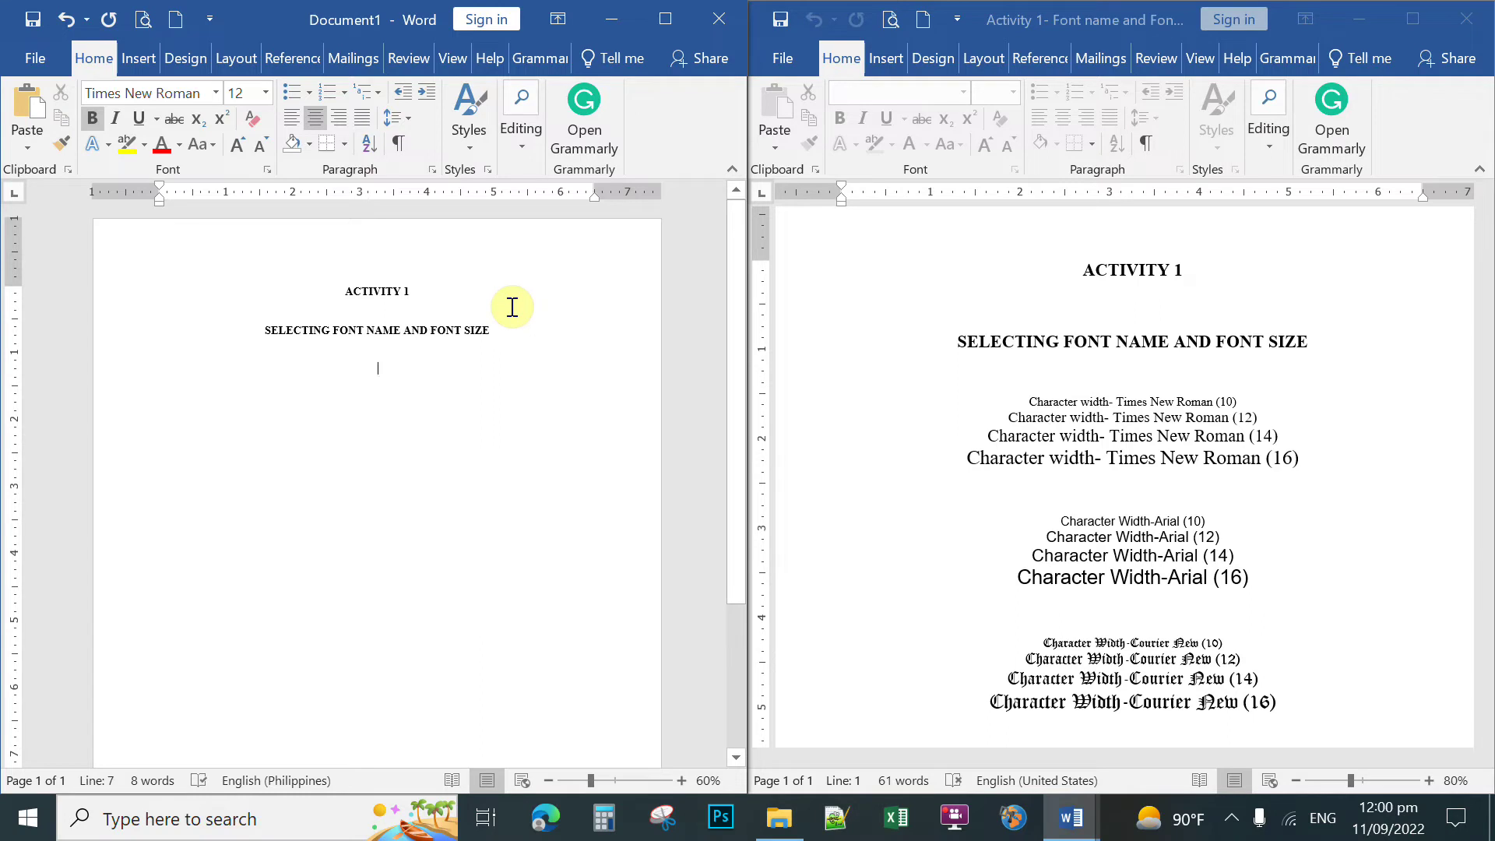
{"action": "type", "text": "Chara"}
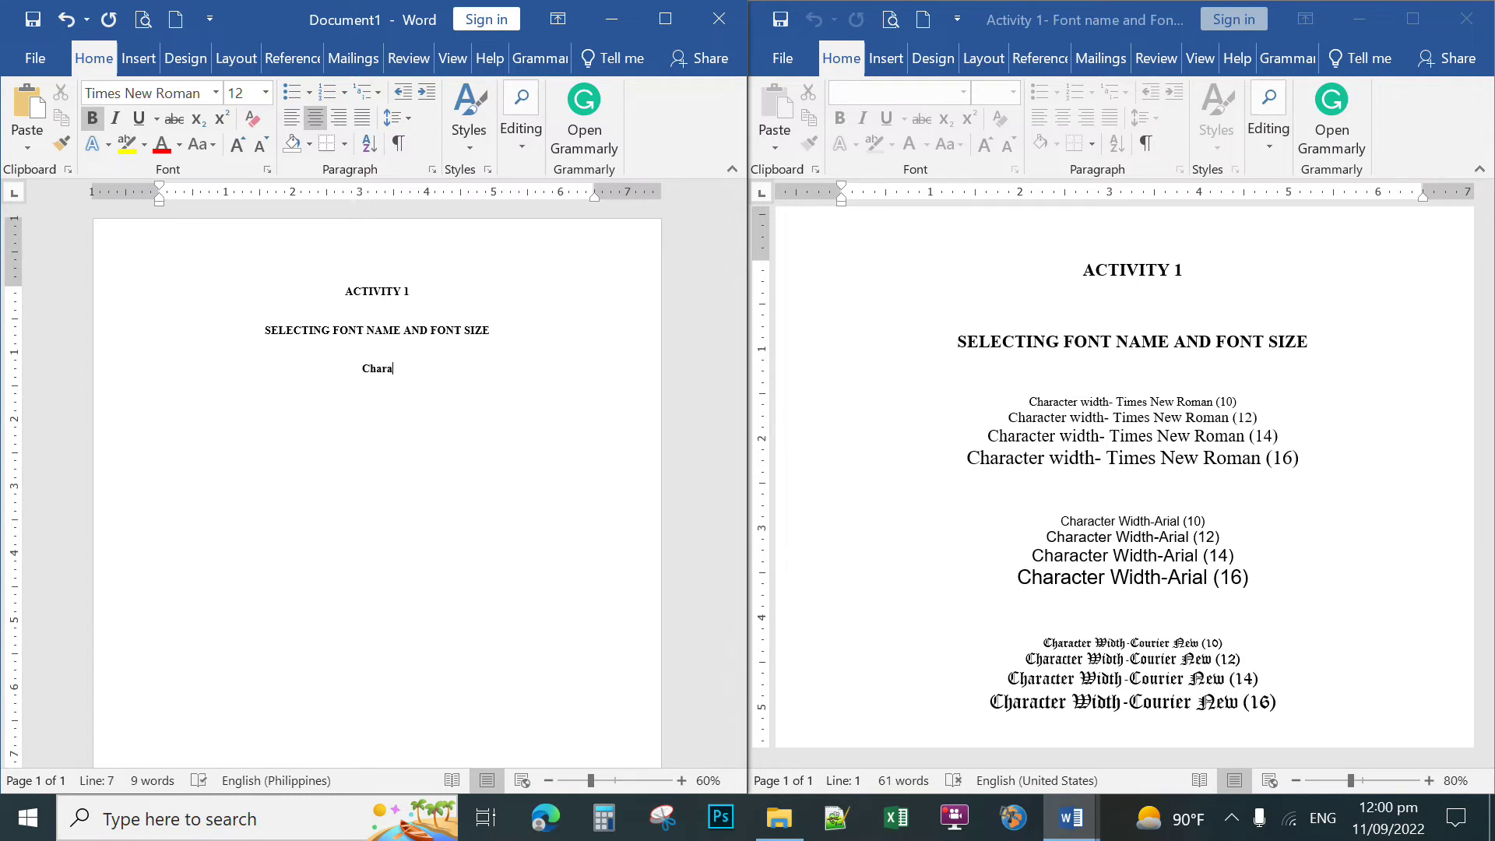
{"action": "type", "text": "cter wi"}
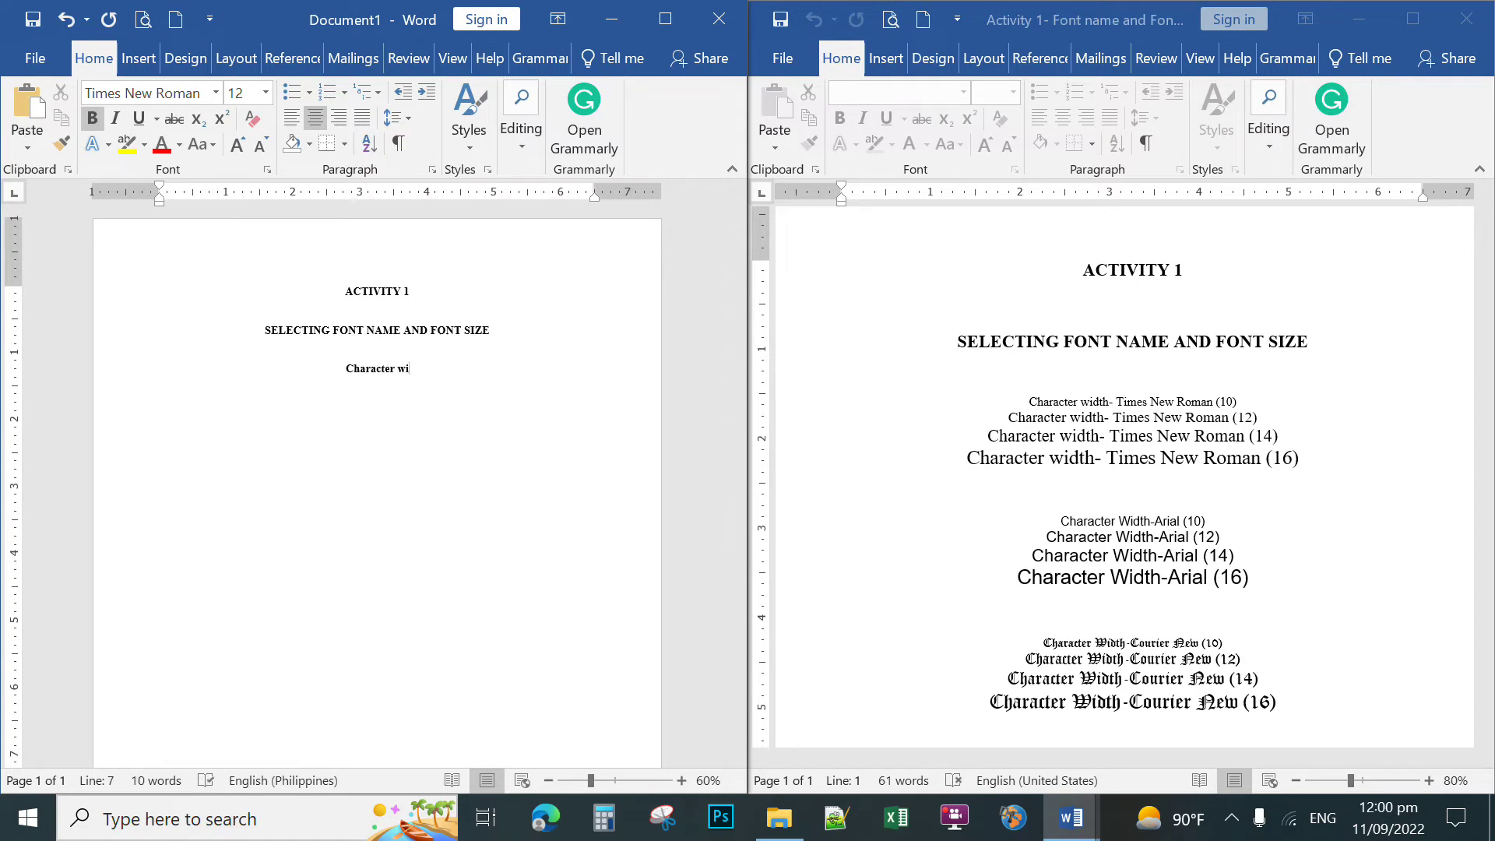
{"action": "type", "text": "dth -"}
{"action": "type", "text": " Time"}
{"action": "type", "text": "s"}
{"action": "type", "text": " New "}
{"action": "type", "text": "Roman"}
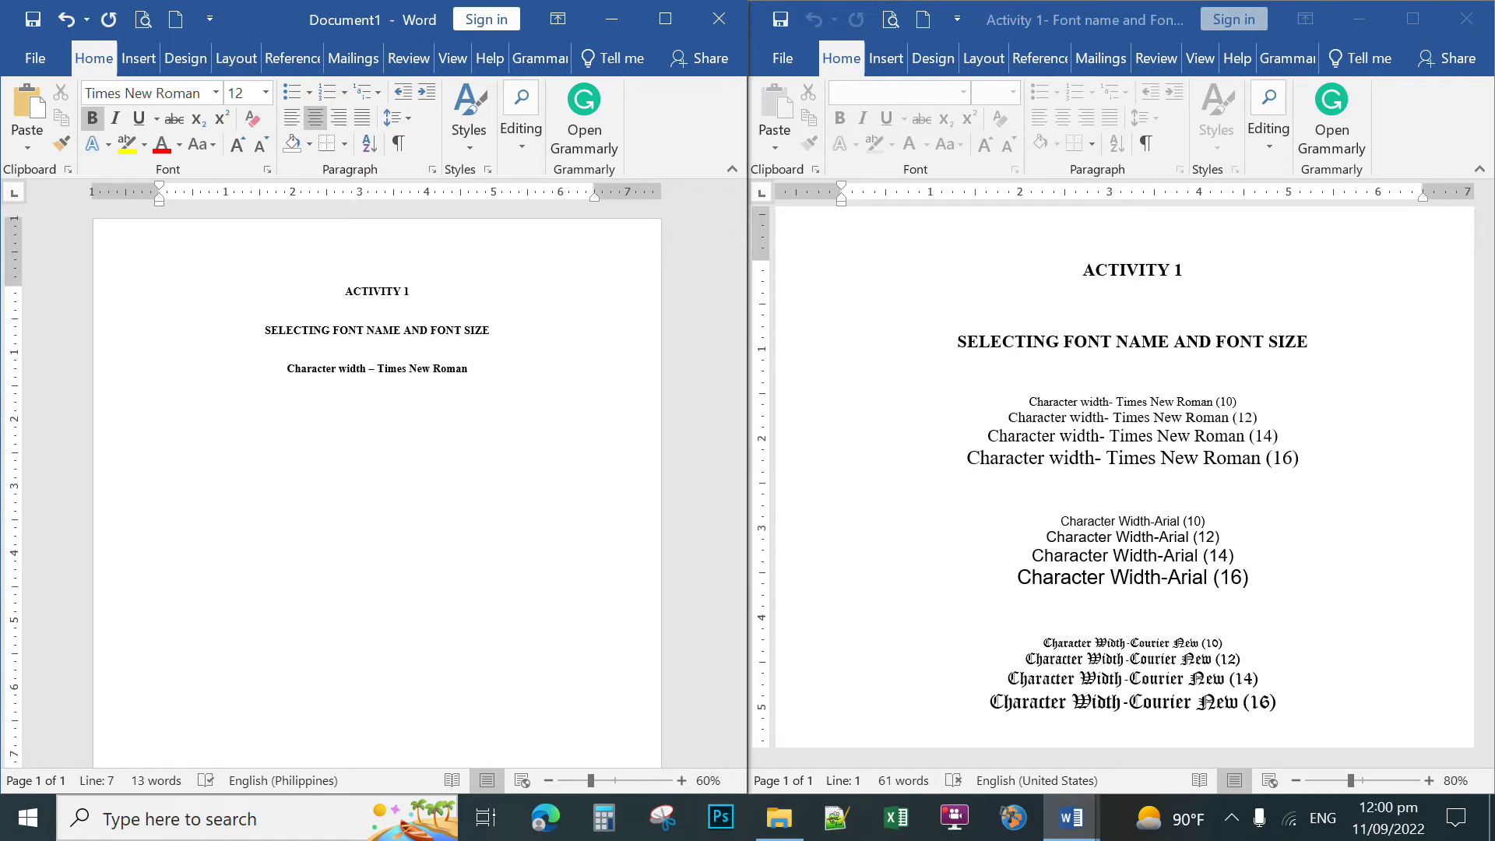
{"action": "type", "text": "("}
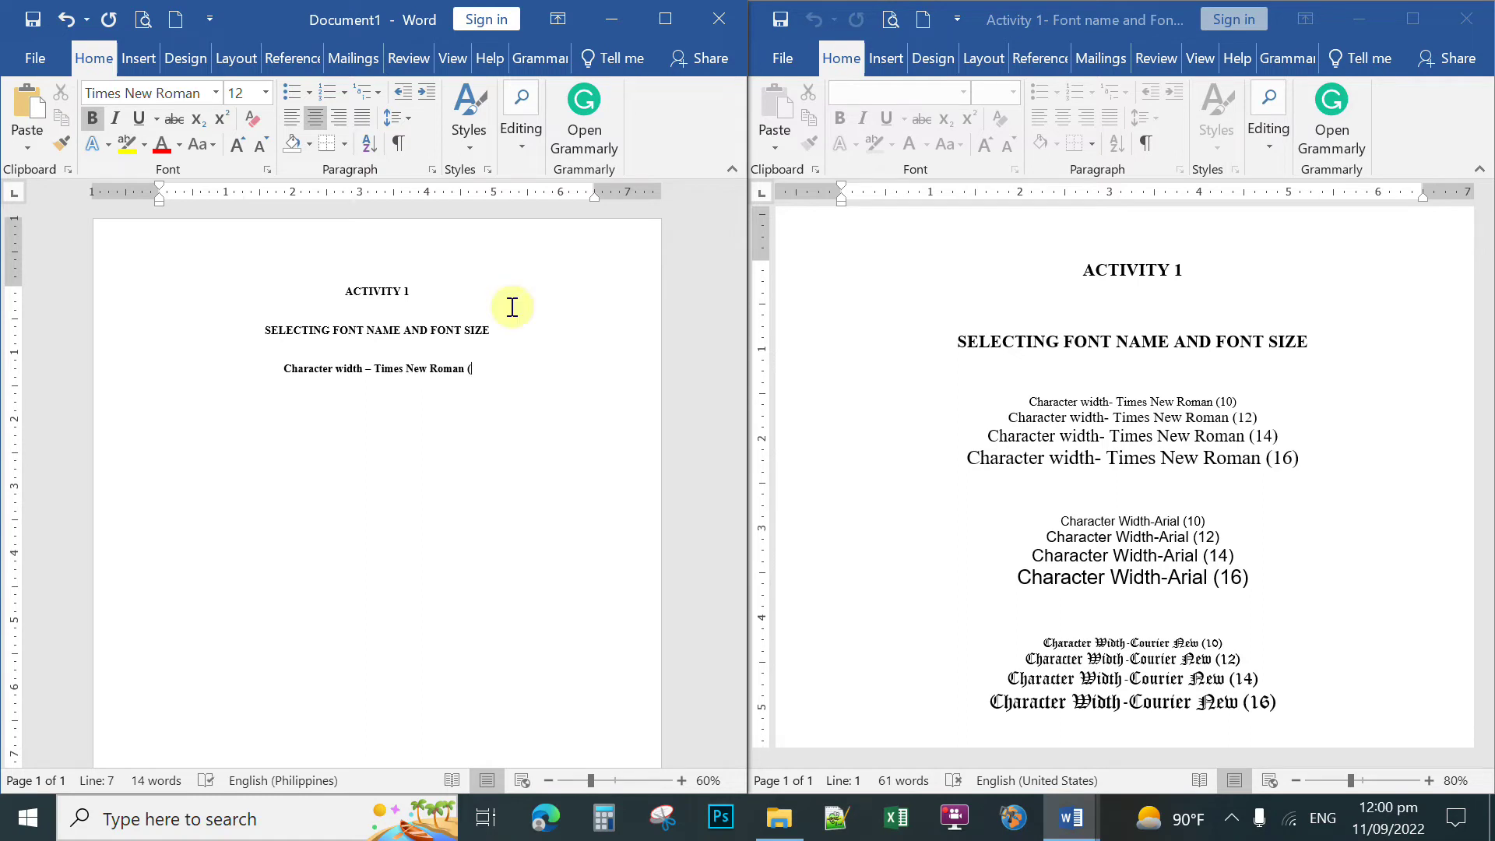
{"action": "type", "text": "10"}
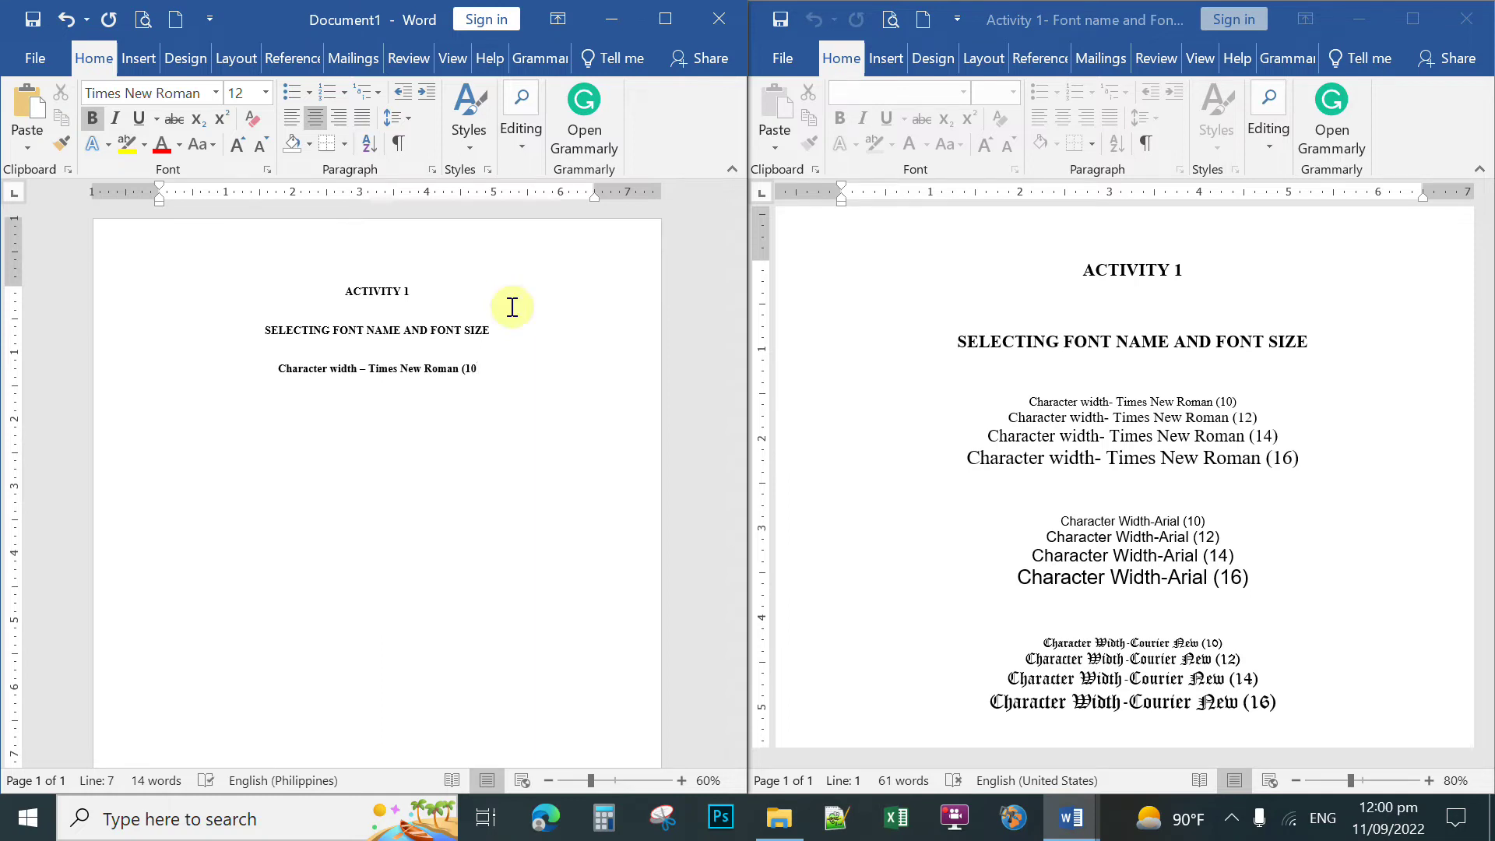
{"action": "type", "text": ")"}
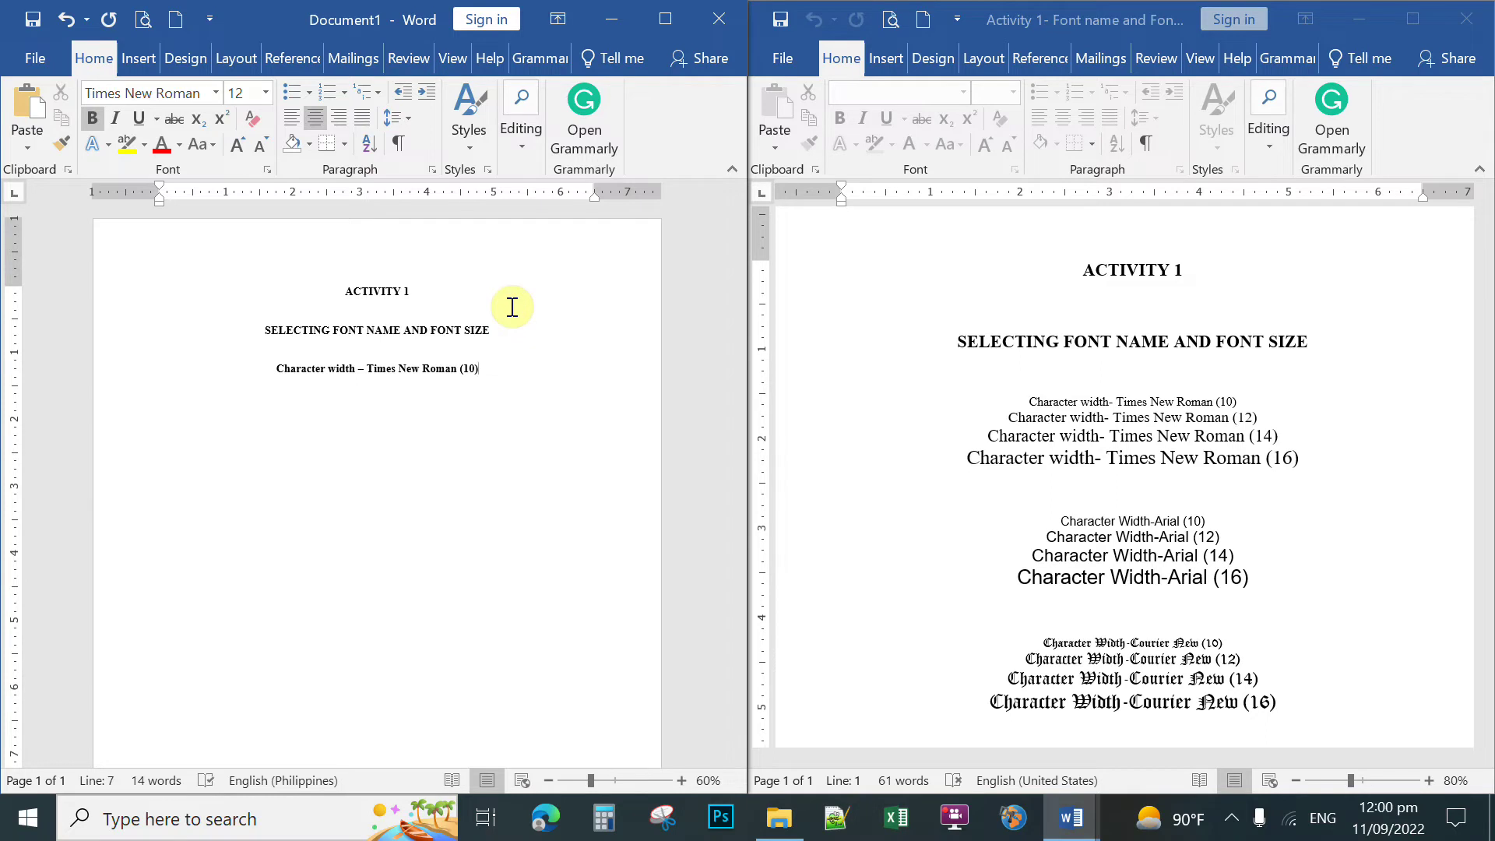
Remove the bold formatting from the "Character width – Times New Roman (10)" line
{"action": "left_click", "coordinate": [682, 780]}
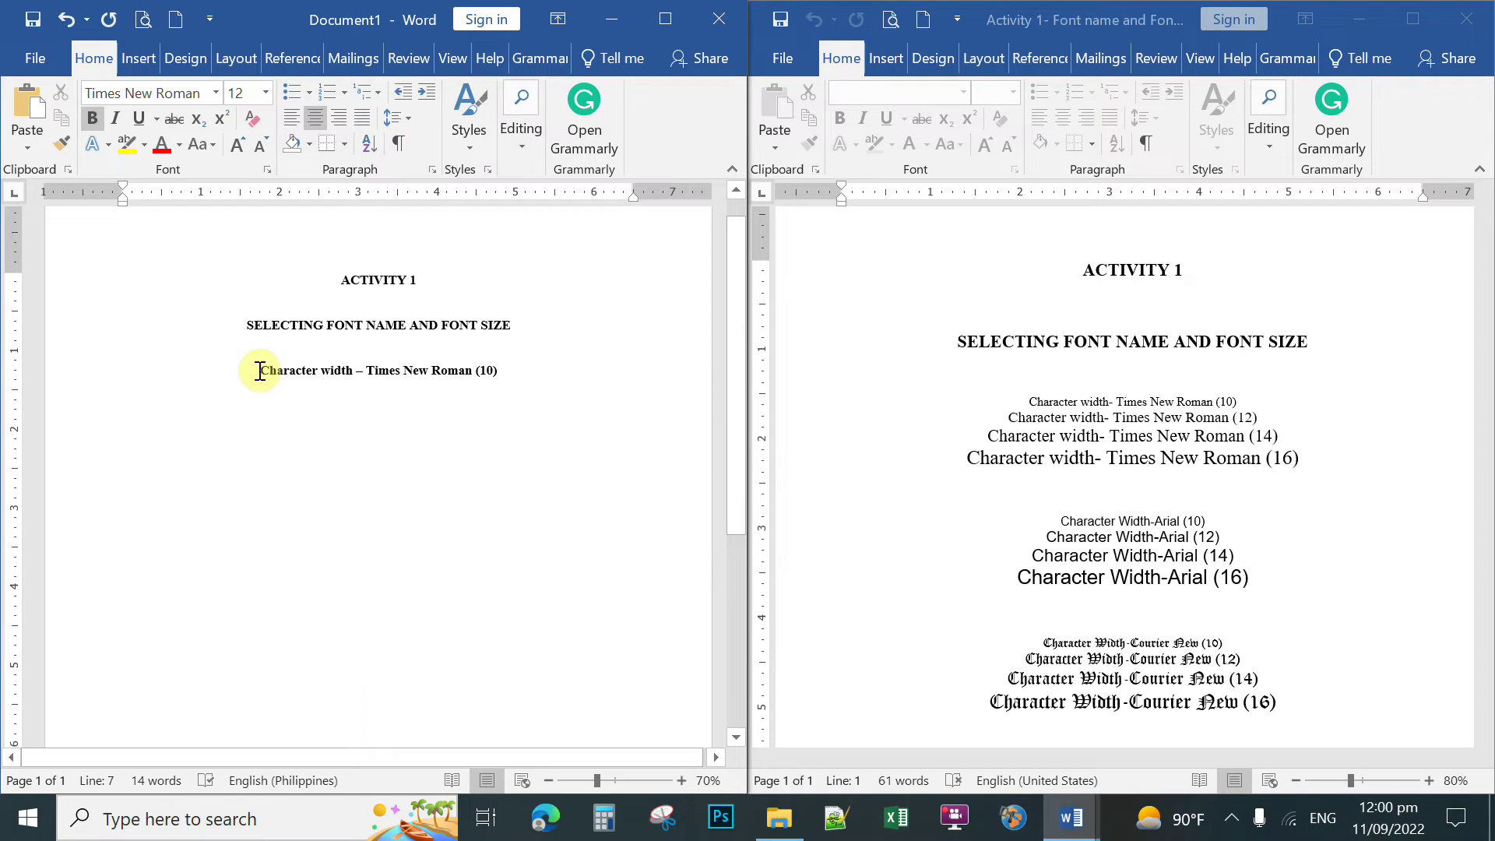
{"action": "left_click", "coordinate": [587, 554]}
{"action": "left_click_drag", "start_coordinate": [276, 369], "coordinate": [512, 369]}
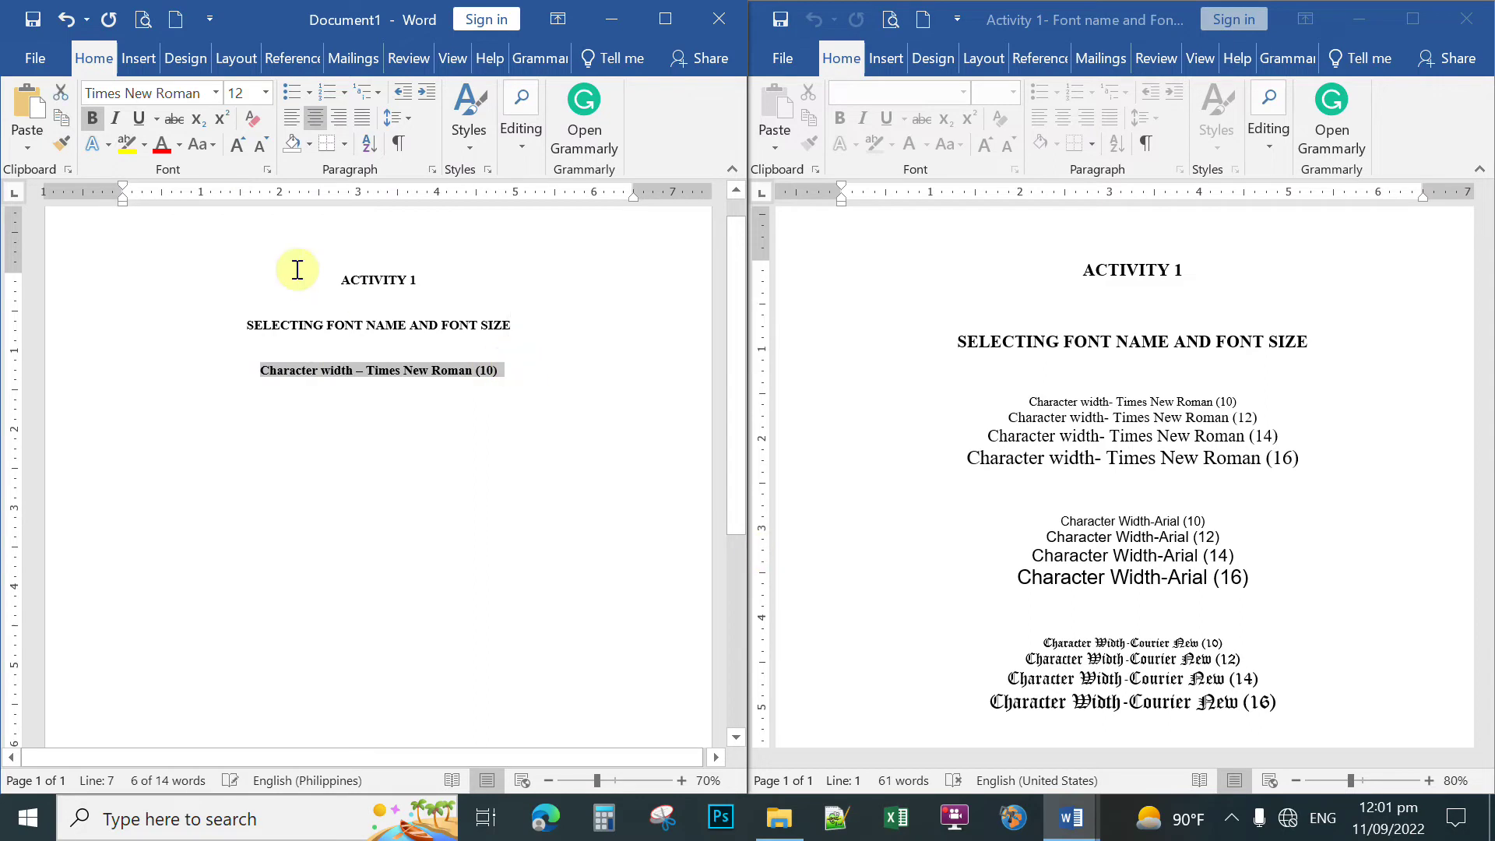
{"action": "left_click", "coordinate": [95, 116]}
{"action": "left_click", "coordinate": [510, 369]}
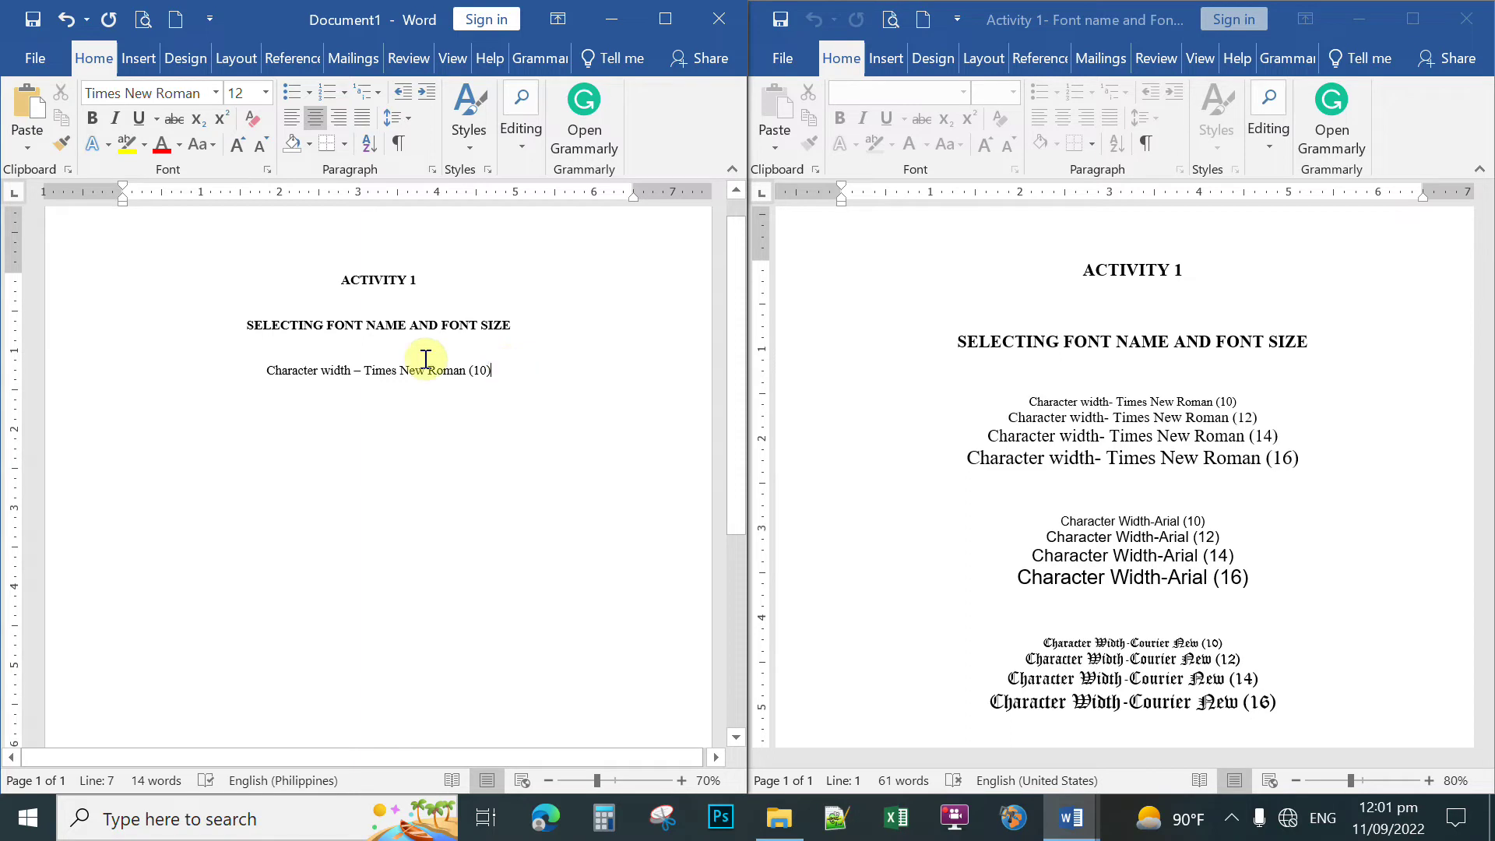
Set the font size of the "Character width – Times New Roman (10)" line to 10
{"action": "left_click_drag", "start_coordinate": [267, 370], "coordinate": [497, 368]}
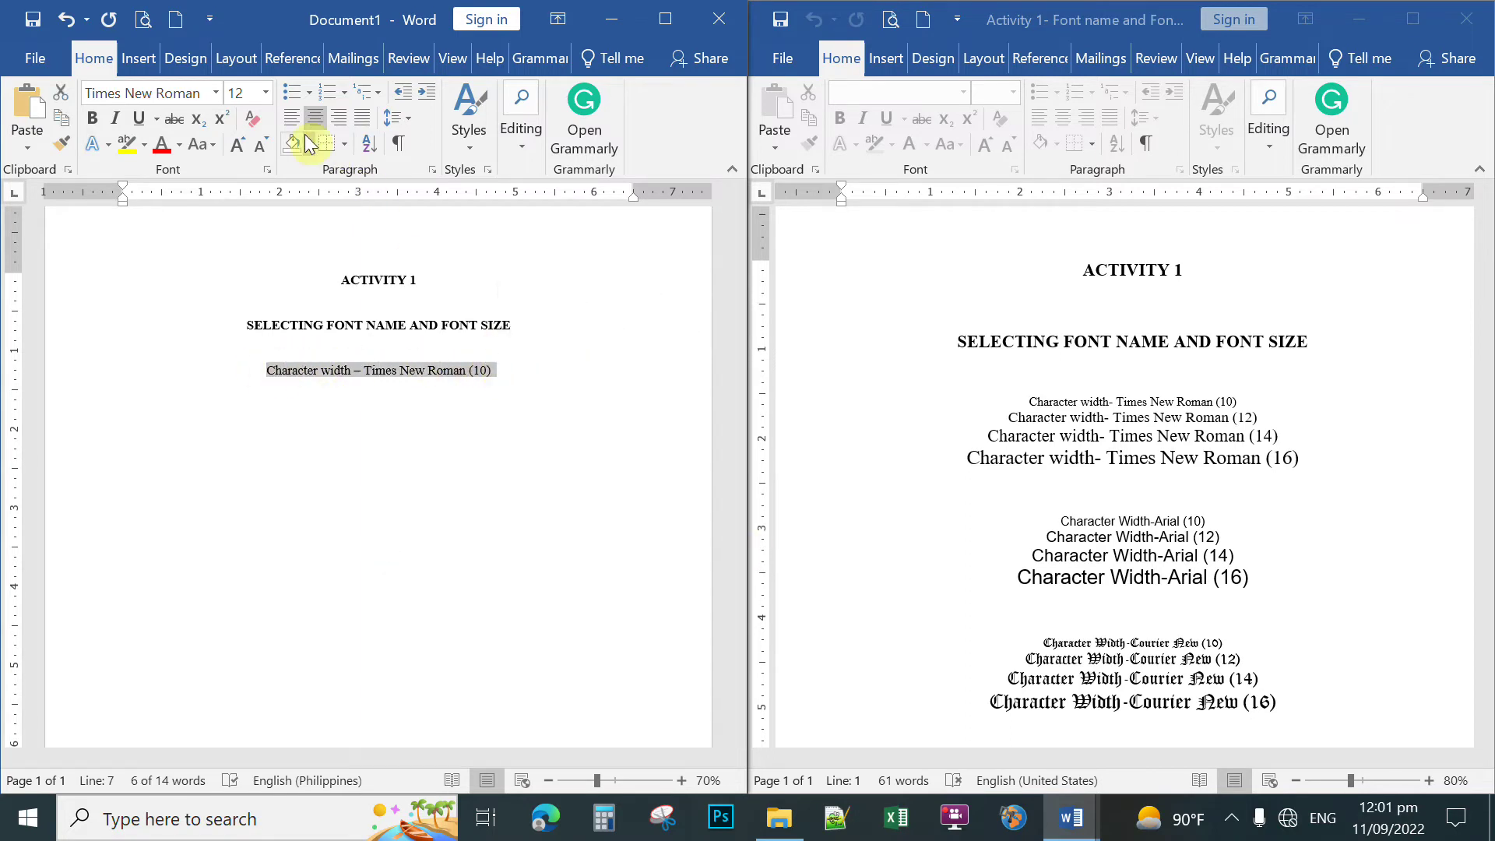
{"action": "left_click", "coordinate": [266, 92]}
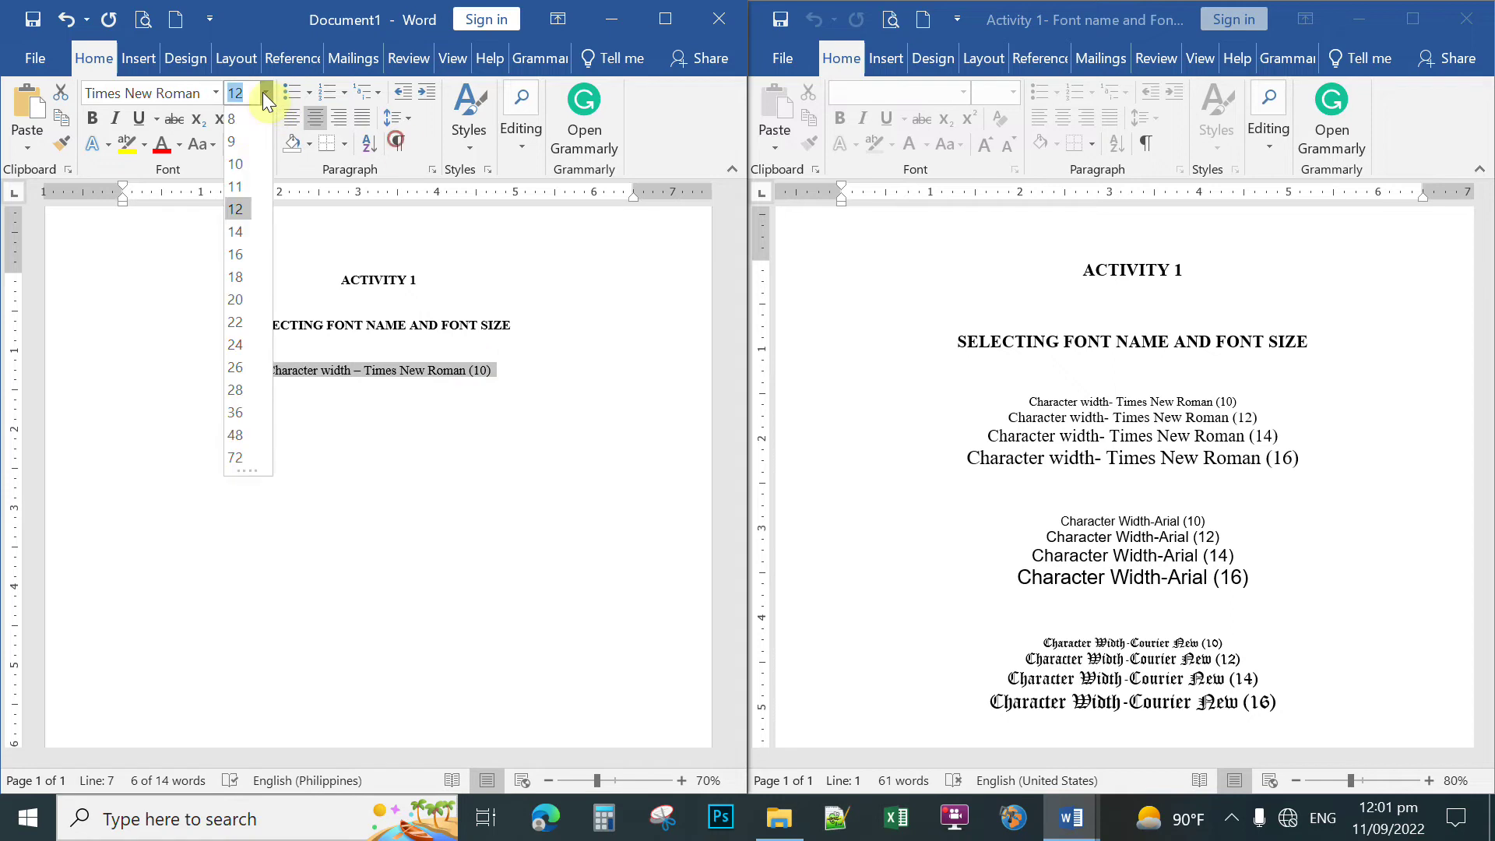
{"action": "left_click", "coordinate": [242, 165]}
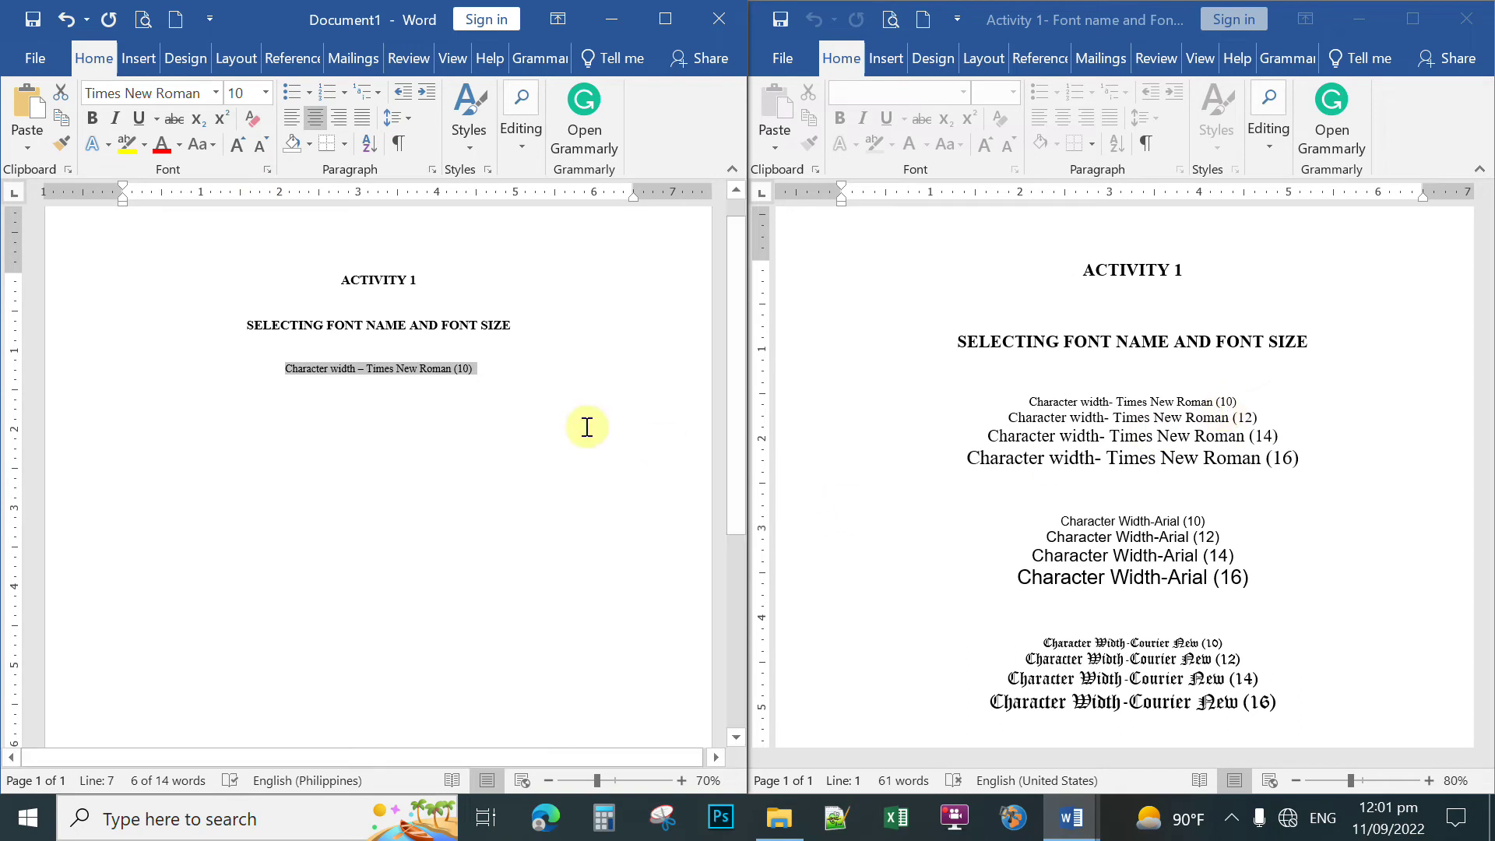
{"action": "left_click", "coordinate": [505, 366]}
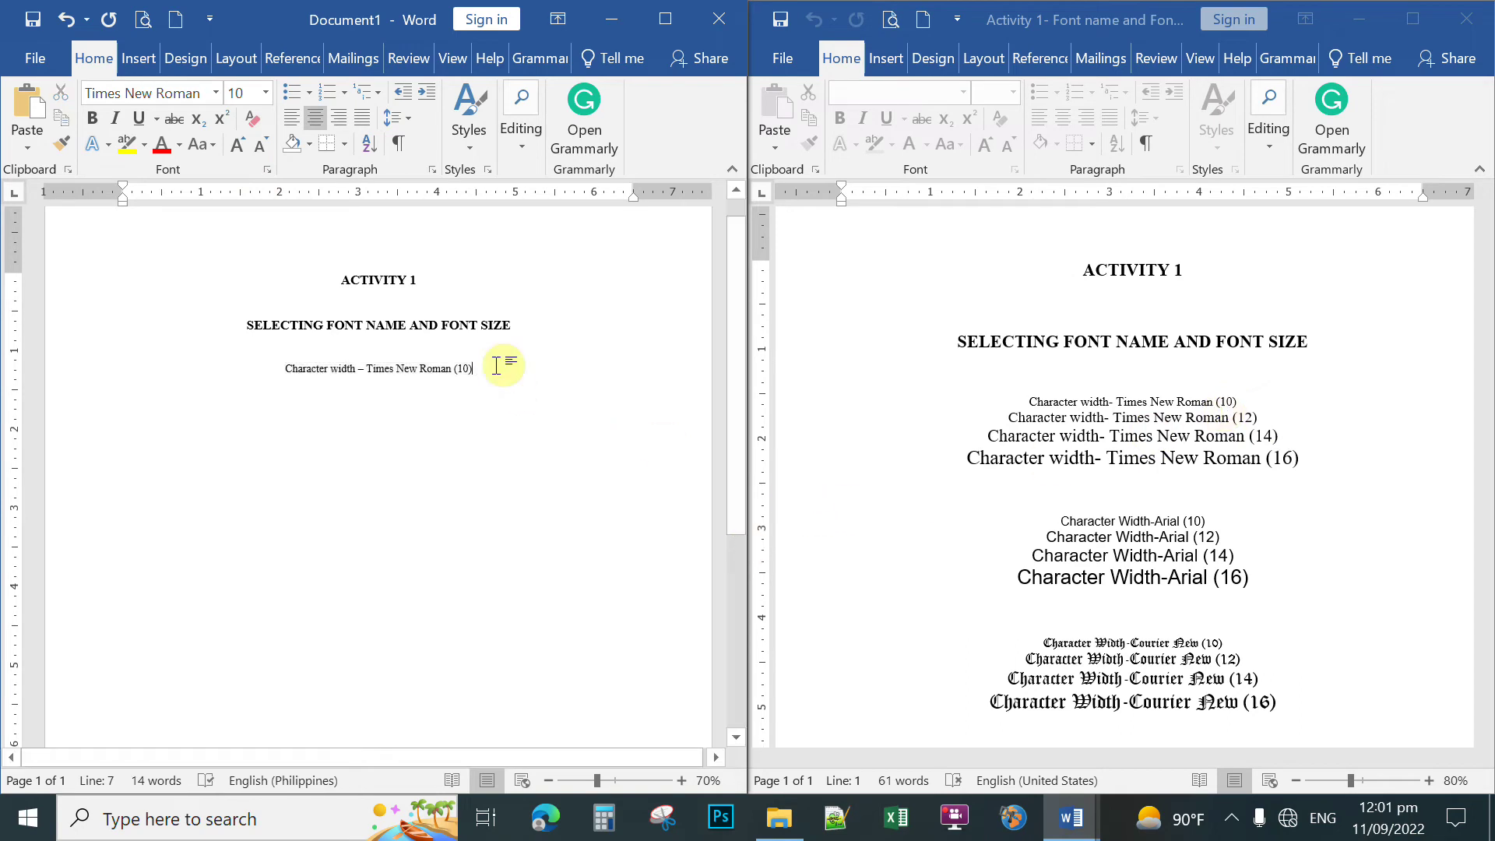
Copy the "Character width – Times New Roman (10)" line and paste it three times directly below the original
{"action": "left_click", "coordinate": [682, 780]}
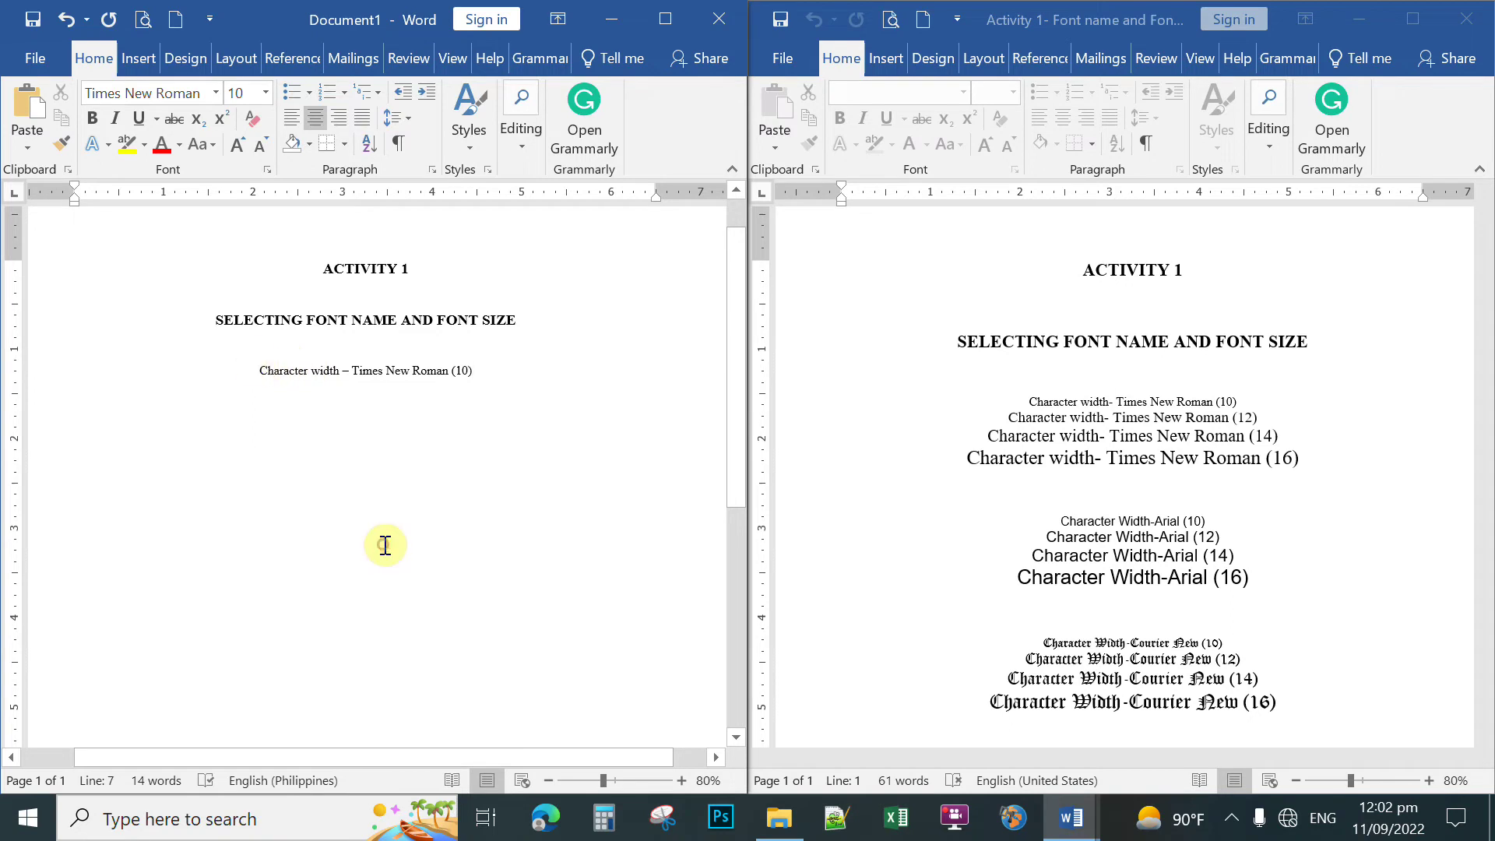
{"action": "double_click", "coordinate": [274, 367]}
{"action": "left_click_drag", "start_coordinate": [347, 377], "coordinate": [485, 368]}
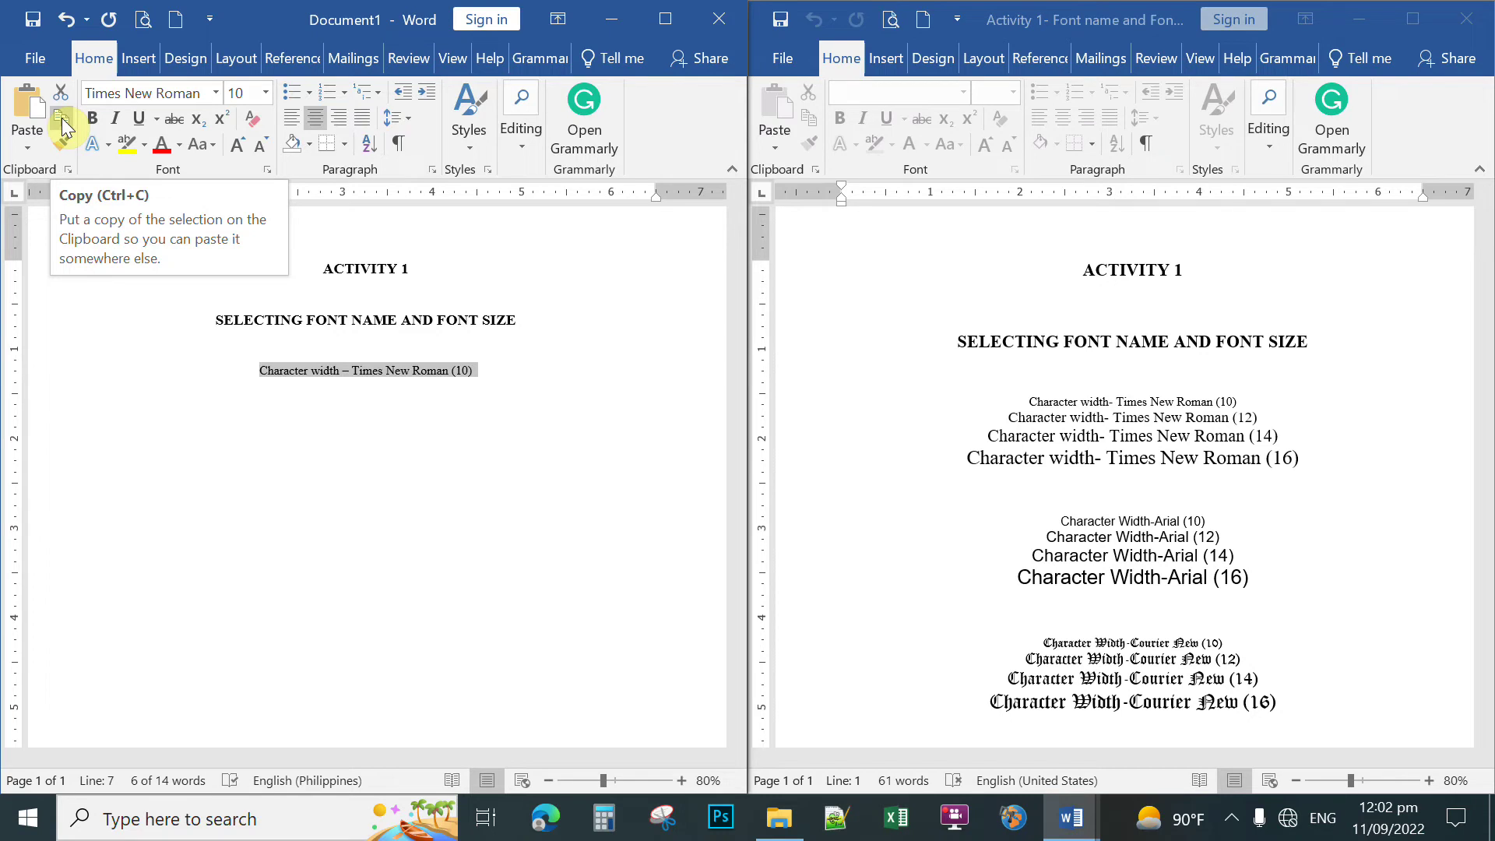
{"action": "left_click", "coordinate": [62, 123]}
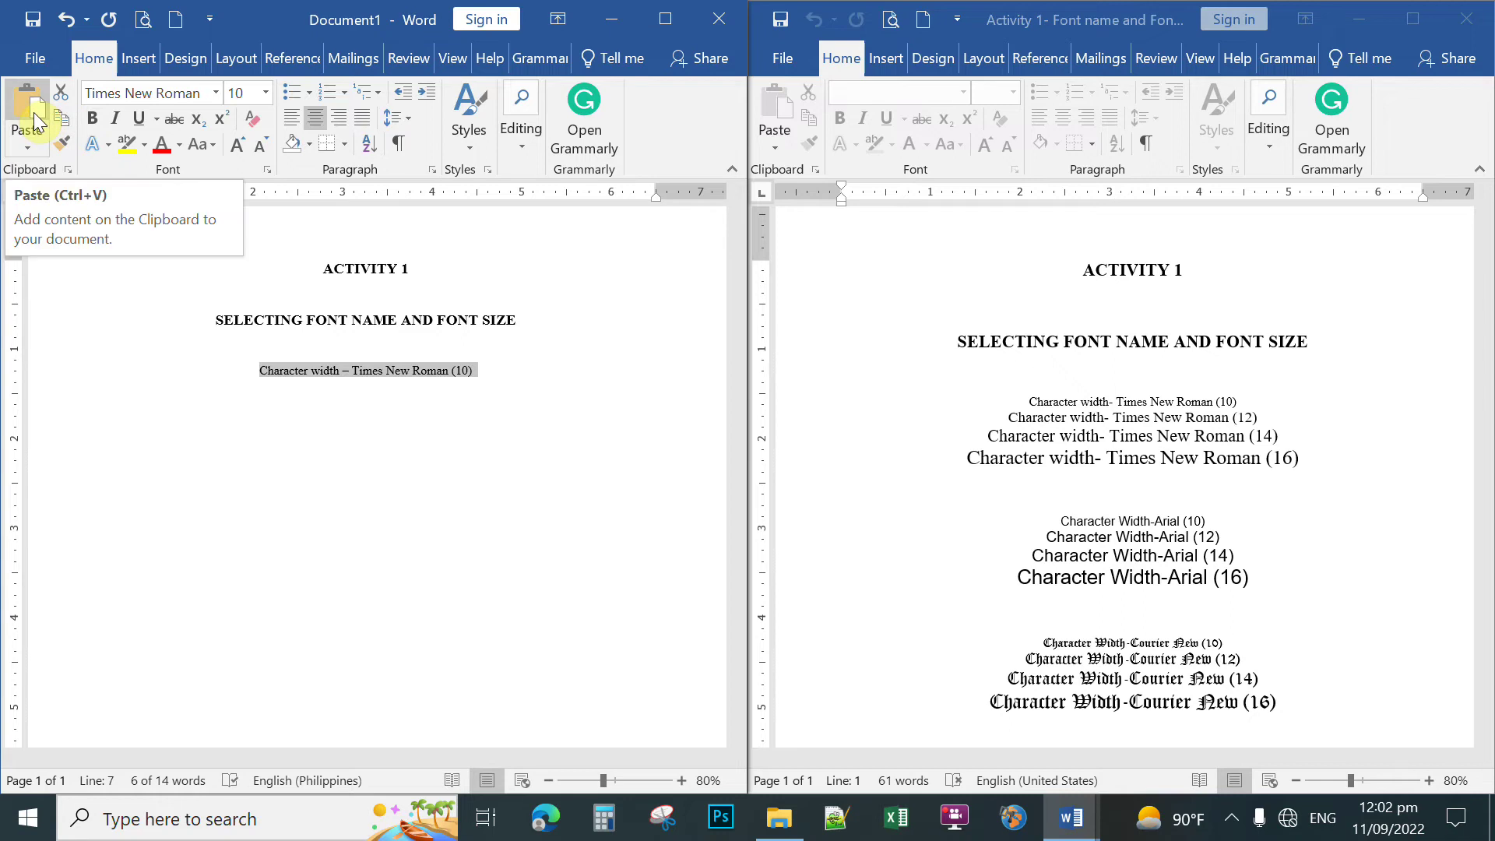
{"action": "left_click", "coordinate": [489, 369]}
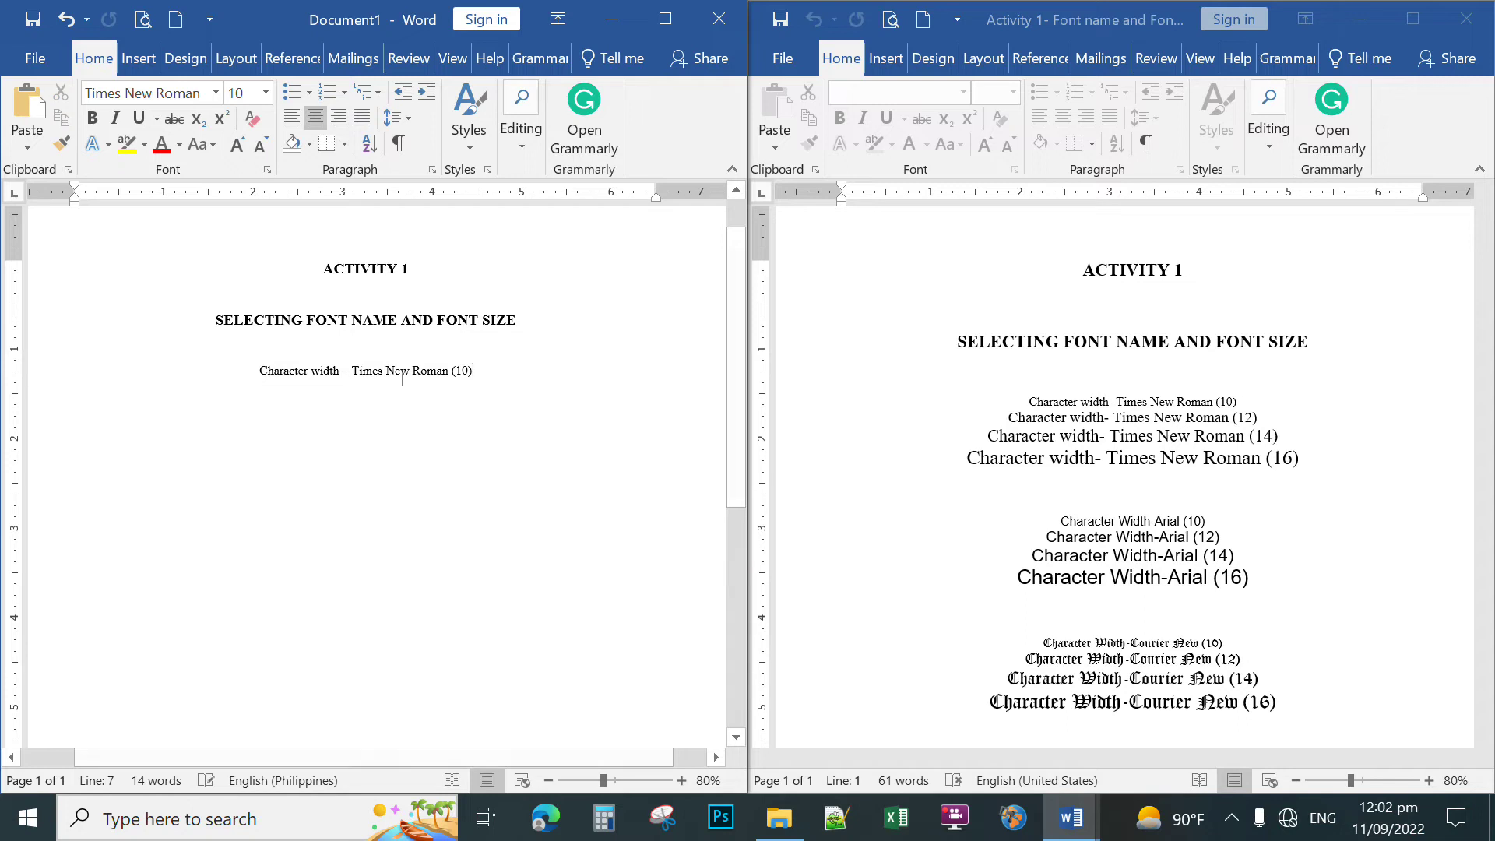
{"action": "key", "text": "Return"}
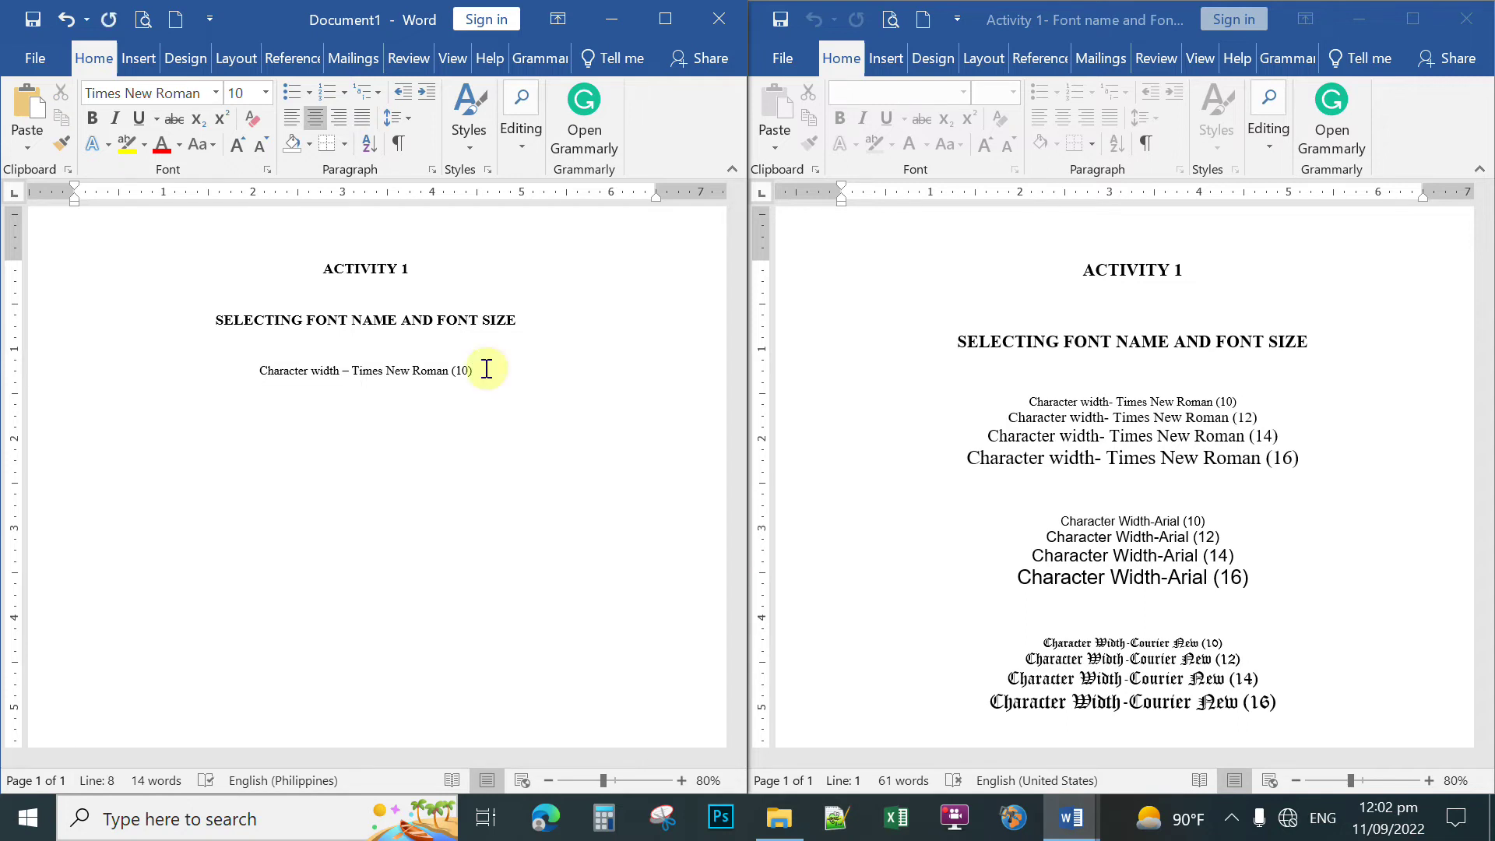
{"action": "left_click", "coordinate": [45, 111]}
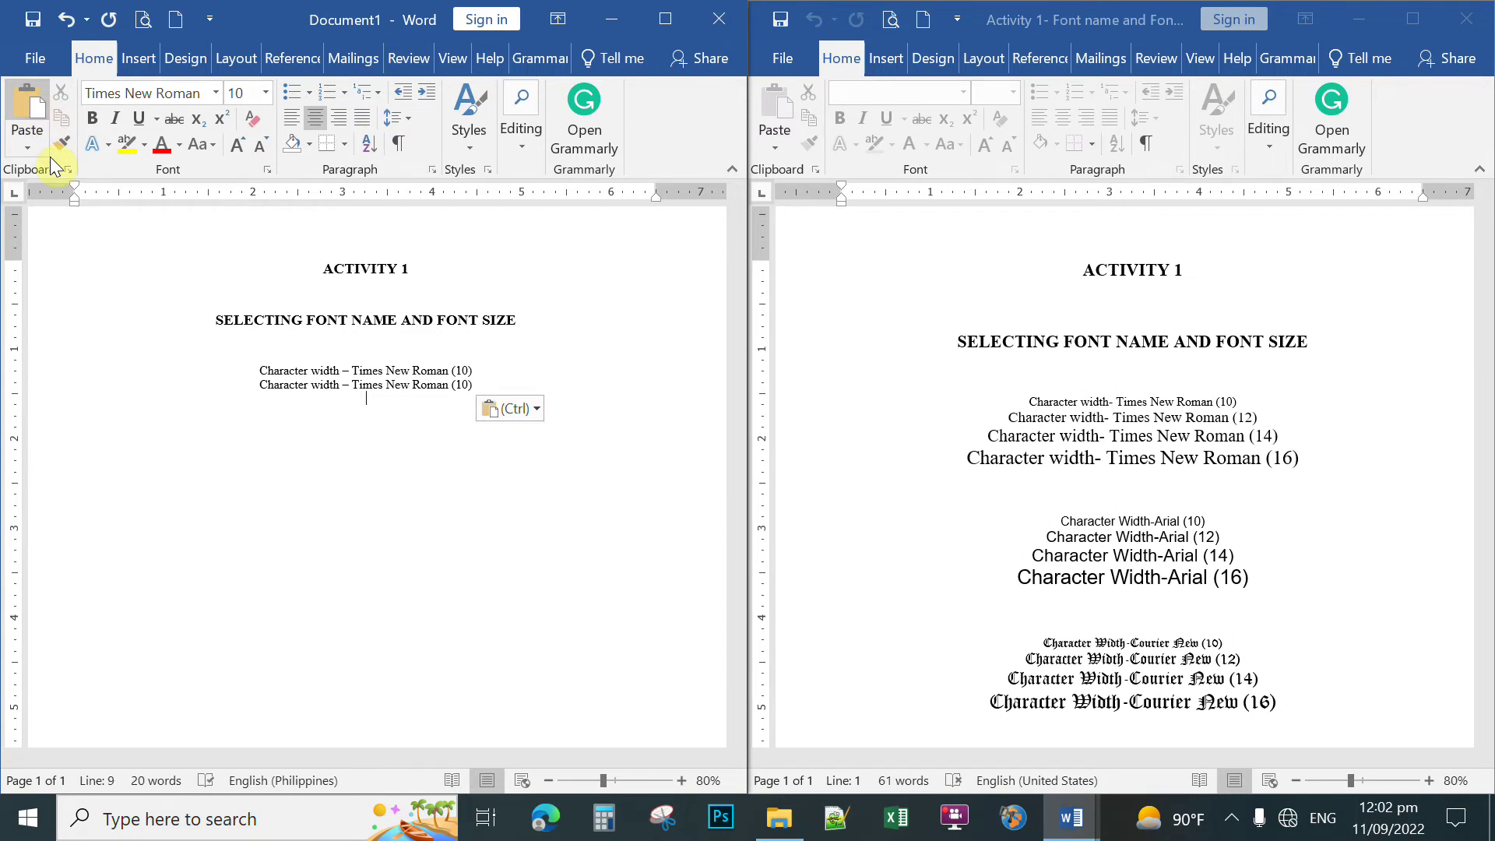
{"action": "left_click", "coordinate": [50, 157]}
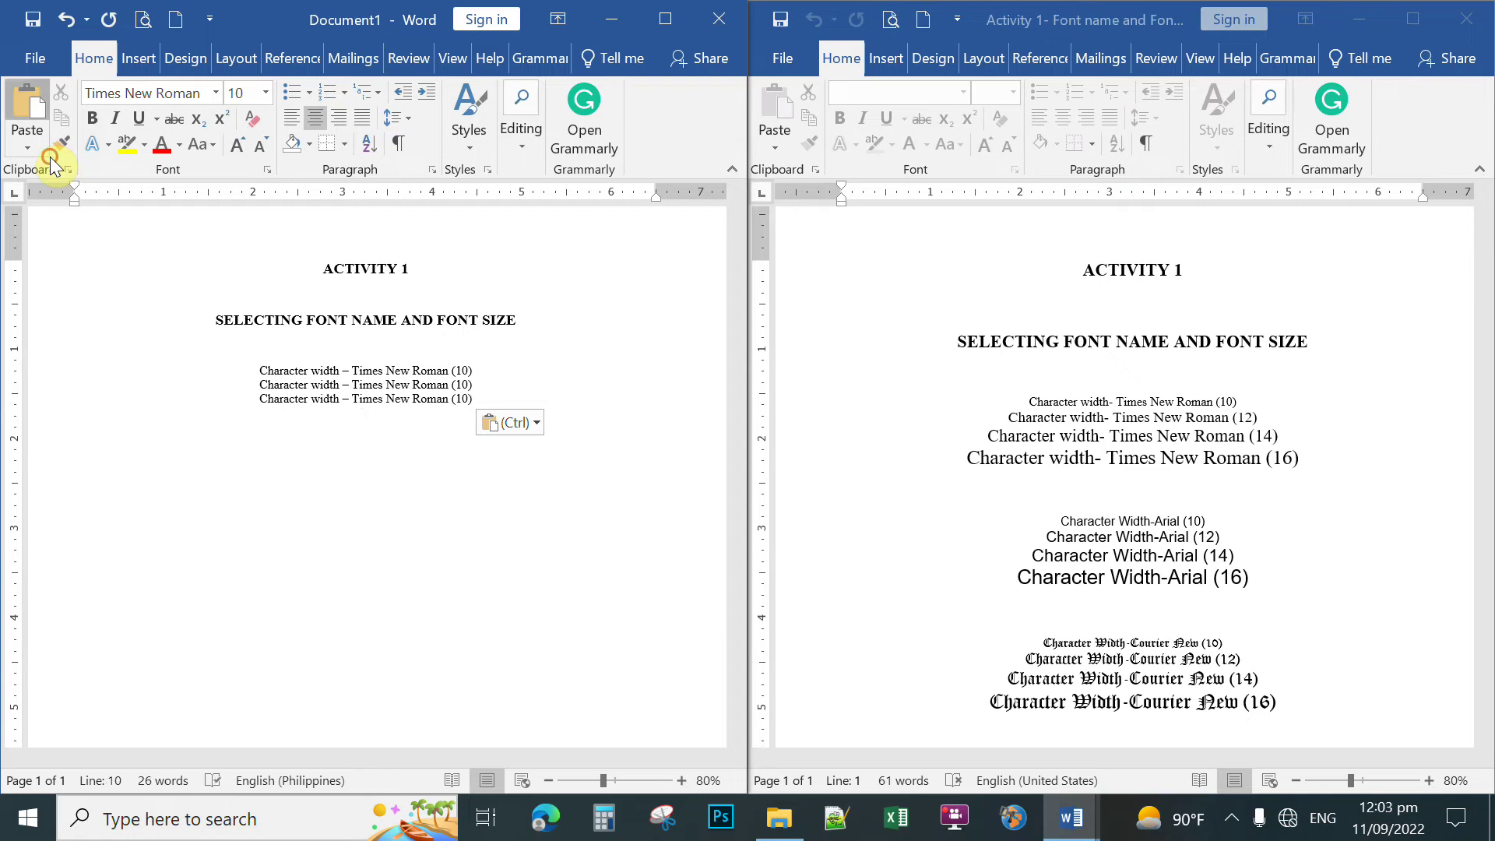
{"action": "left_click", "coordinate": [50, 157]}
{"action": "left_click", "coordinate": [32, 101]}
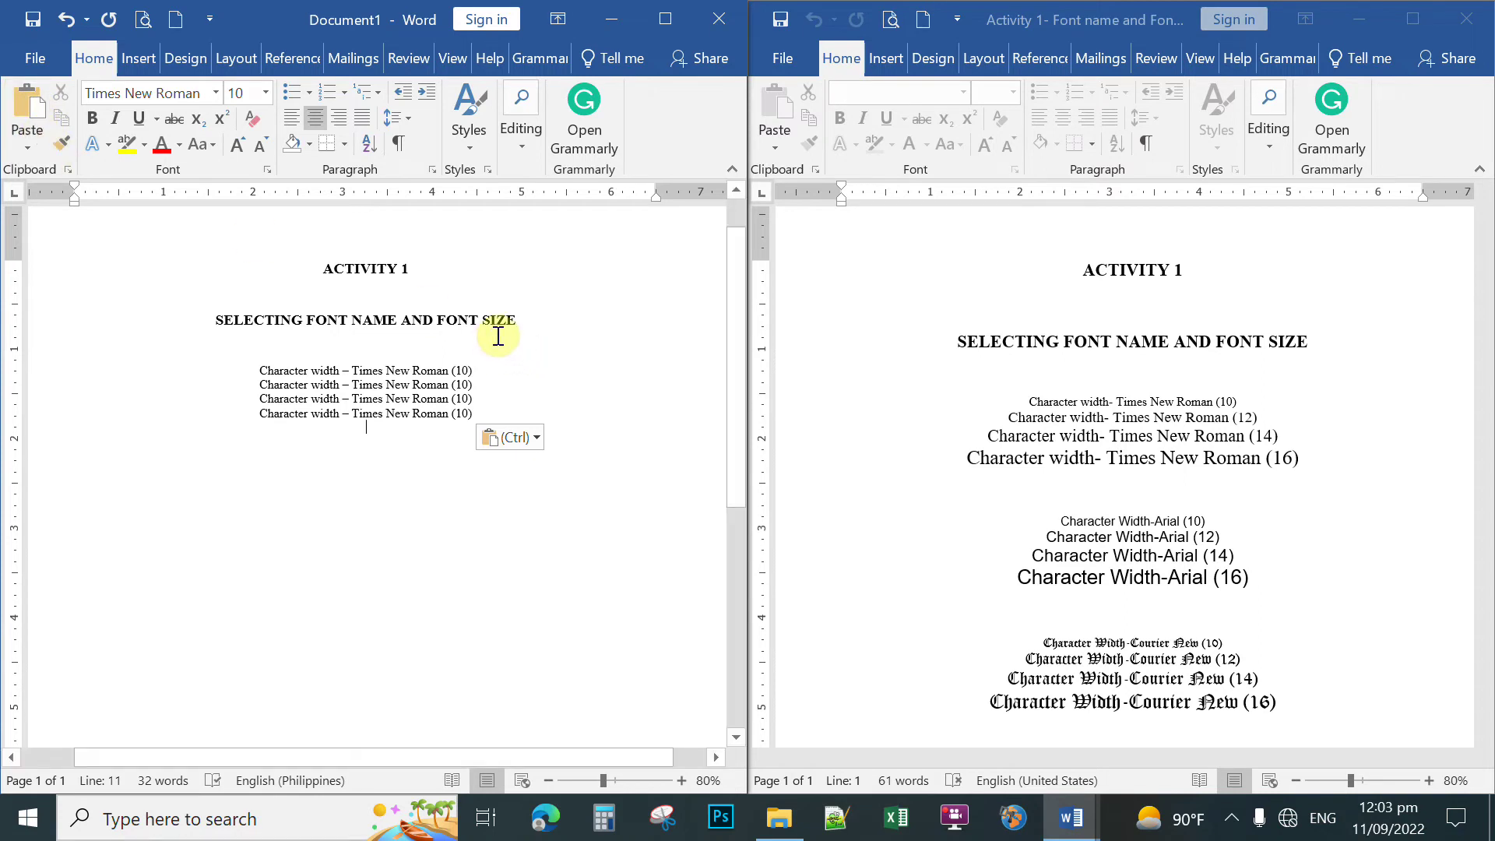
Set the second Times New Roman line to font size 12 and change the number in its parentheses to 12
{"action": "left_click", "coordinate": [682, 781]}
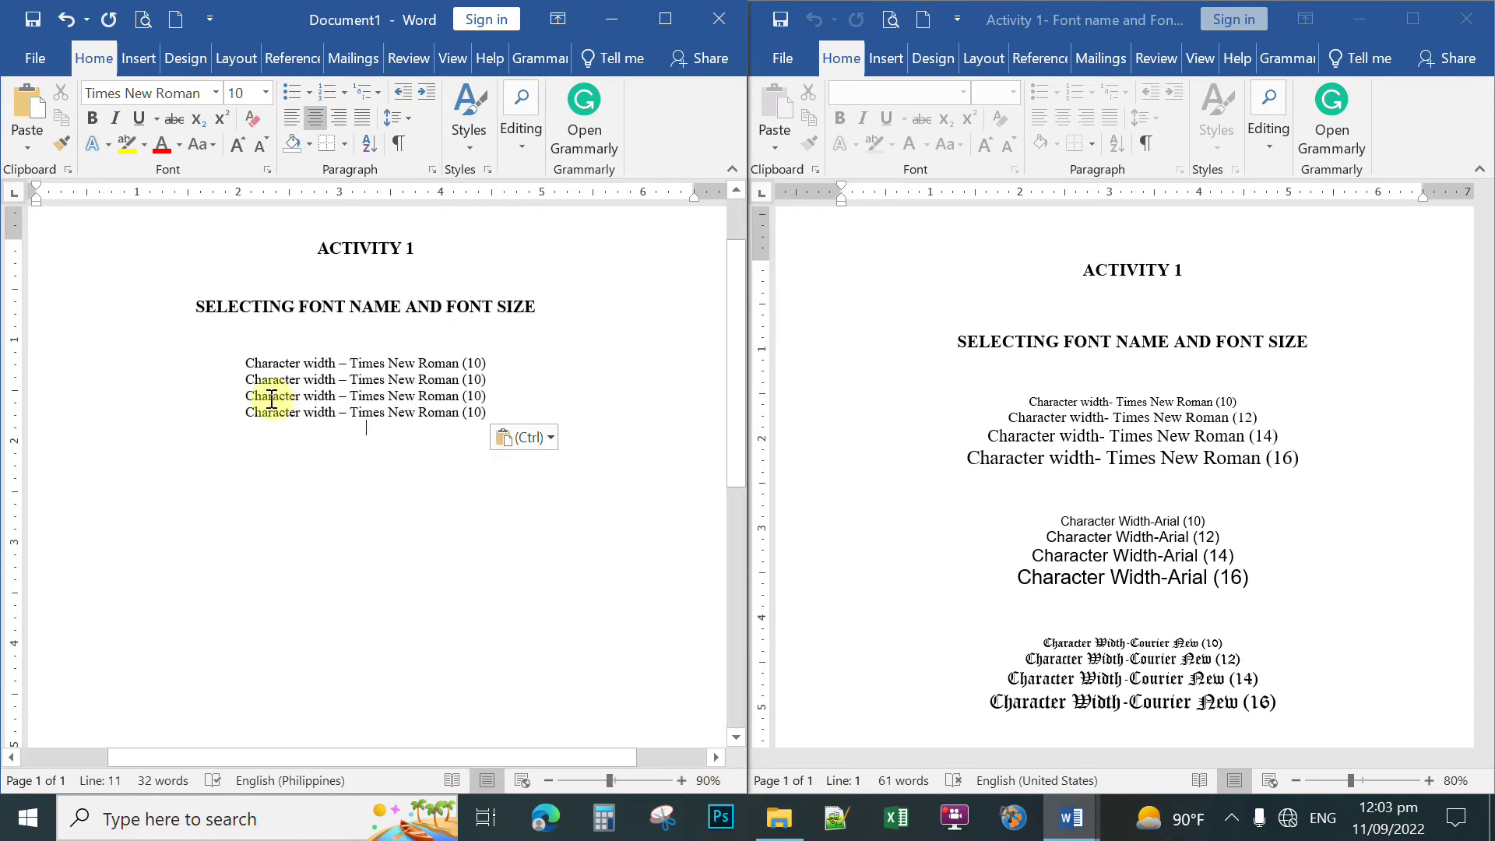
{"action": "left_click_drag", "start_coordinate": [365, 380], "coordinate": [503, 380]}
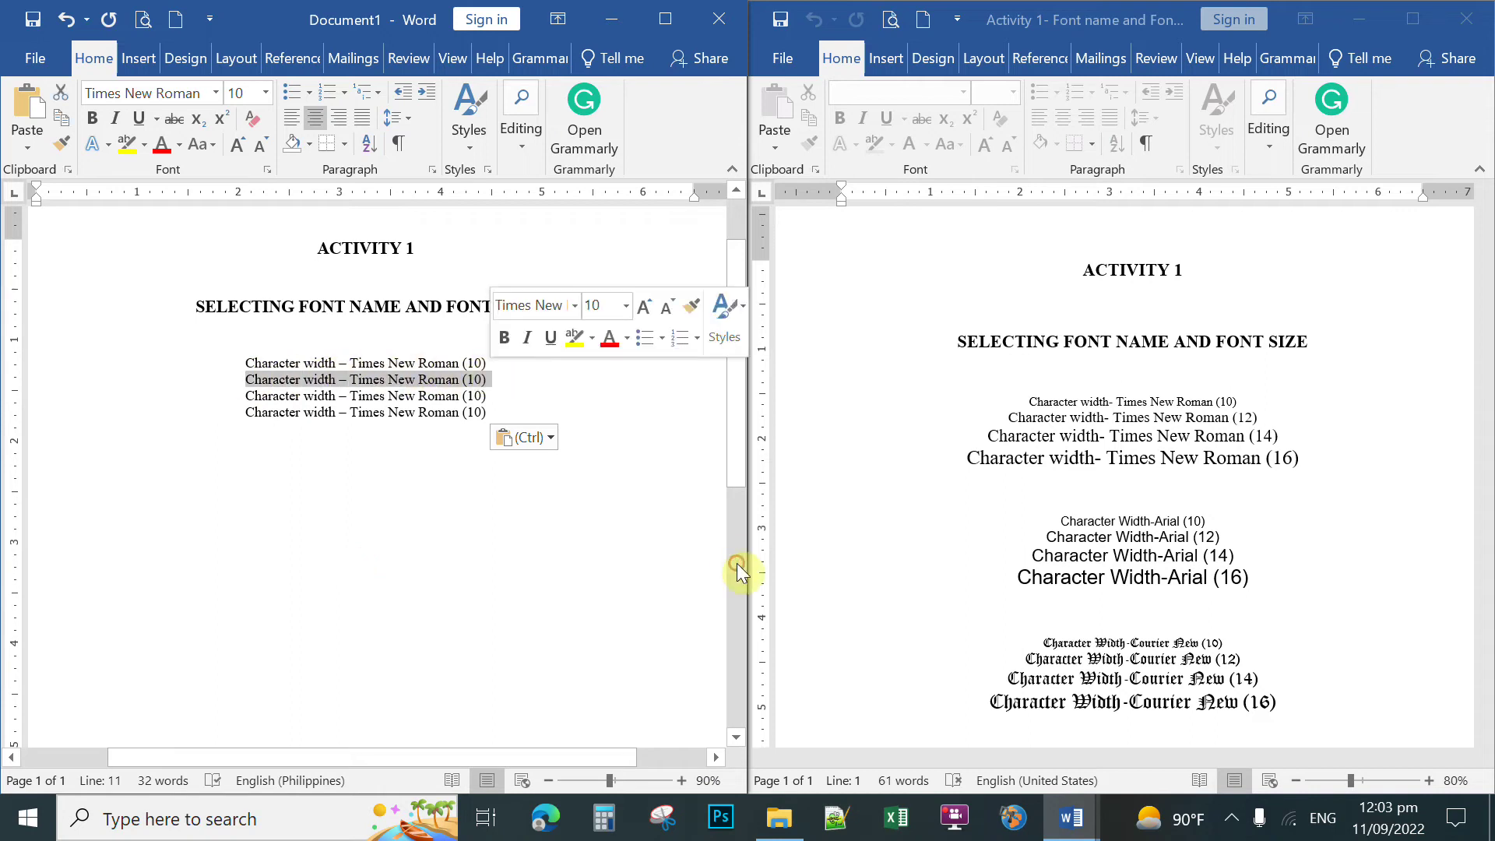
{"action": "left_click", "coordinate": [265, 93]}
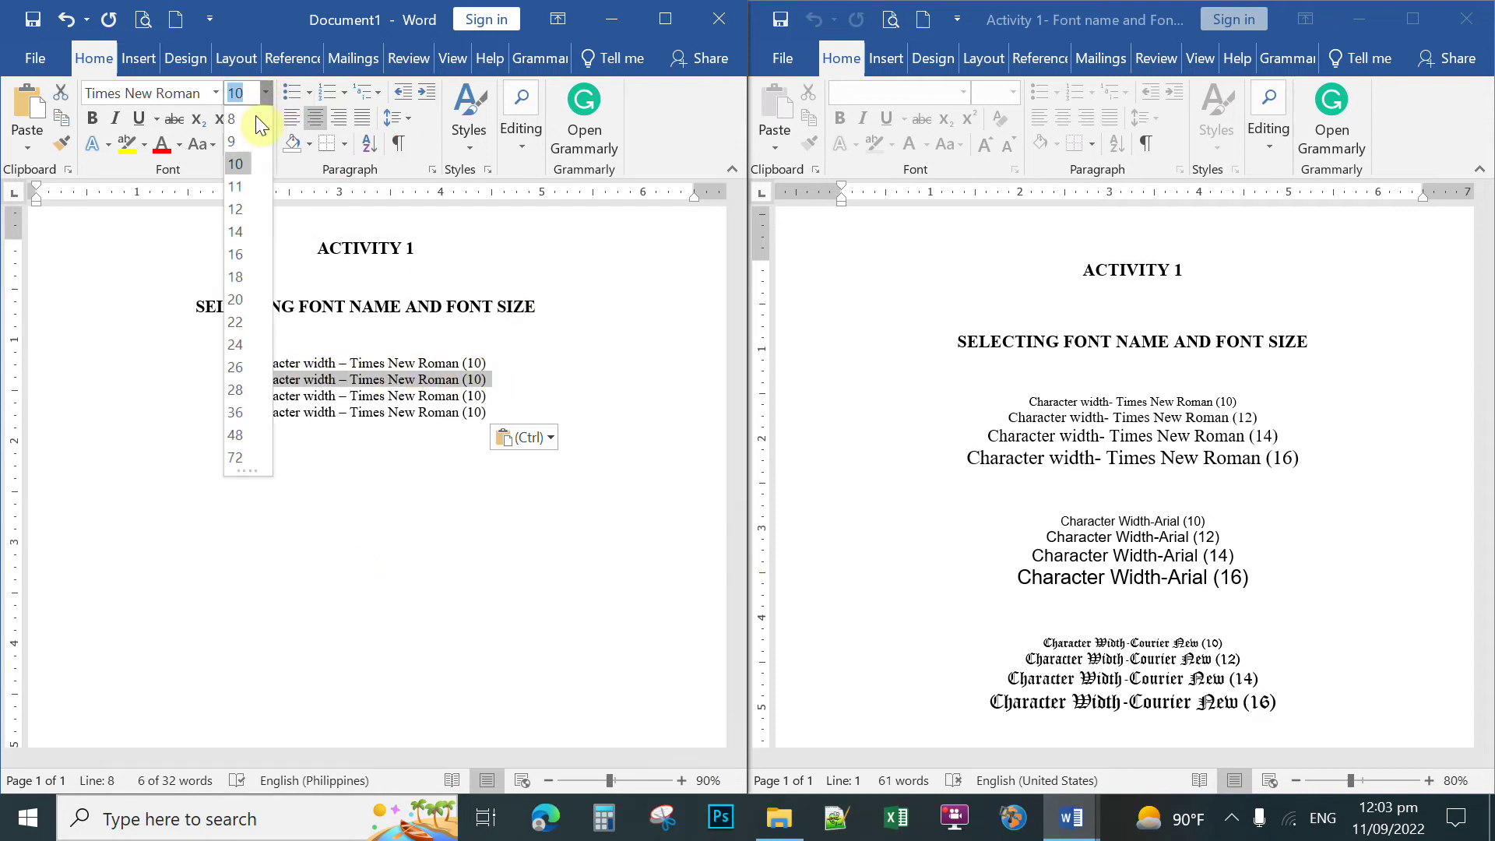
{"action": "left_click", "coordinate": [235, 207]}
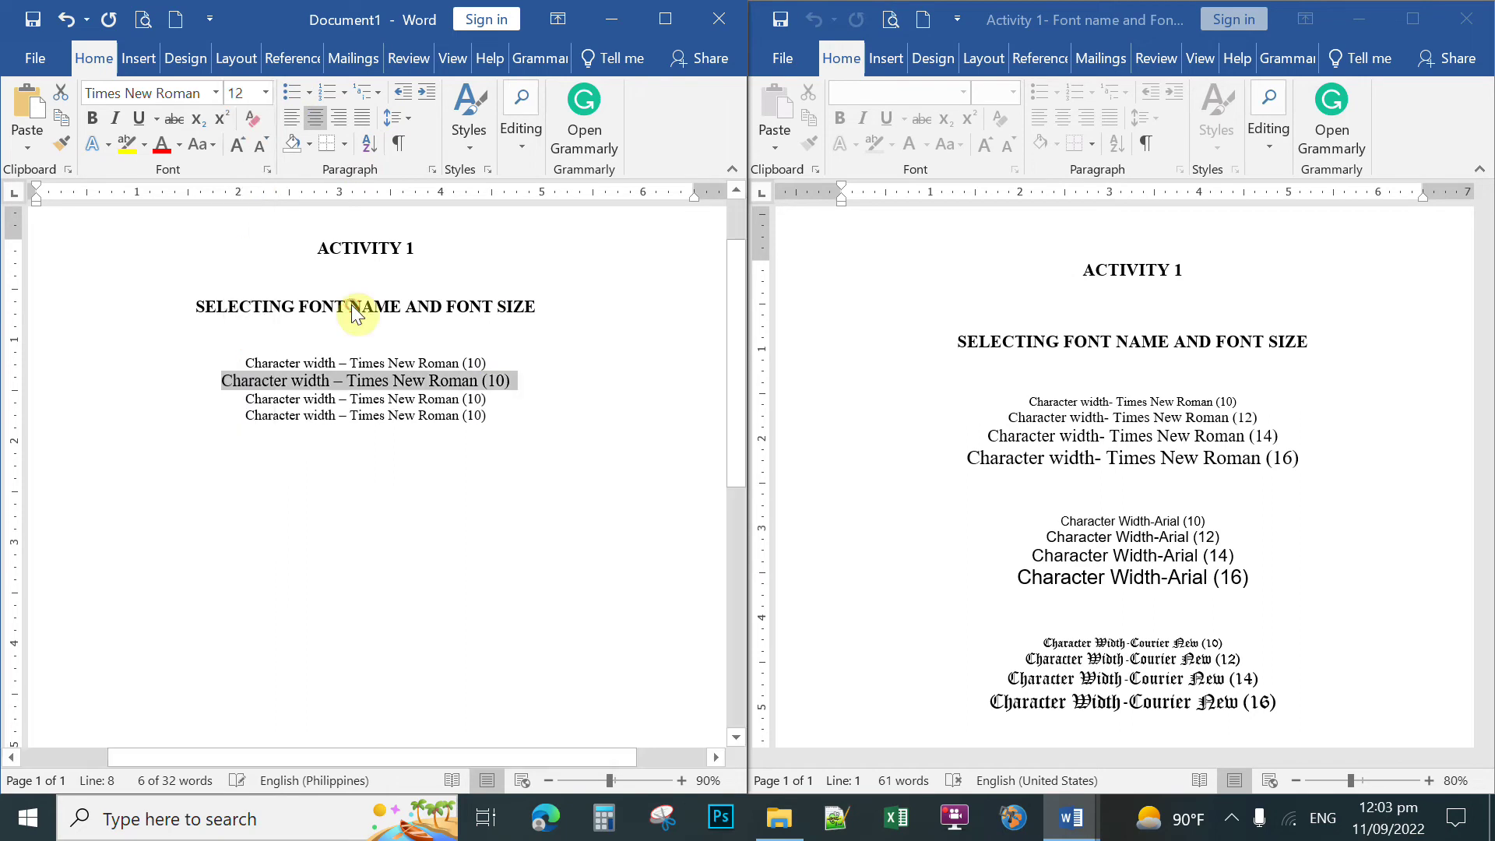
{"action": "left_click", "coordinate": [497, 397]}
{"action": "key", "text": "BackSpace"}
{"action": "type", "text": "2"}
Set the third Times New Roman line to font size 14 and change the number in its parentheses to 14
{"action": "left_click_drag", "start_coordinate": [243, 397], "coordinate": [495, 399]}
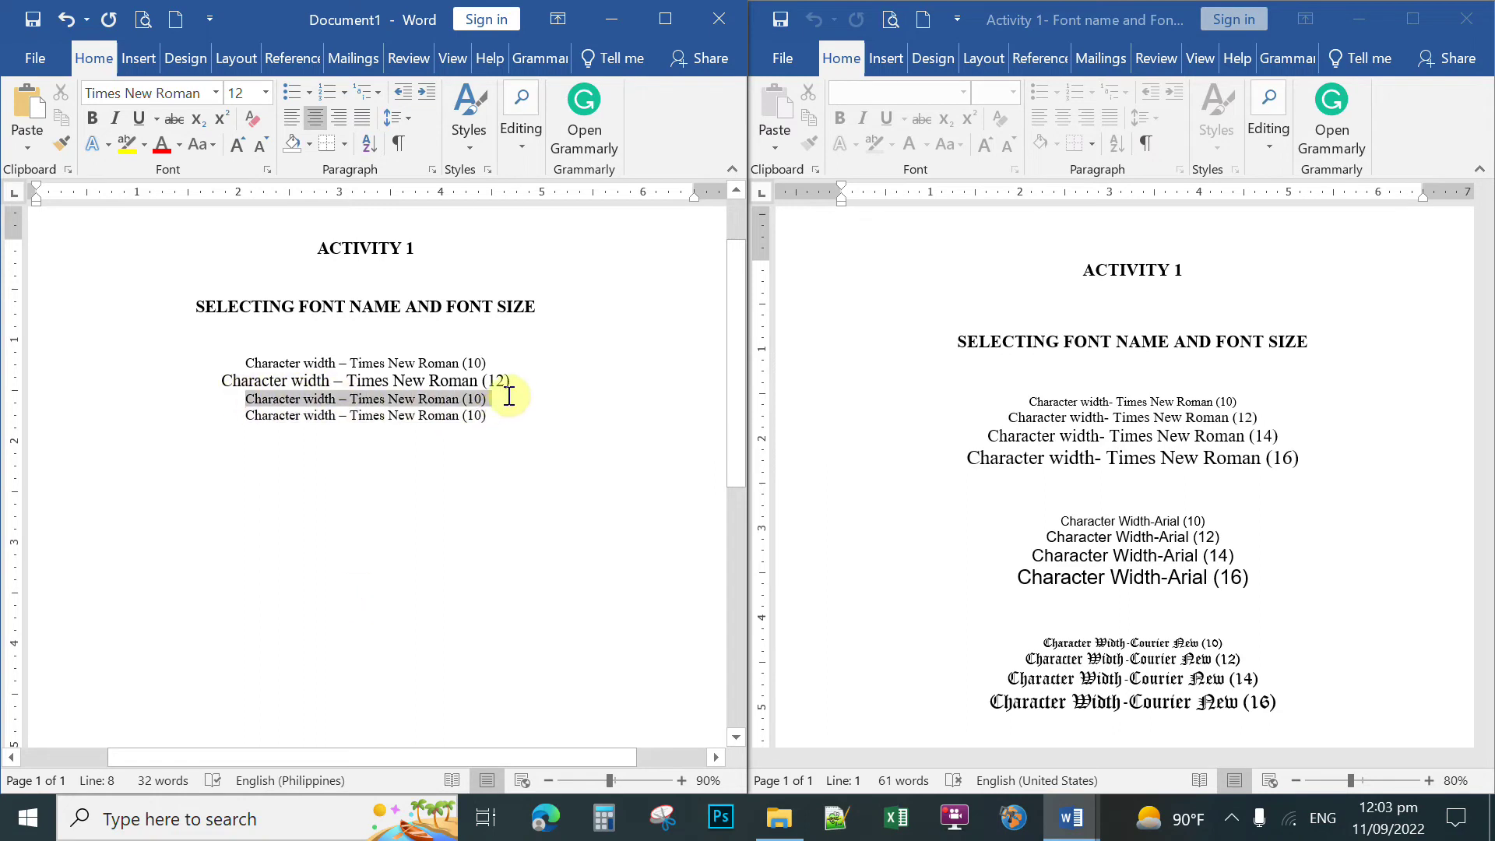
{"action": "left_click", "coordinate": [265, 93]}
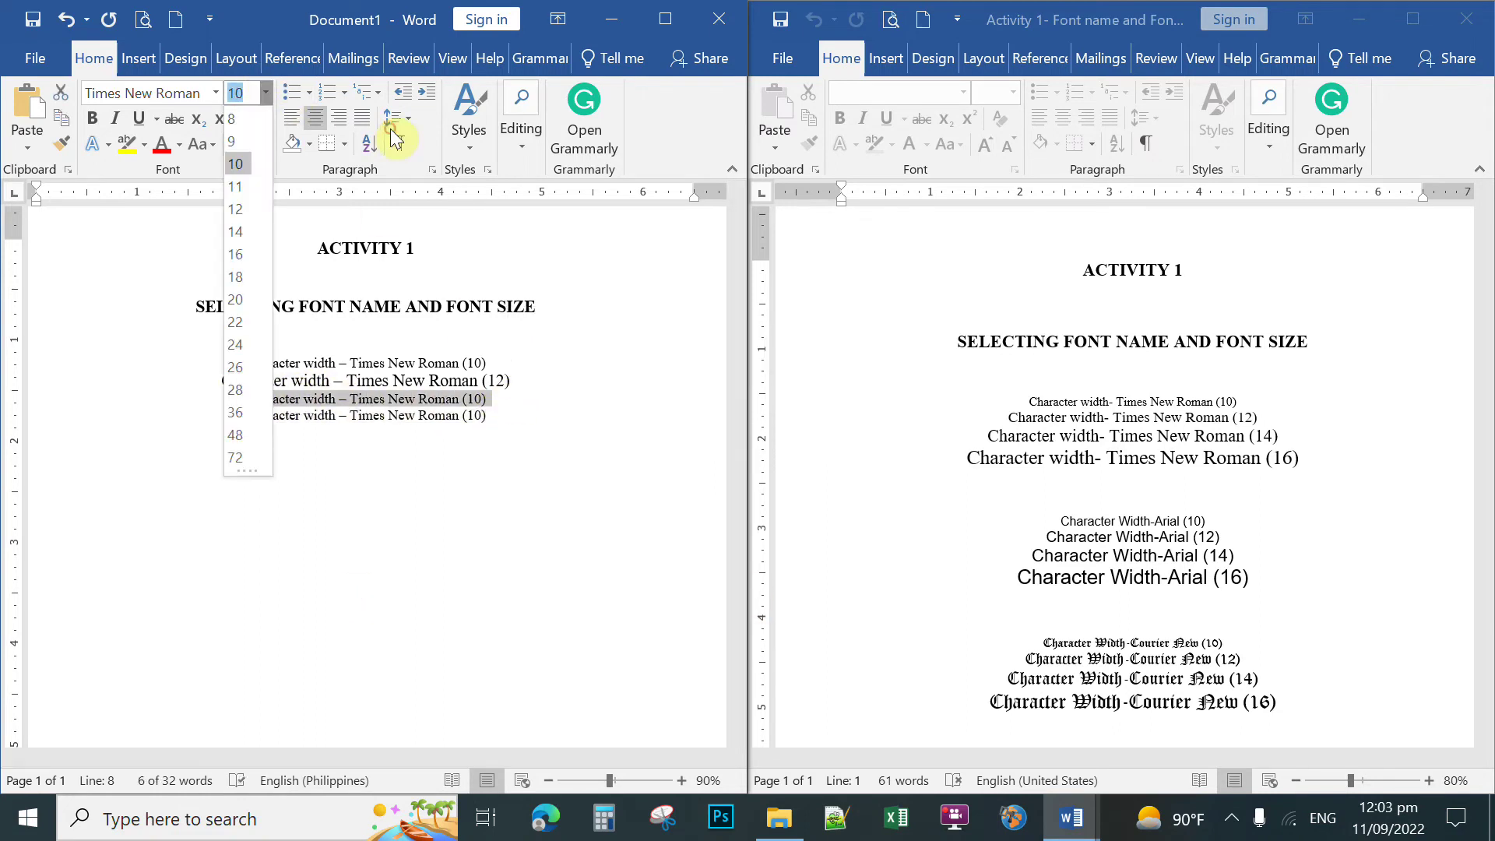
{"action": "left_click", "coordinate": [236, 232]}
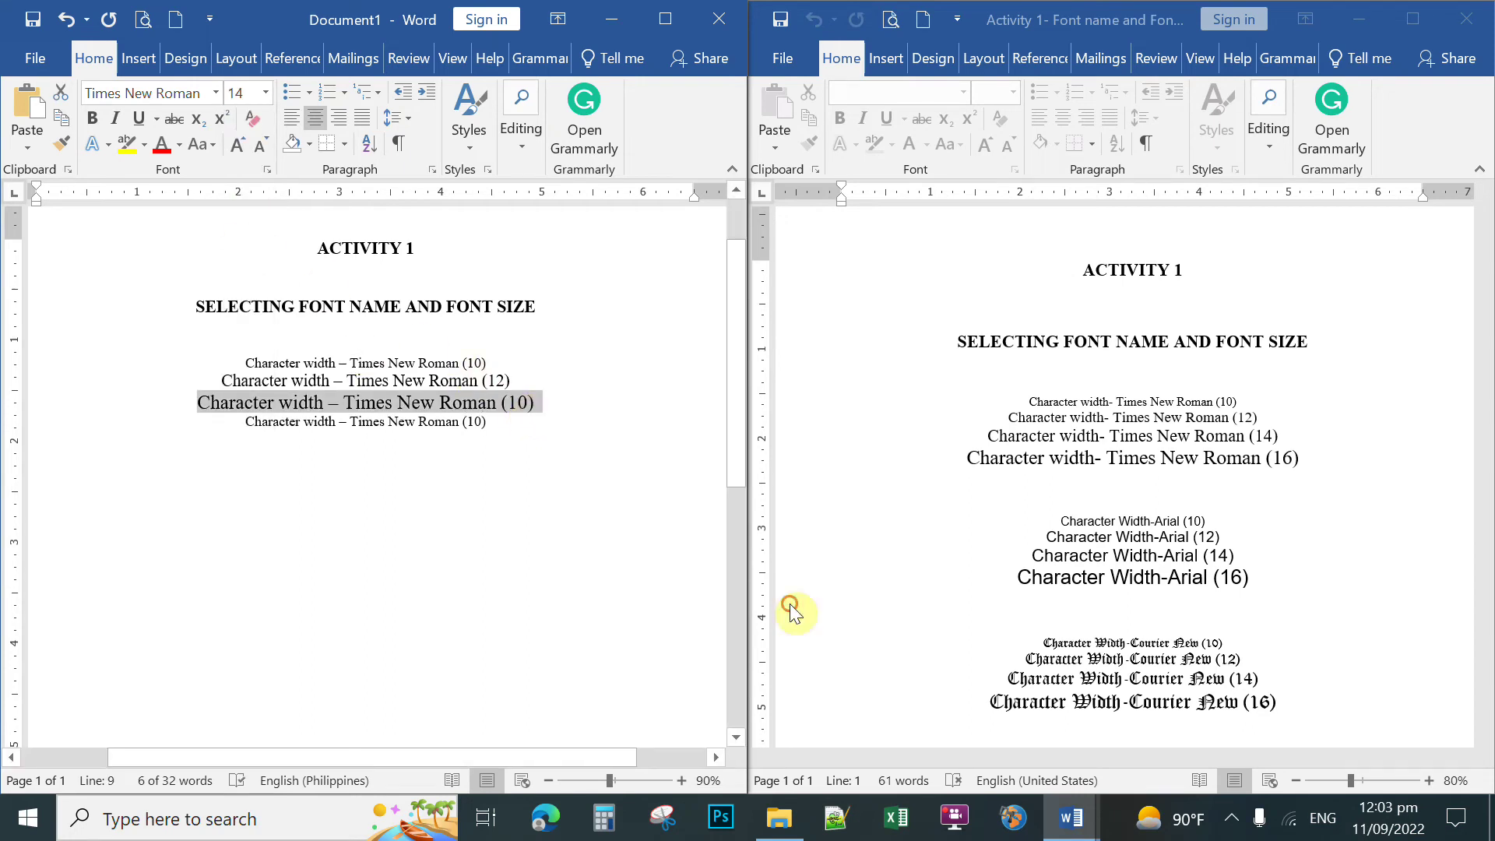
{"action": "left_click", "coordinate": [526, 403]}
{"action": "key", "text": "BackSpace"}
{"action": "type", "text": "4"}
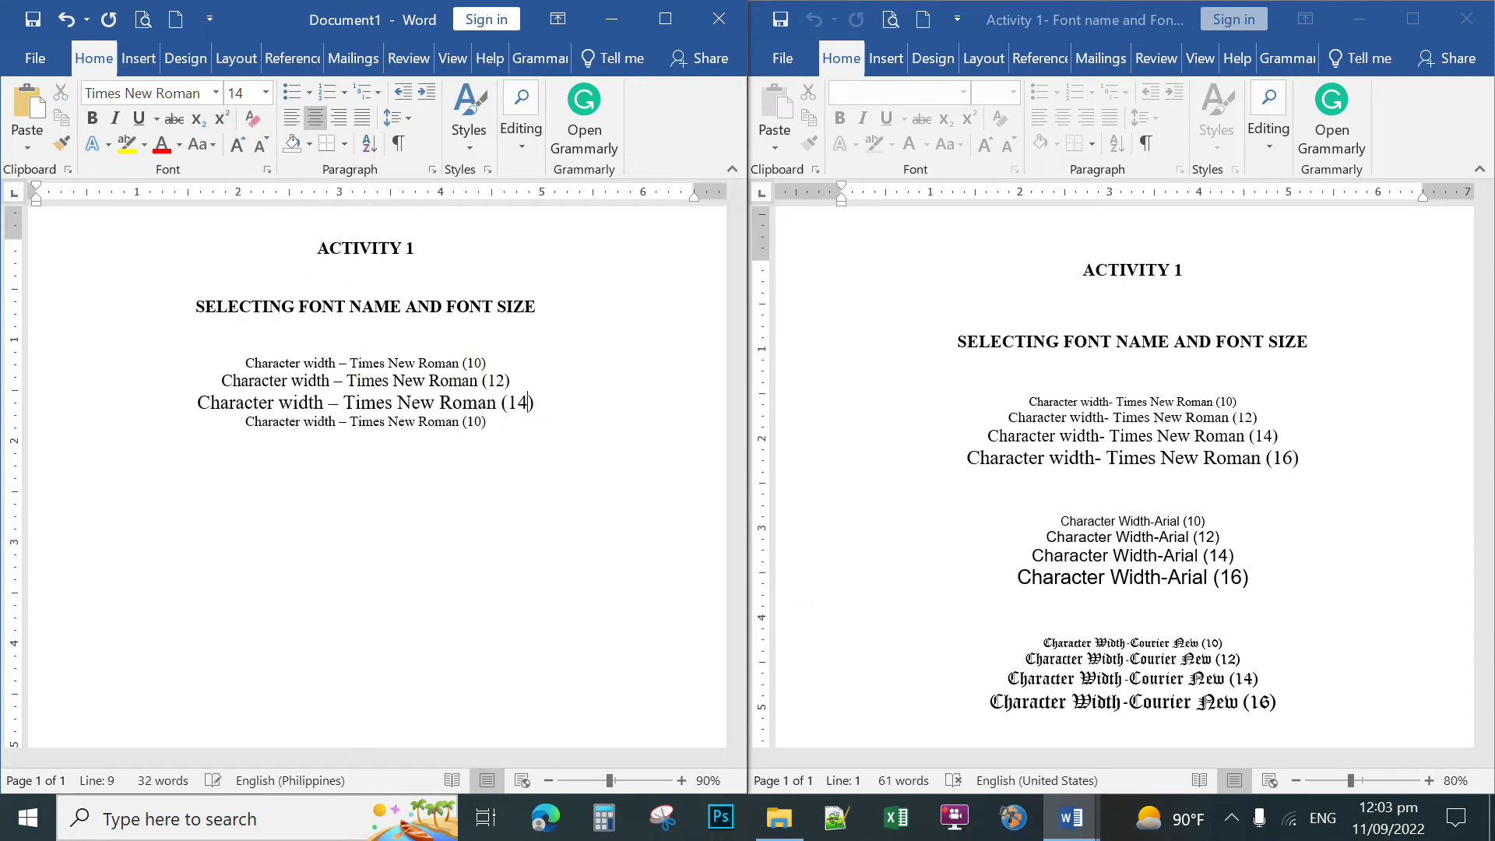
Set the fourth Times New Roman line to font size 16 and change the number in its parentheses to 16
{"action": "left_click_drag", "start_coordinate": [247, 420], "coordinate": [491, 421]}
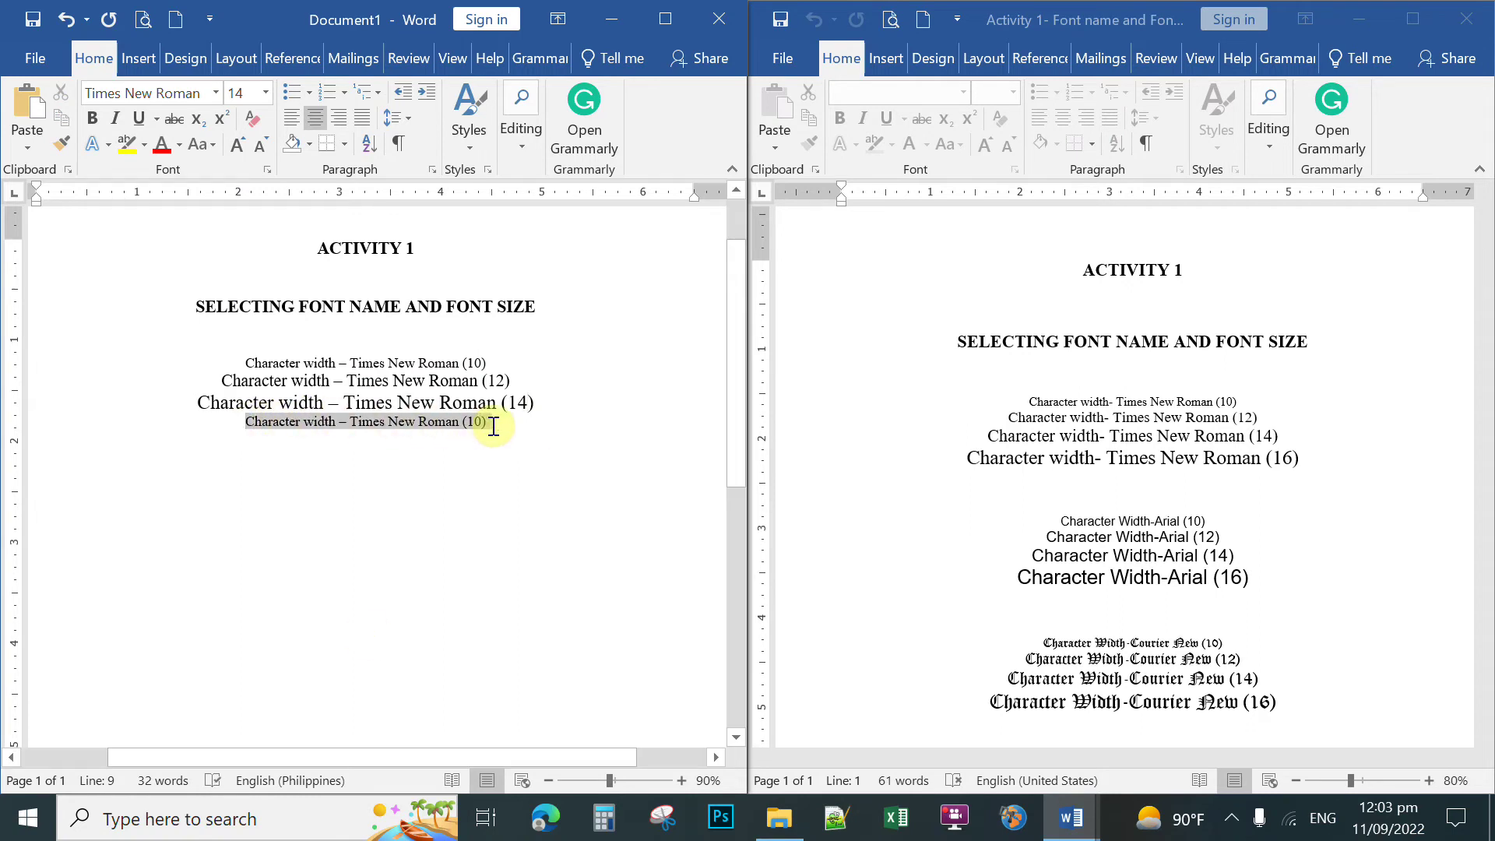
{"action": "left_click", "coordinate": [265, 93]}
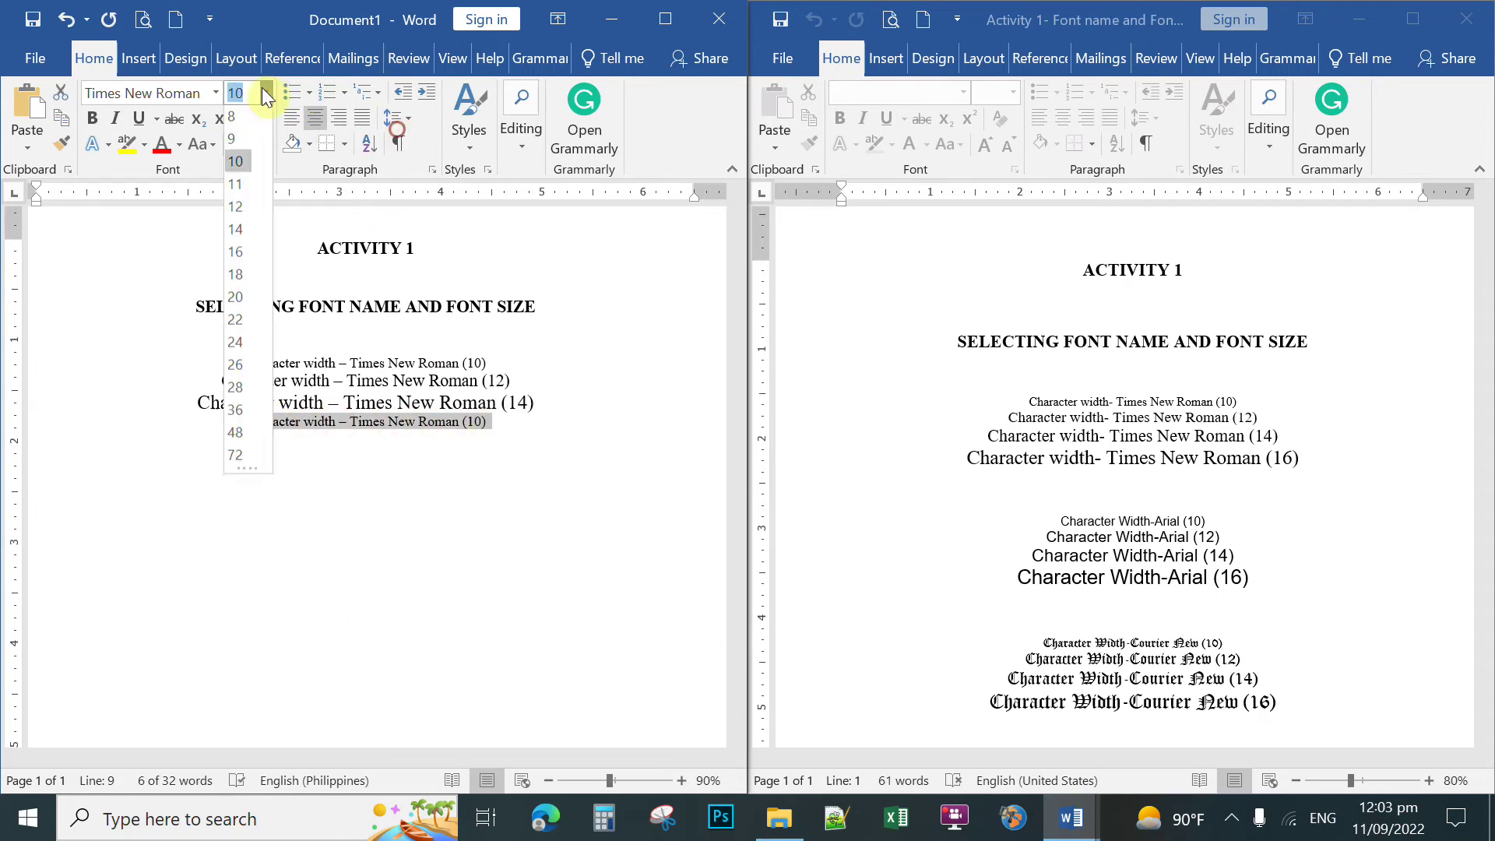
{"action": "left_click", "coordinate": [239, 255]}
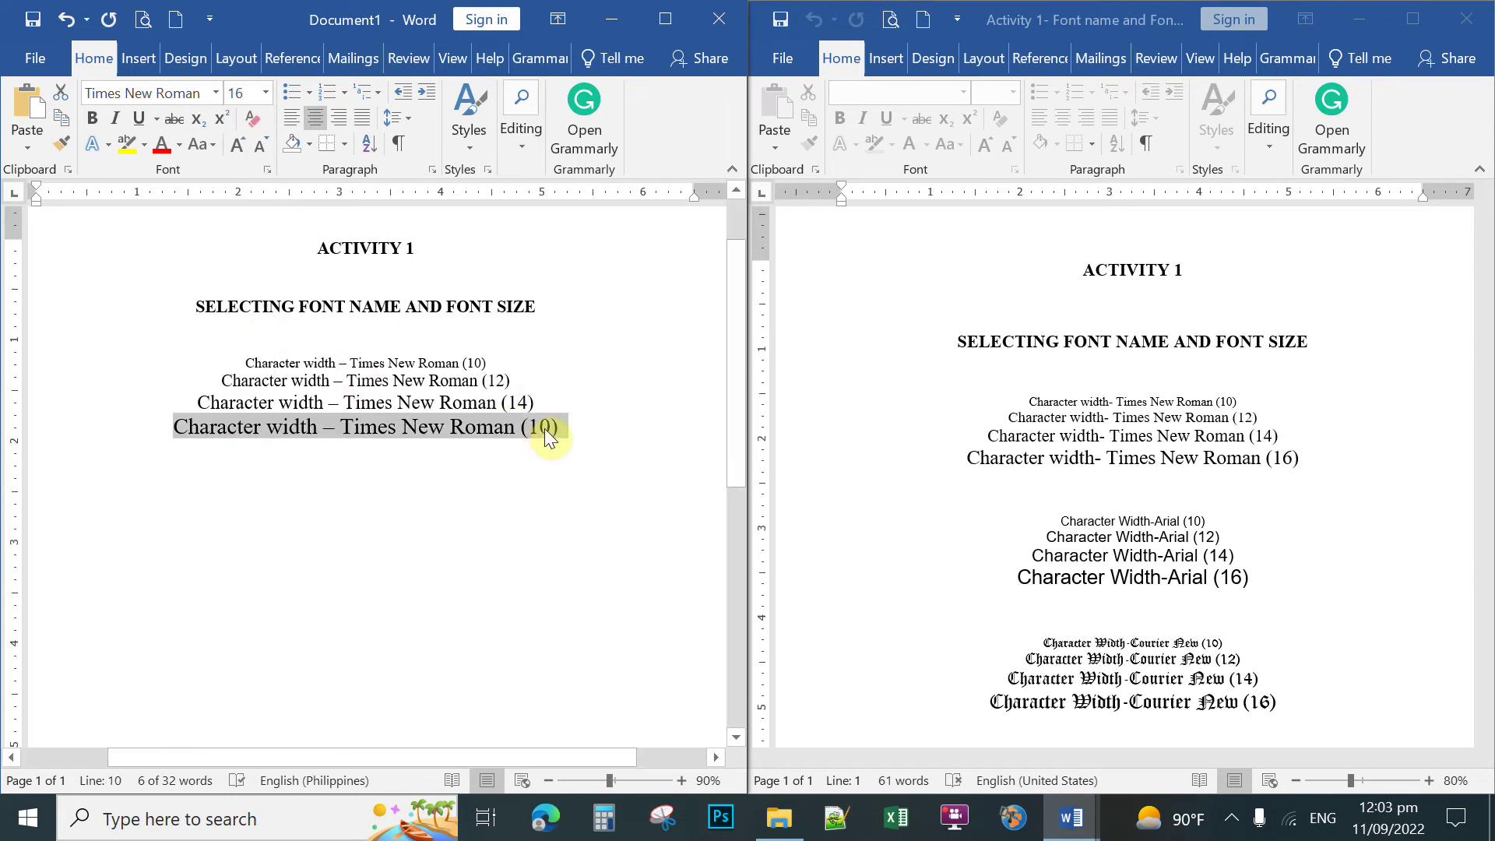
{"action": "left_click", "coordinate": [582, 472]}
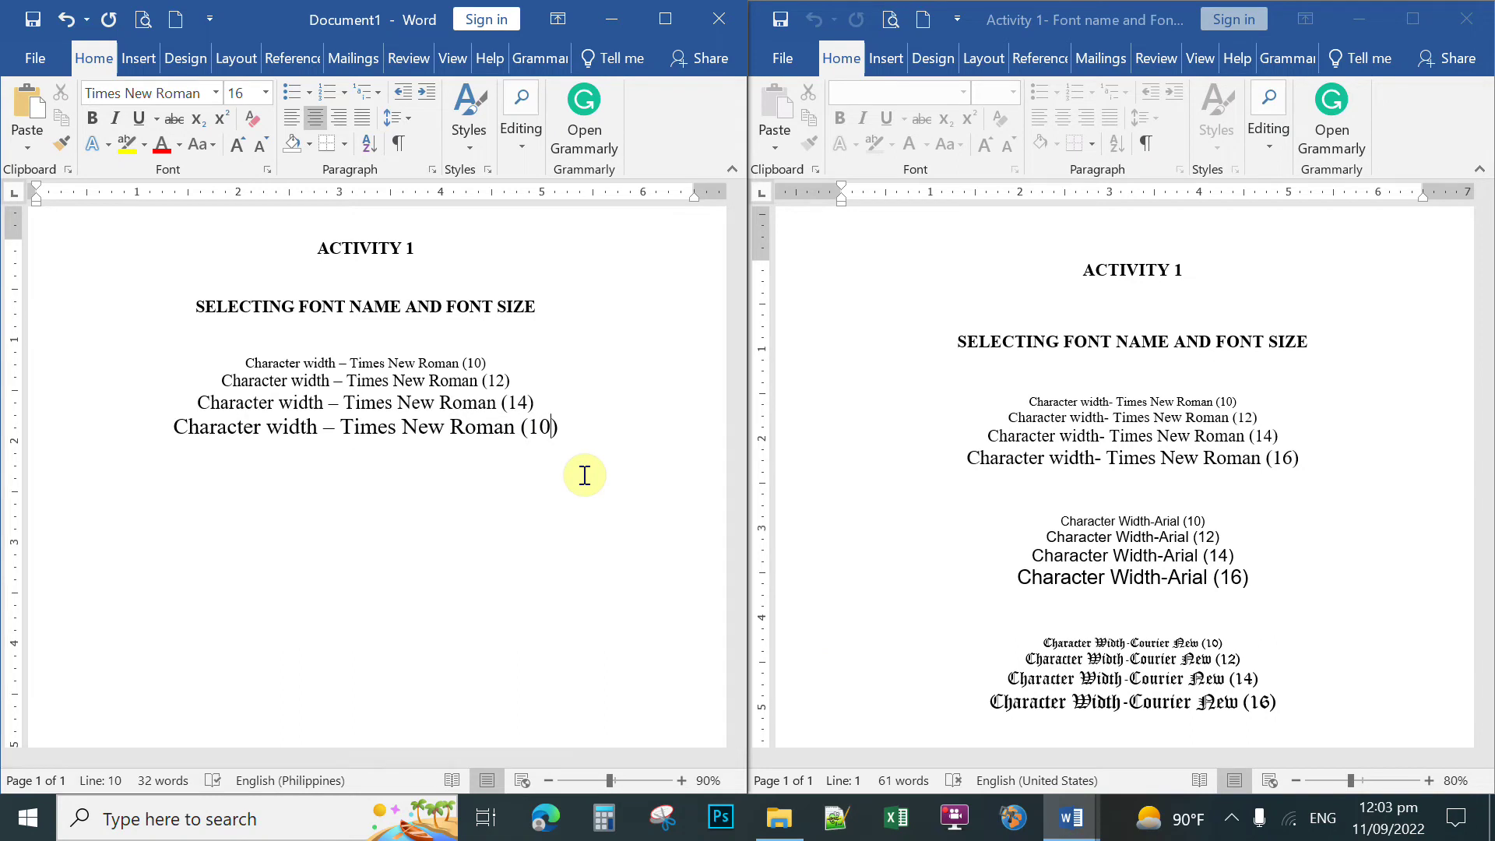
{"action": "key", "text": "BackSpace"}
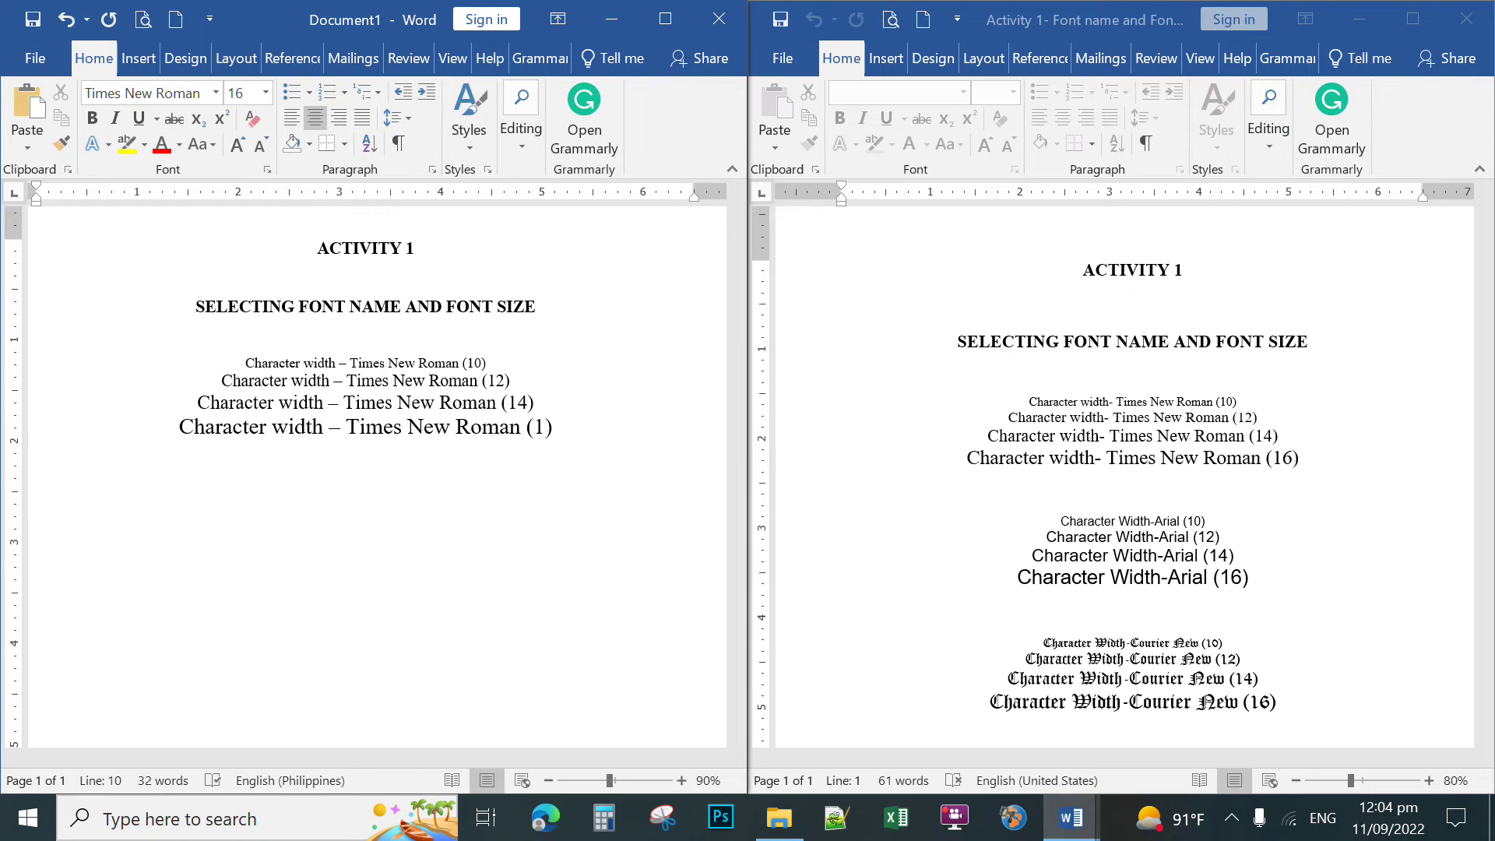
{"action": "type", "text": "6"}
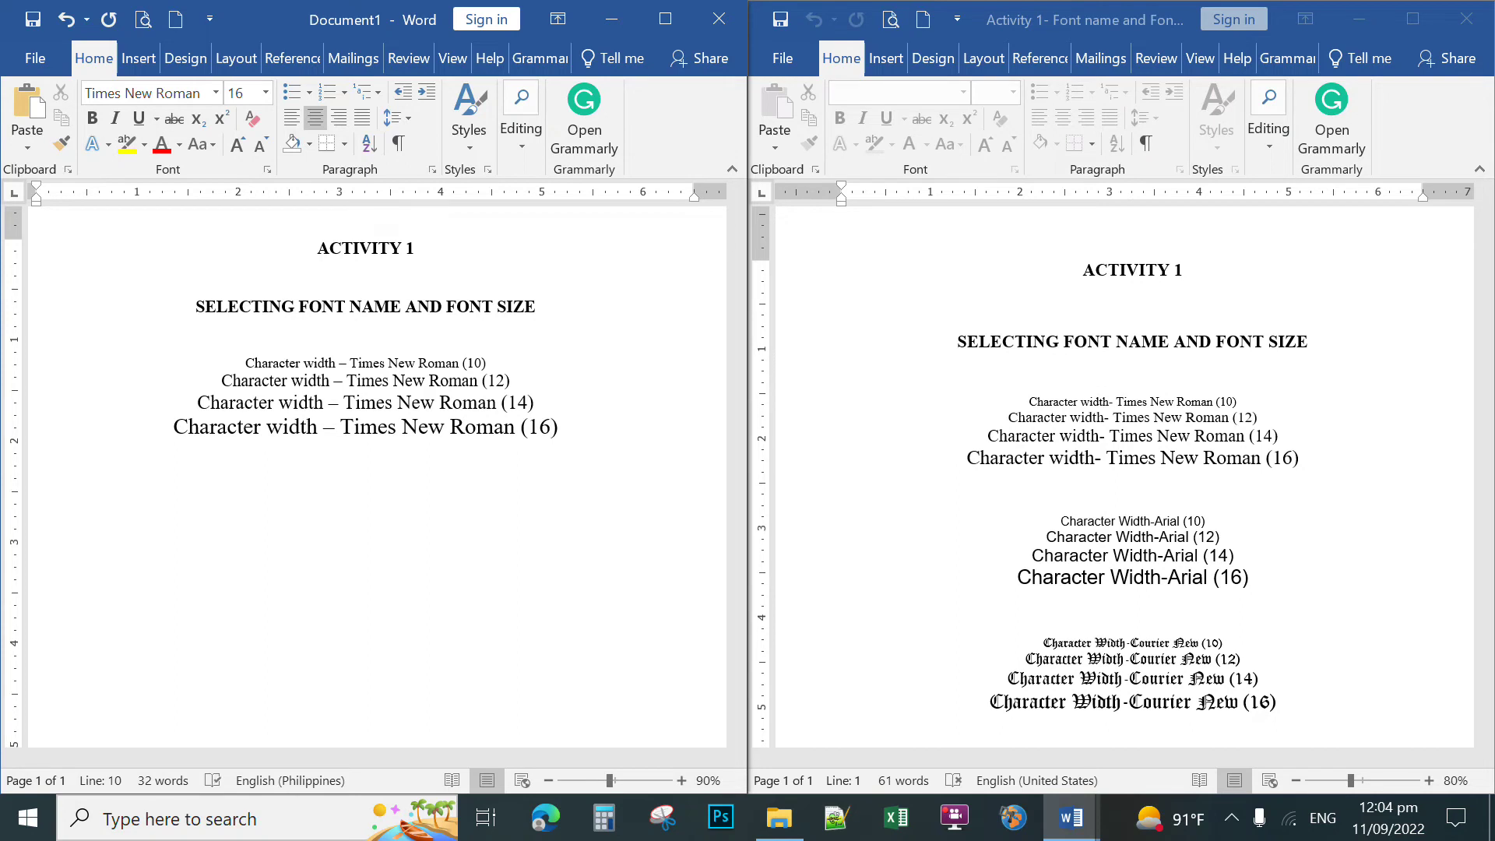
Copy the four Times New Roman lines and paste them below the originals, leaving two blank lines between the groups
{"action": "scroll", "coordinate": [374, 468], "scroll_direction": "down", "scroll_amount": 1}
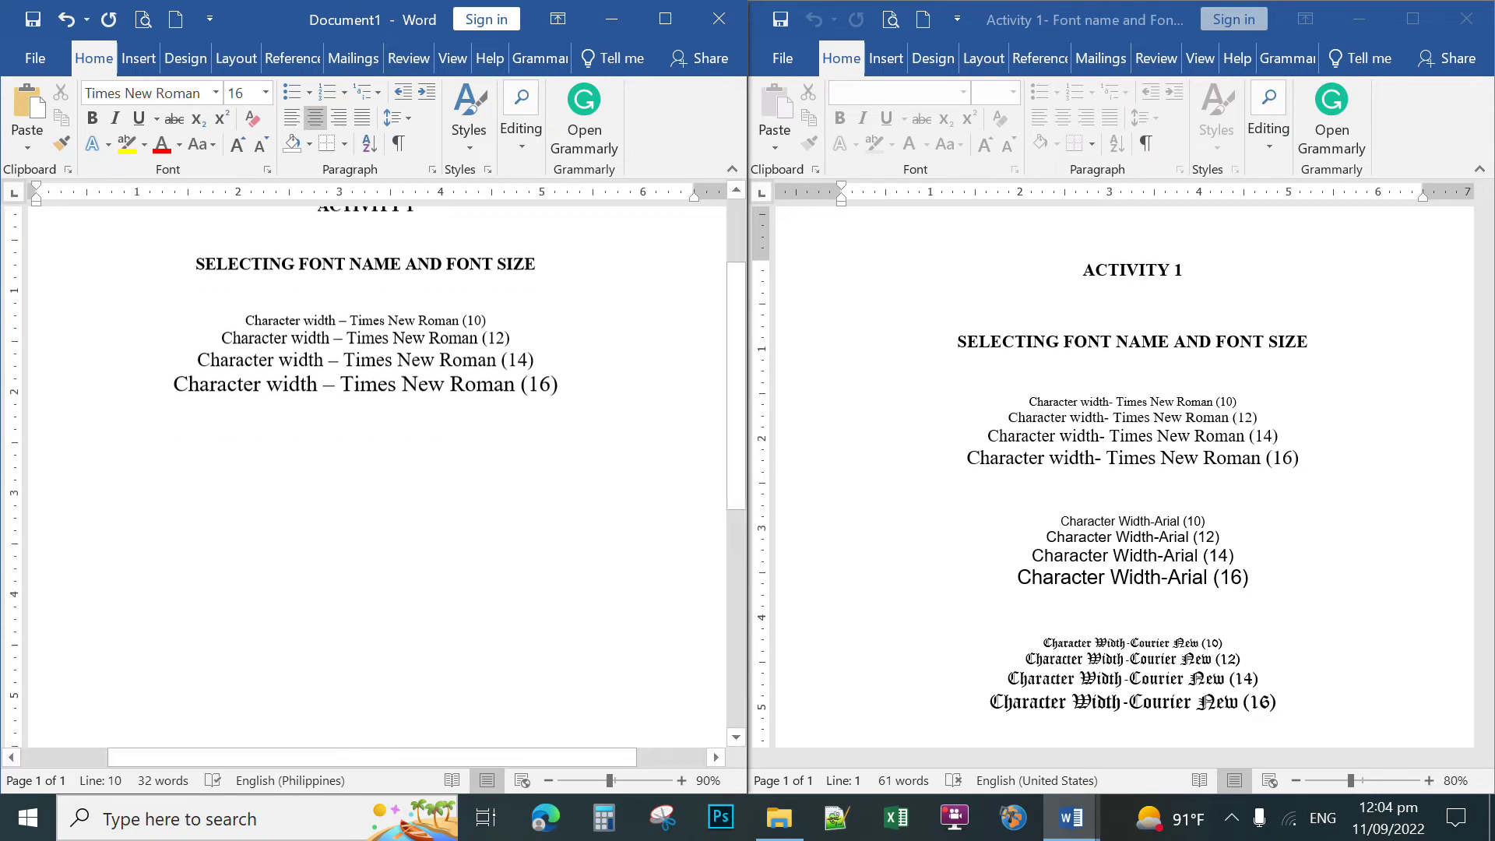
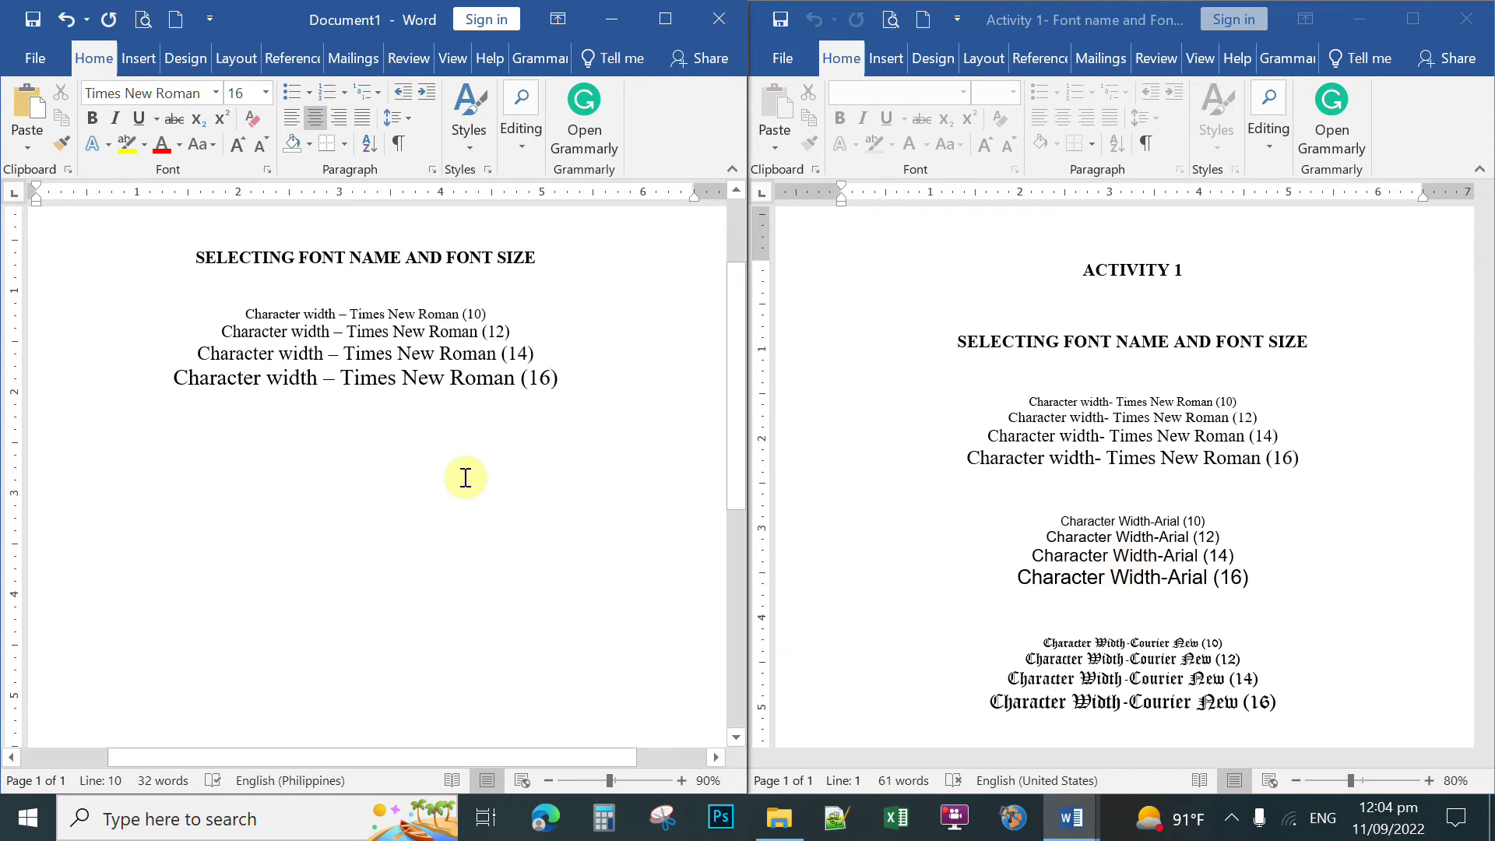
{"action": "left_click_drag", "start_coordinate": [246, 314], "coordinate": [561, 377]}
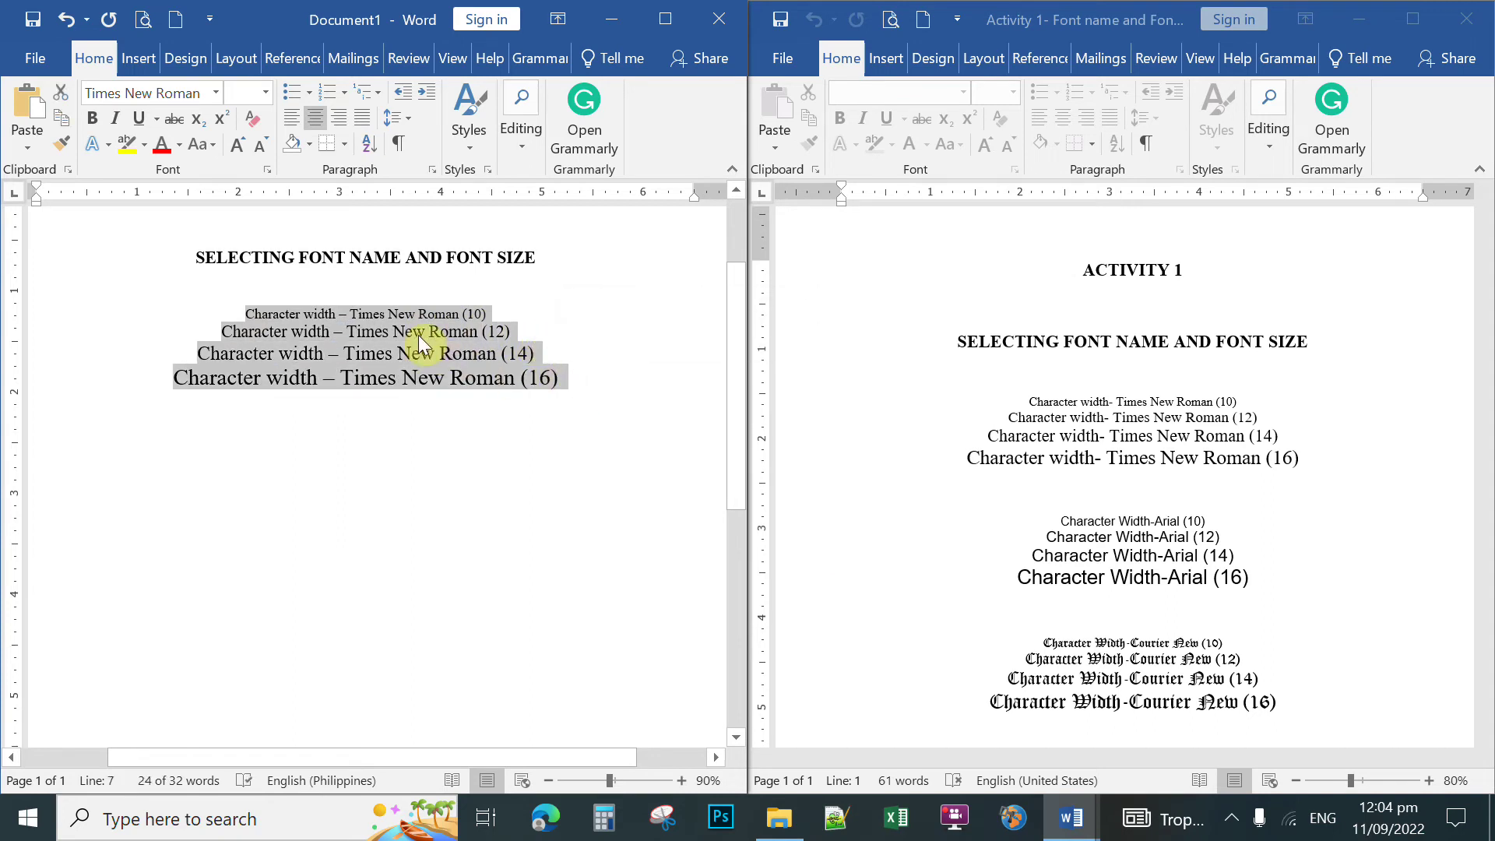
{"action": "left_click", "coordinate": [60, 118]}
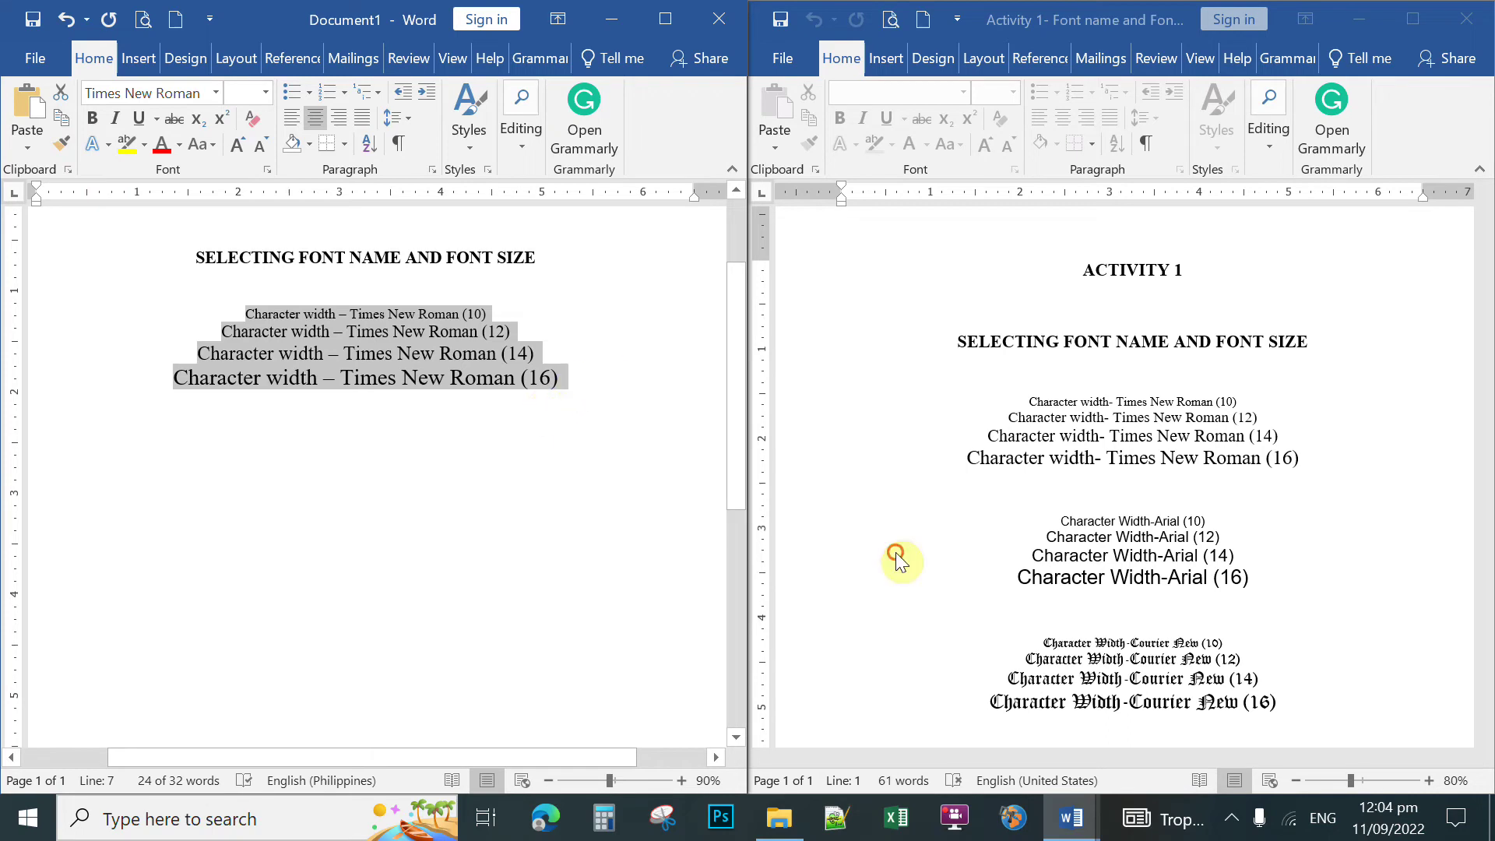
{"action": "left_click", "coordinate": [631, 399]}
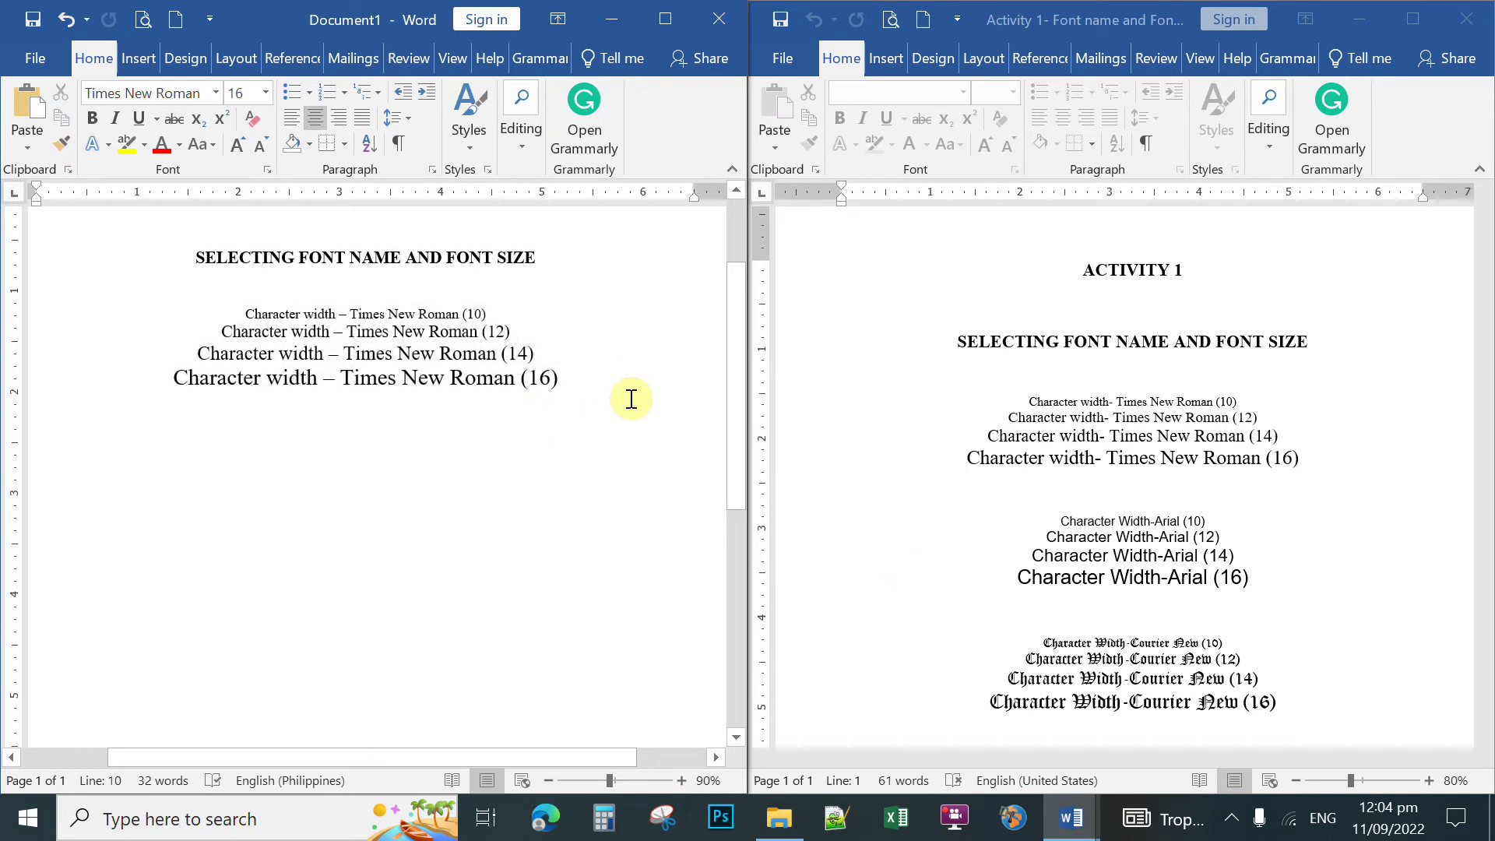
{"action": "key", "text": "Return"}
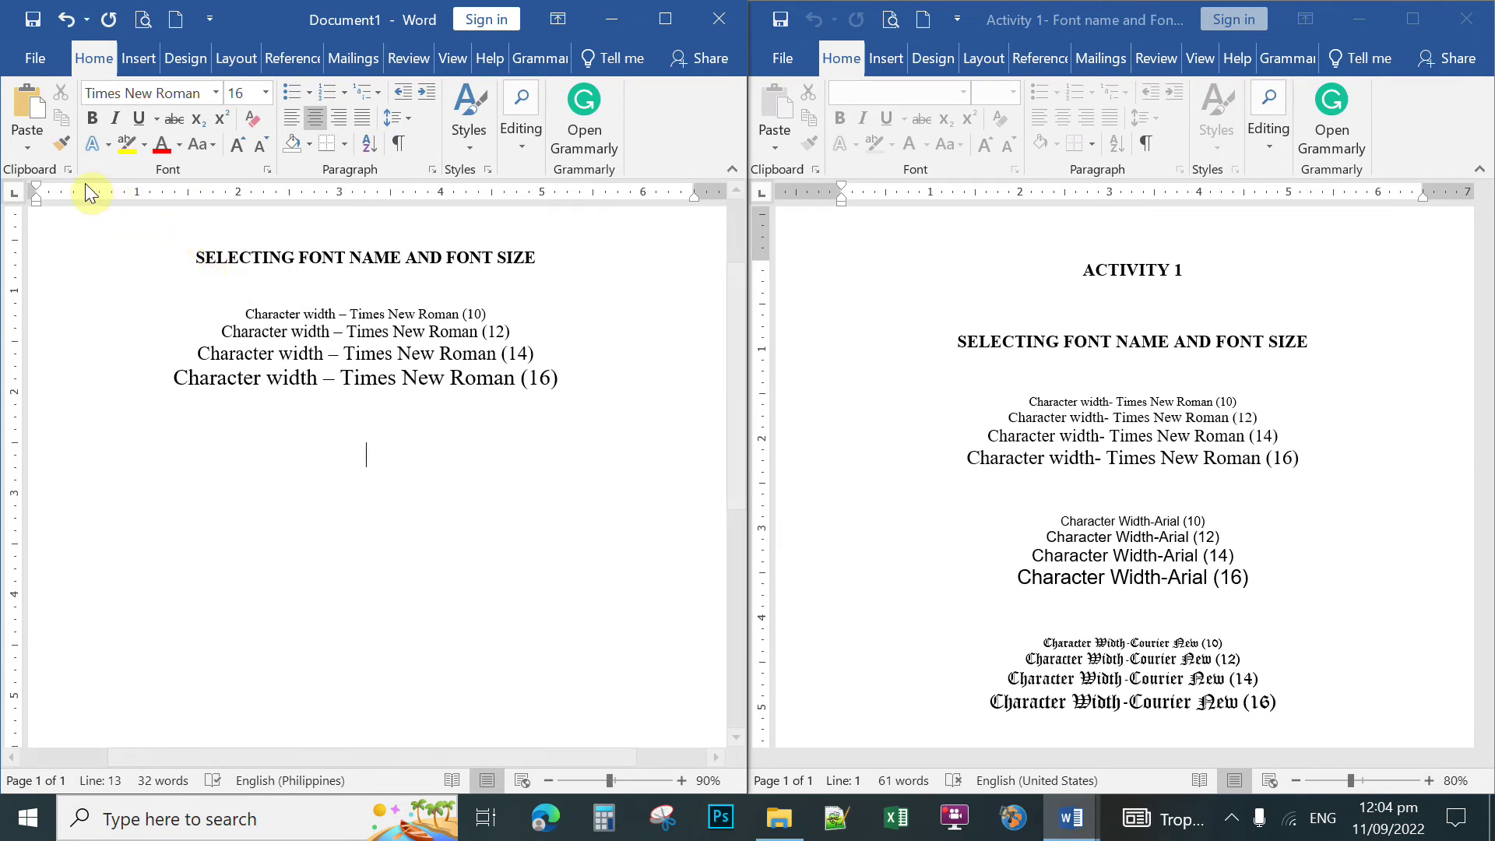
{"action": "left_click", "coordinate": [29, 105]}
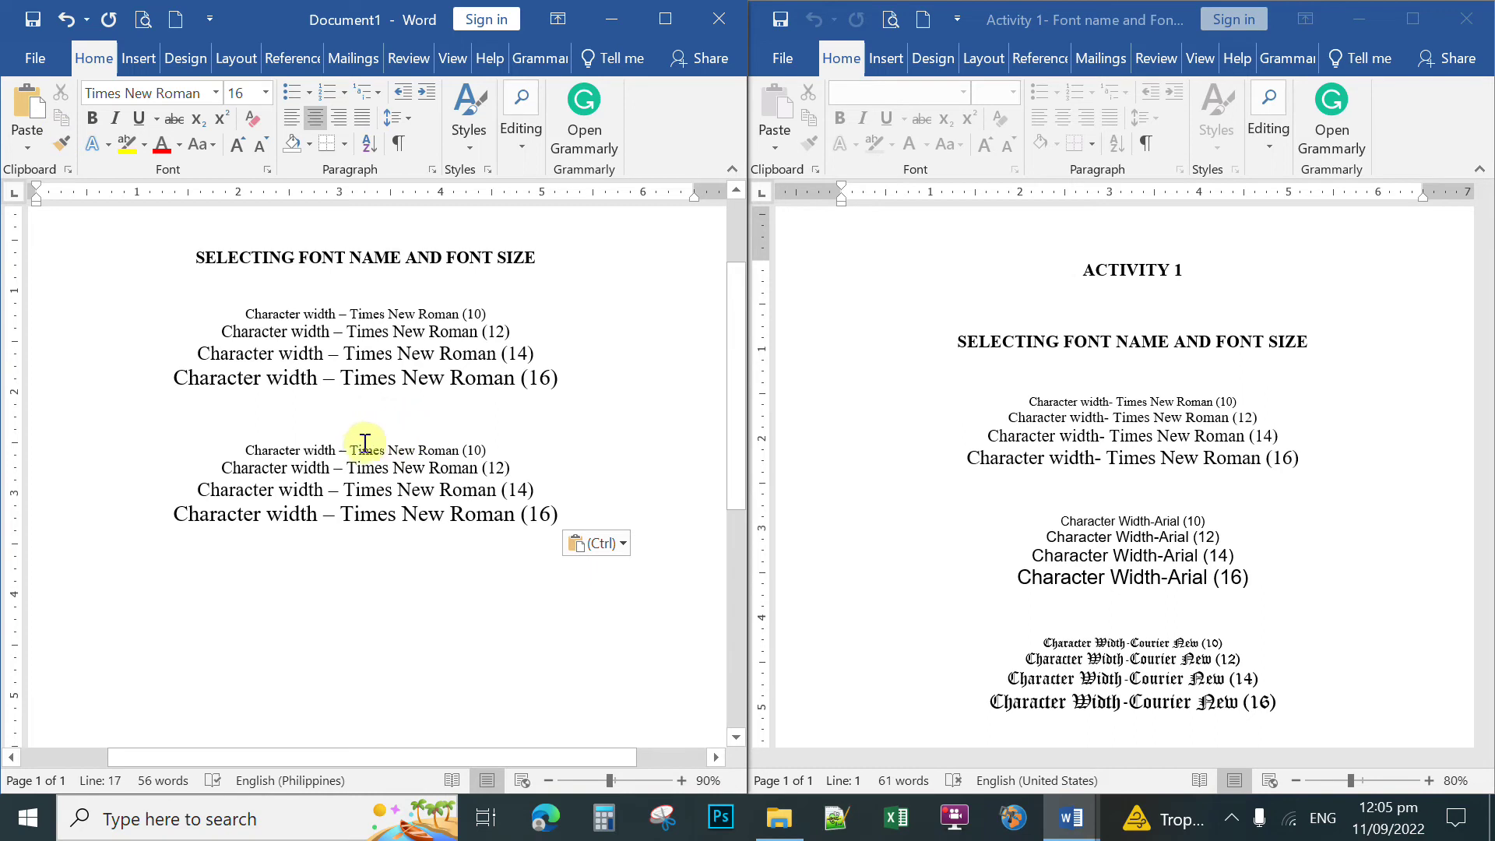
Replace "Times New Roman" with "Arial" in the pasted group's size 10 line
{"action": "left_click_drag", "start_coordinate": [350, 449], "coordinate": [460, 449]}
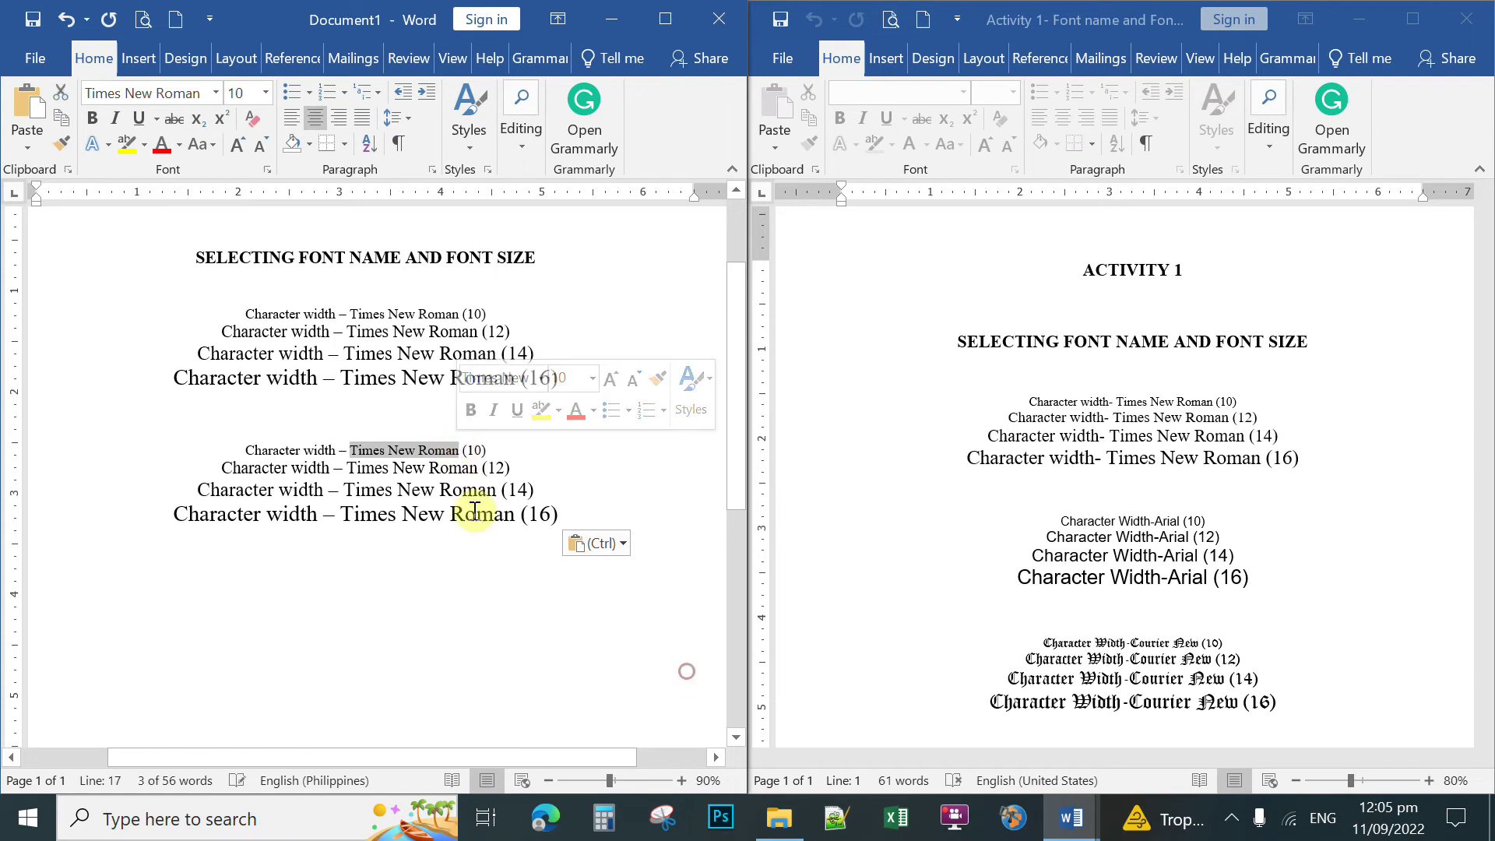
{"action": "key", "text": "Delete"}
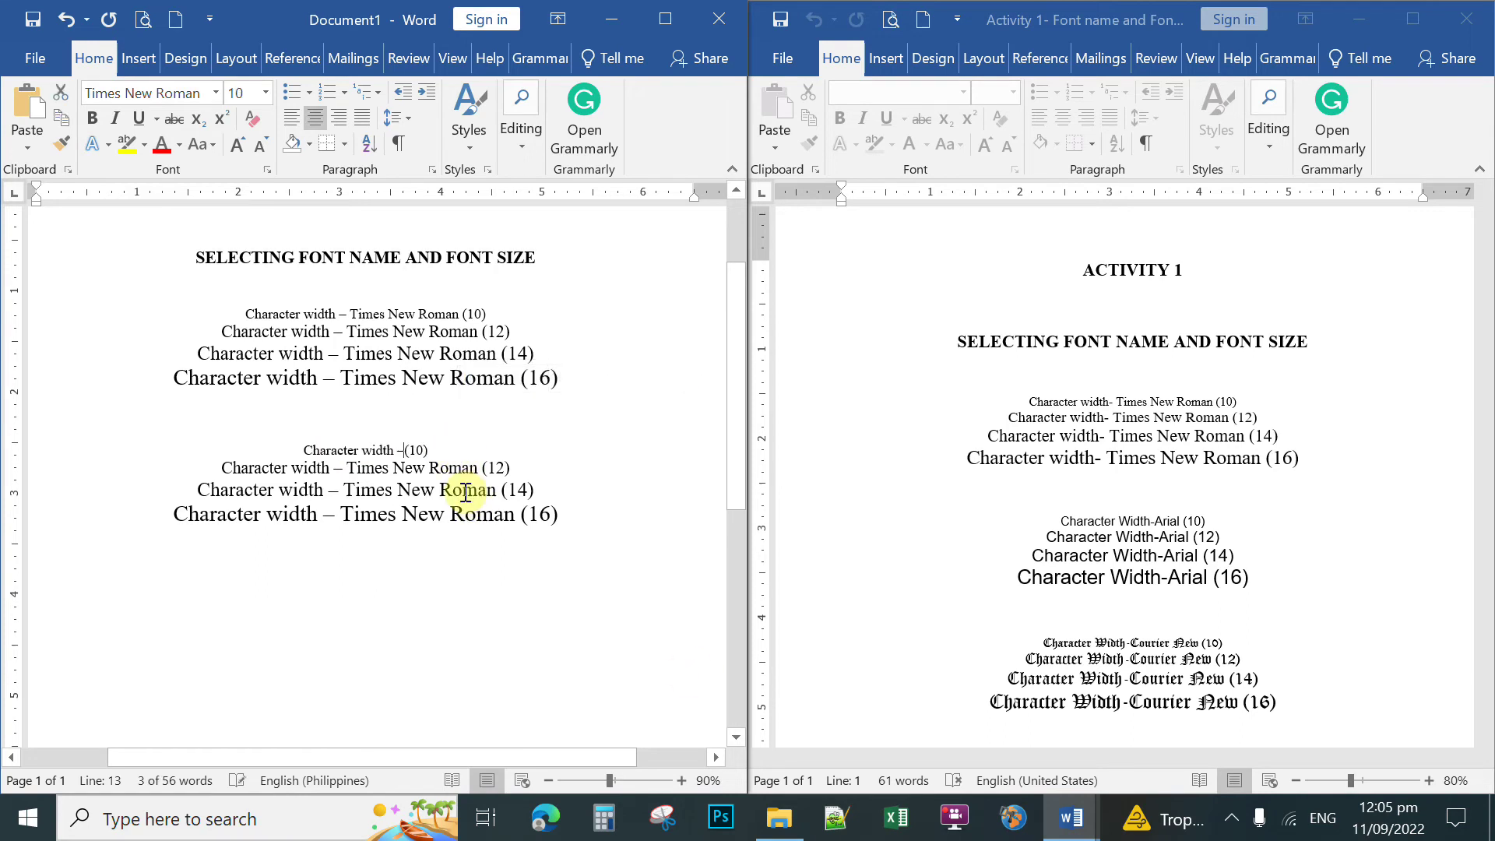
{"action": "type", "text": "Arial"}
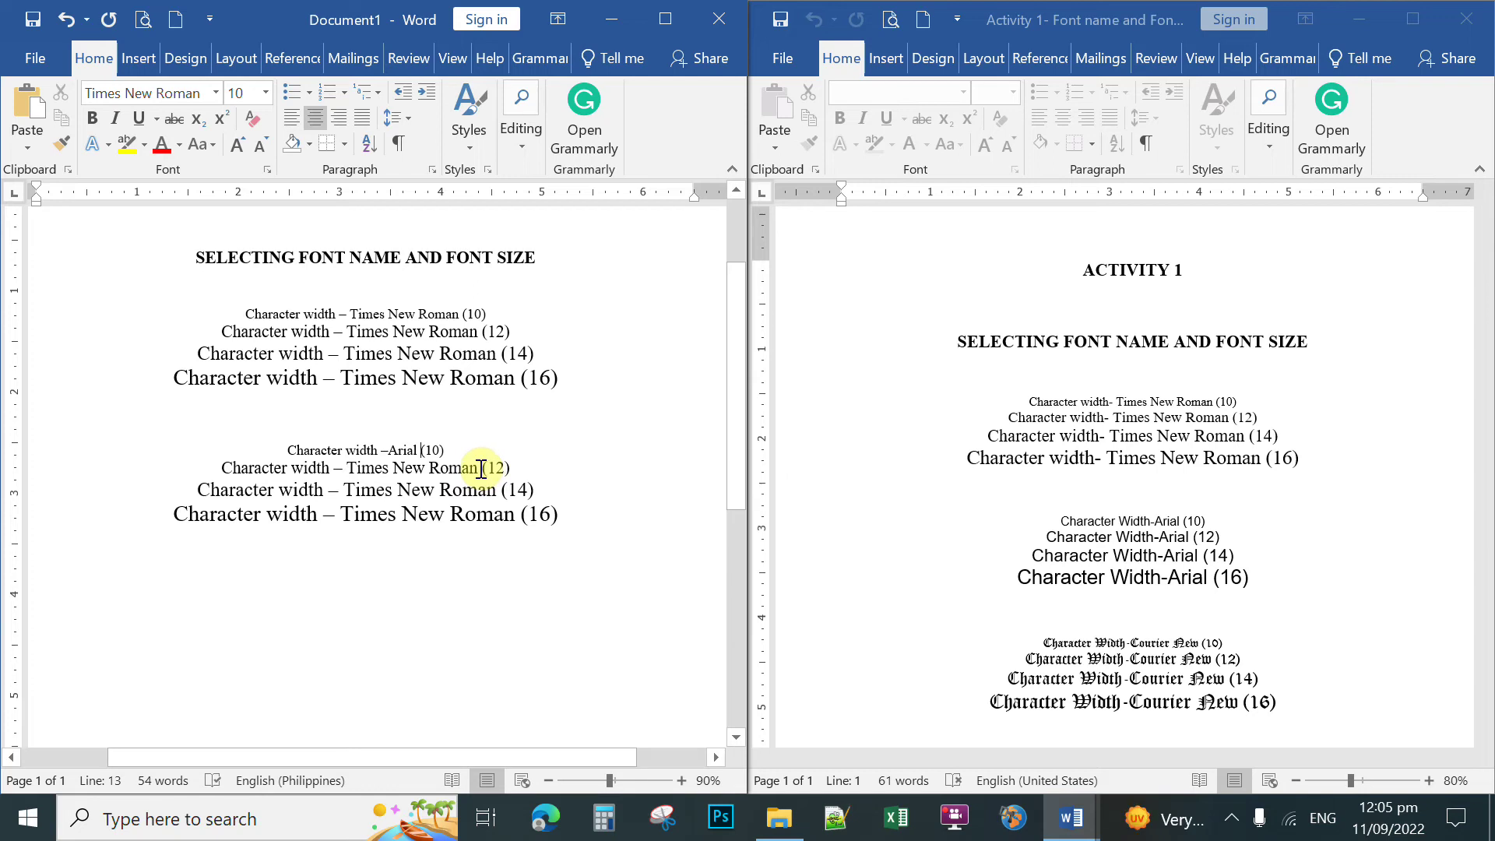
Replace "Times New Roman" with "Arial" in the second group's size 12 line
{"action": "left_click", "coordinate": [482, 468]}
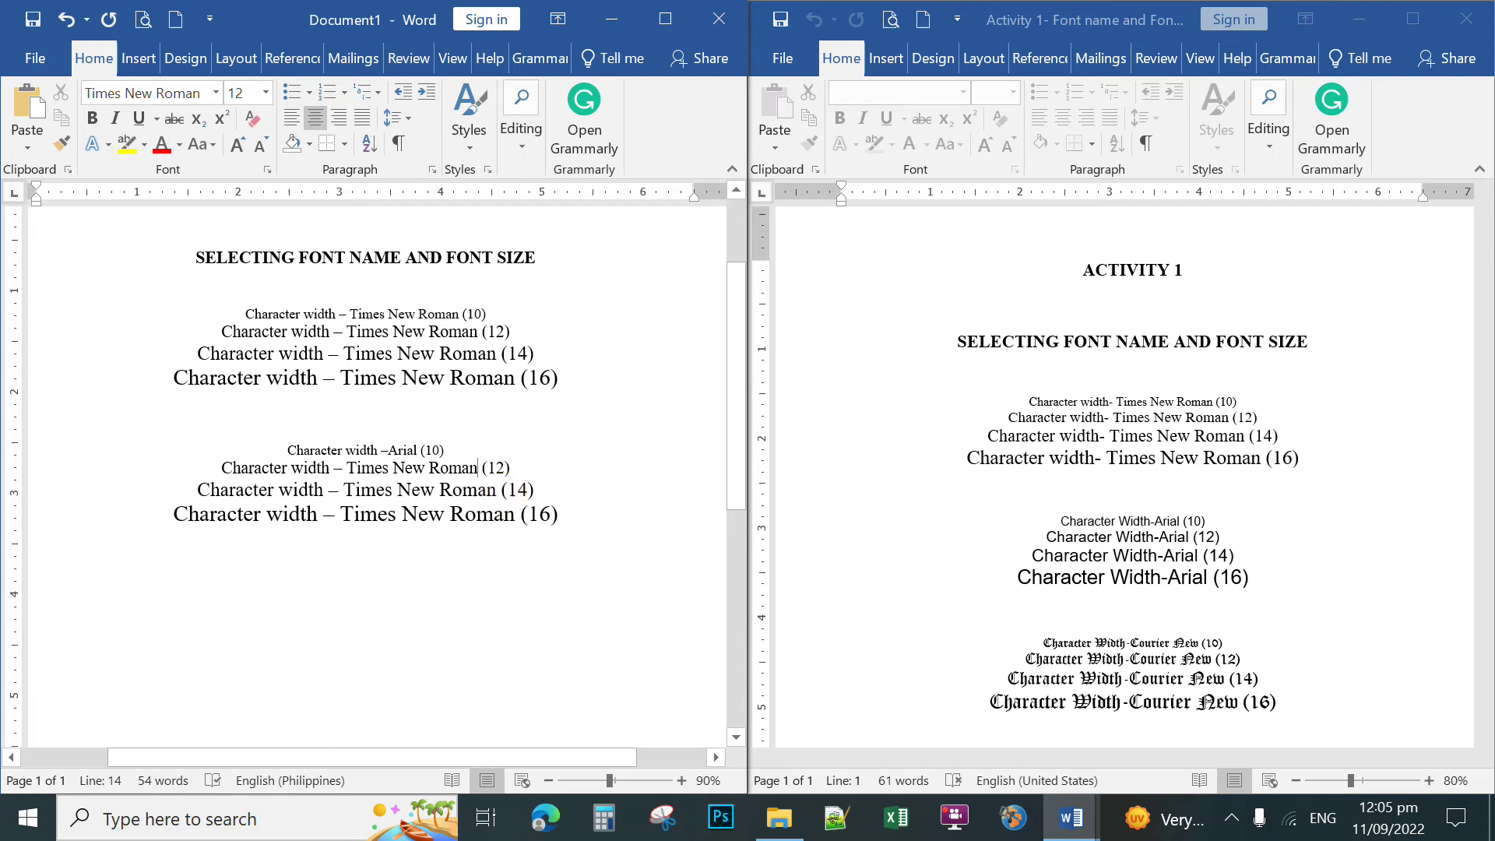
{"action": "key", "text": "BackSpace"}
{"action": "key", "text": "BackSpace"}
{"action": "key", "text": "BackSpace"}
{"action": "key", "text": "BackSpace"}
{"action": "key", "text": "BackSpace"}
{"action": "key", "text": "BackSpace"}
{"action": "key", "text": "BackSpace"}
{"action": "key", "text": "BackSpace"}
{"action": "key", "text": "BackSpace"}
{"action": "key", "text": "BackSpace"}
{"action": "key", "text": "BackSpace"}
{"action": "key", "text": "BackSpace"}
{"action": "key", "text": "BackSpace"}
{"action": "key", "text": "BackSpace"}
{"action": "key", "text": "BackSpace"}
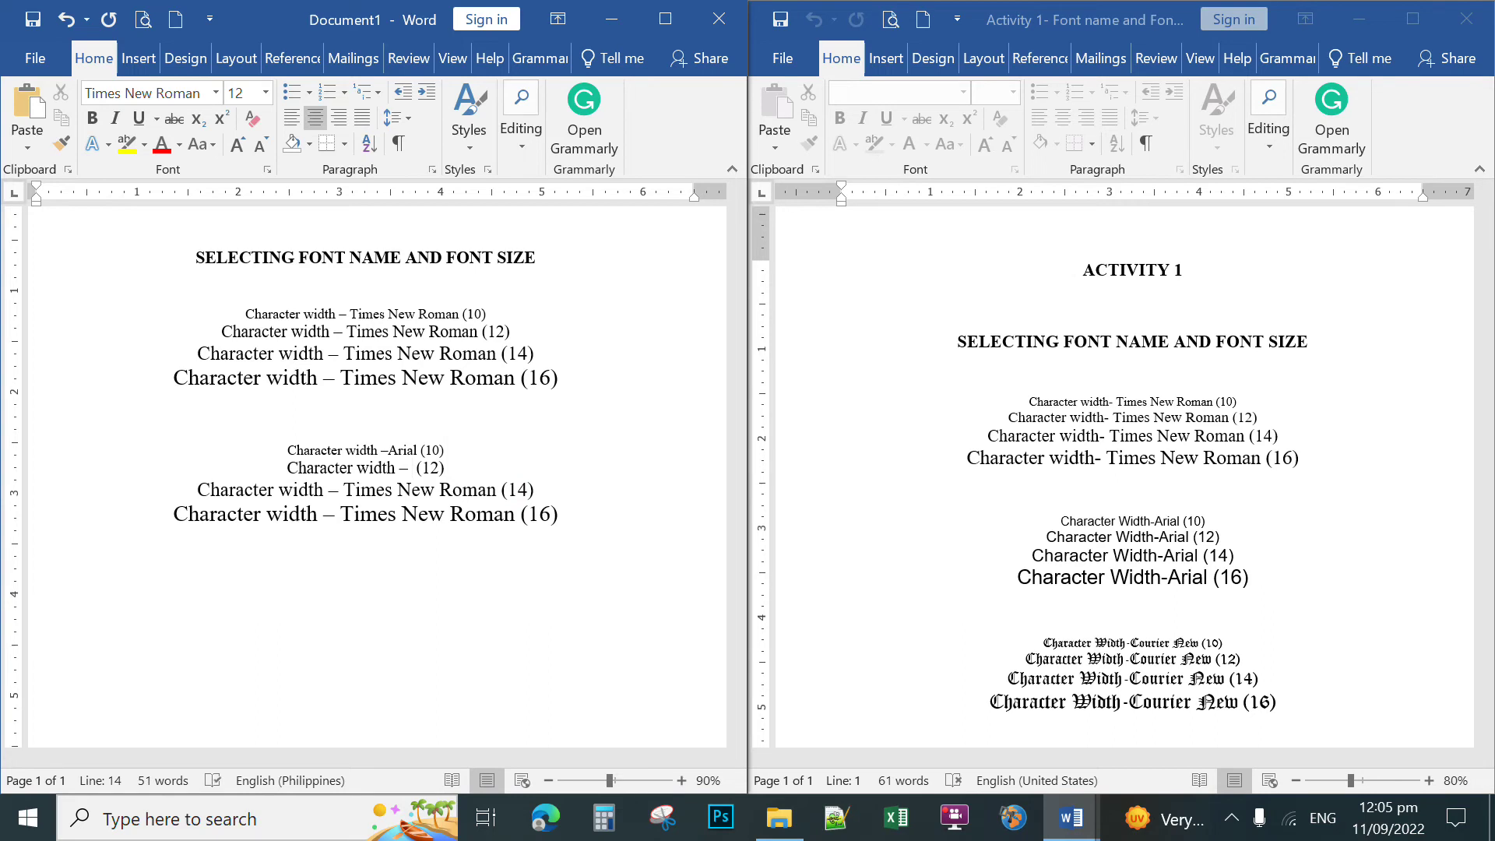
{"action": "type", "text": "Arial"}
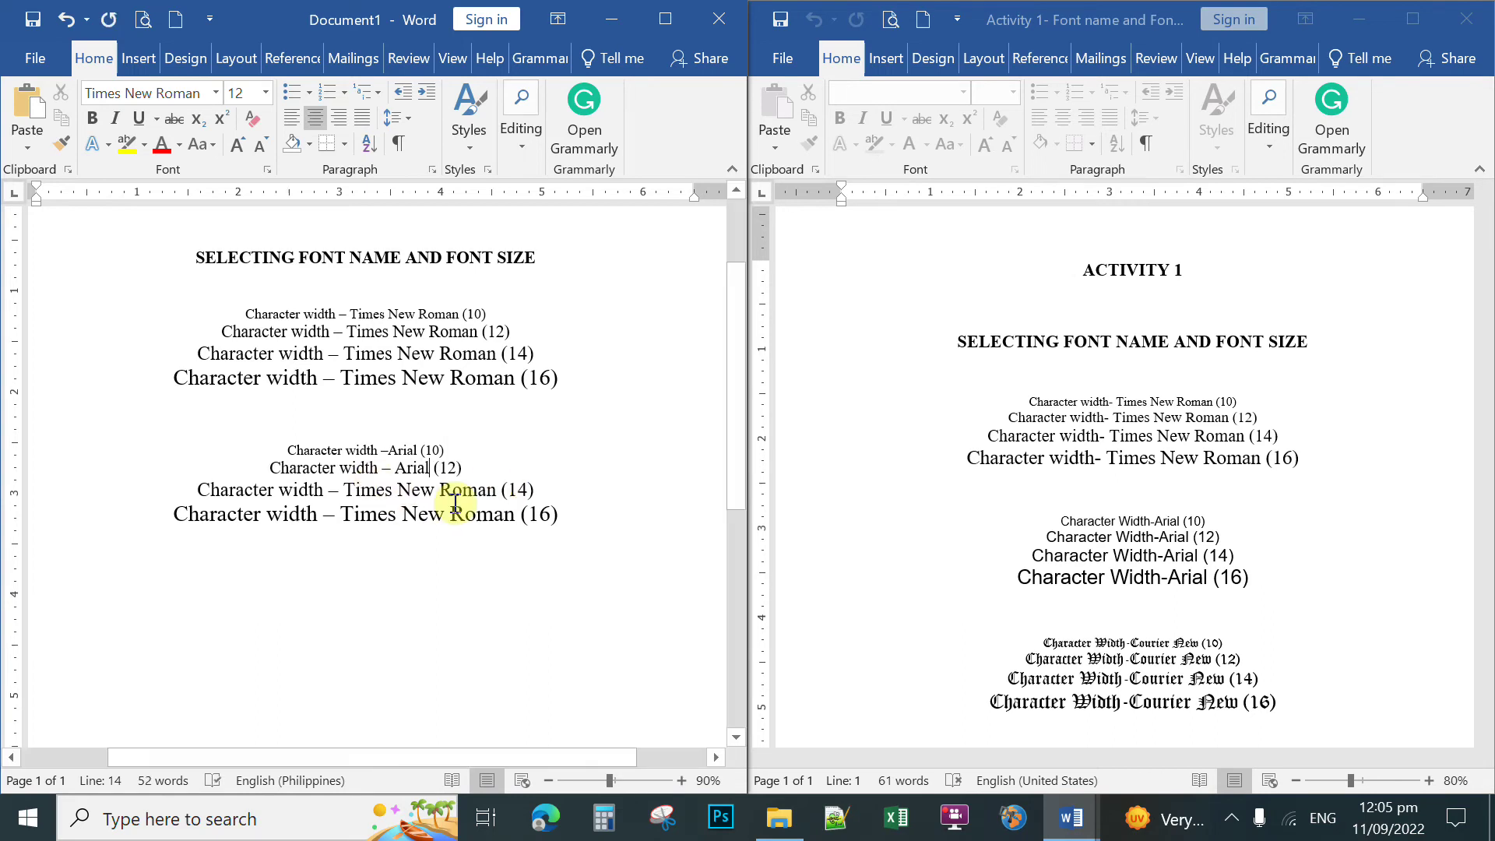
Replace "Times New Roman" with "Arial" in the second group's size 14 and size 16 lines
{"action": "left_click_drag", "start_coordinate": [500, 489], "coordinate": [377, 489]}
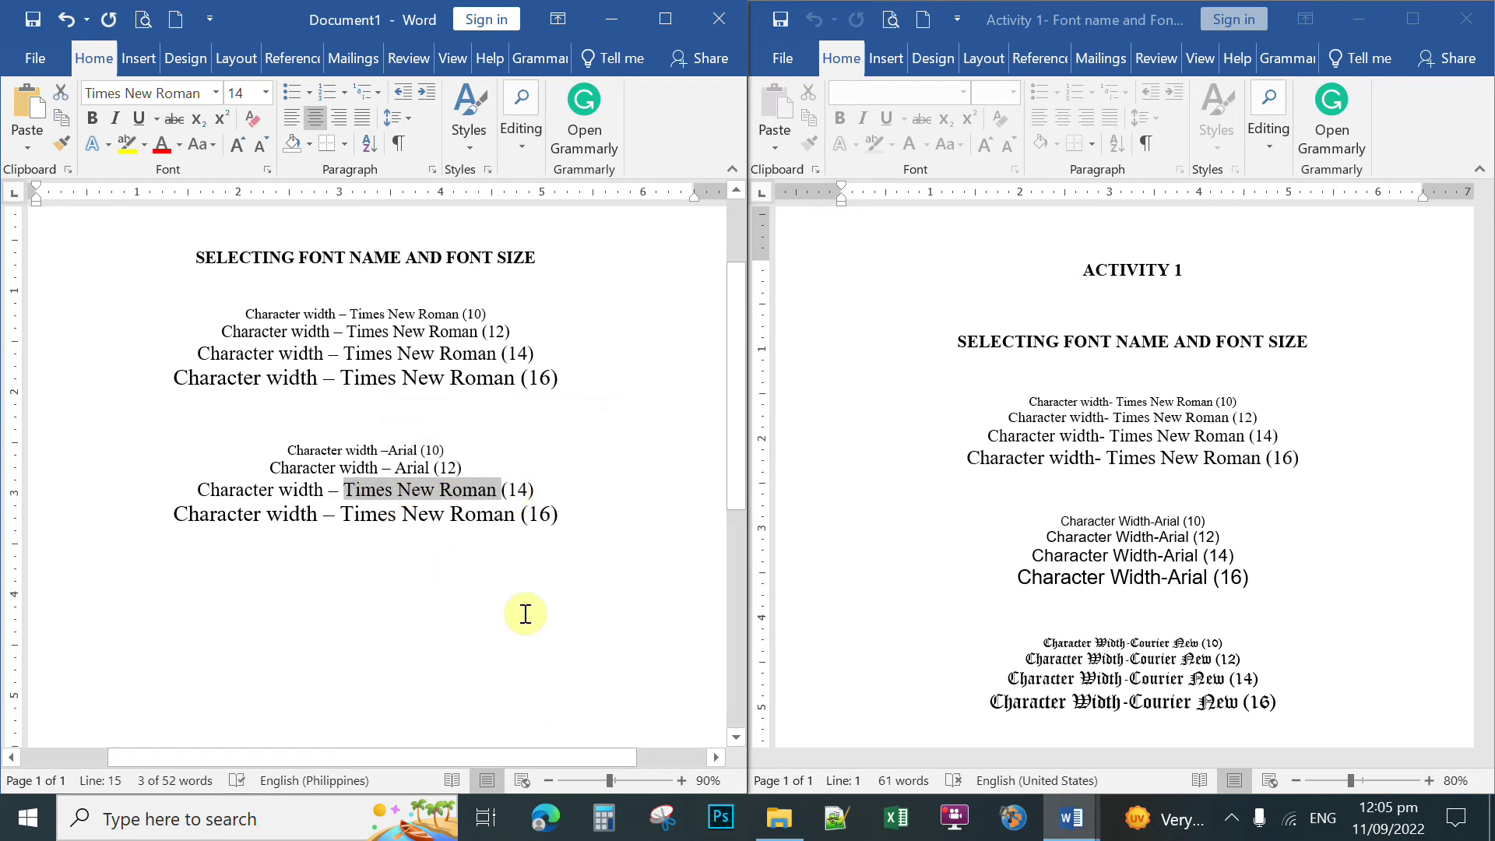
{"action": "type", "text": "Arial"}
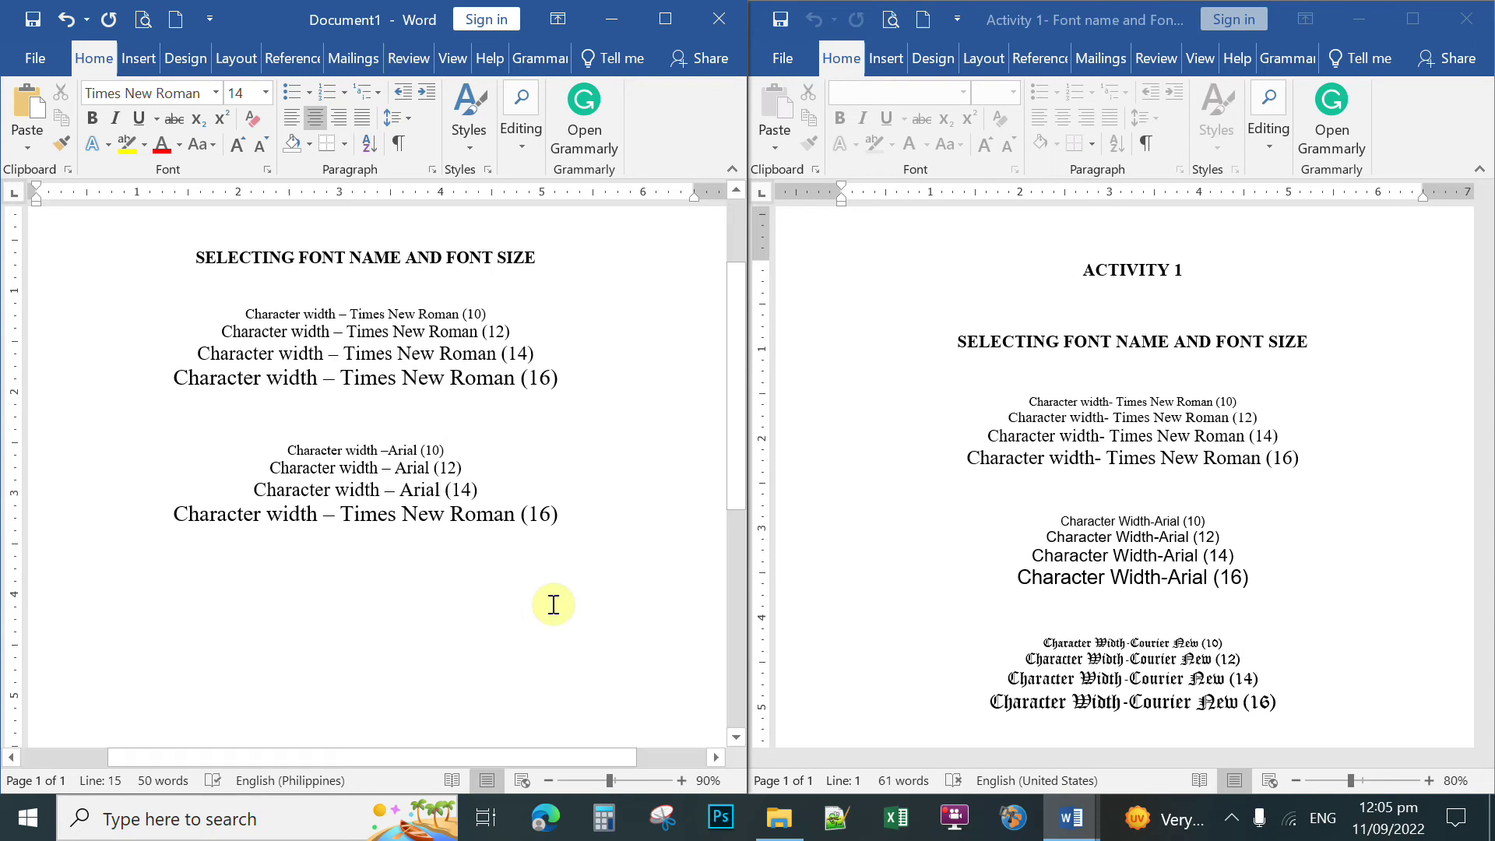
{"action": "left_click_drag", "start_coordinate": [520, 514], "coordinate": [341, 517]}
{"action": "type", "text": "Arial"}
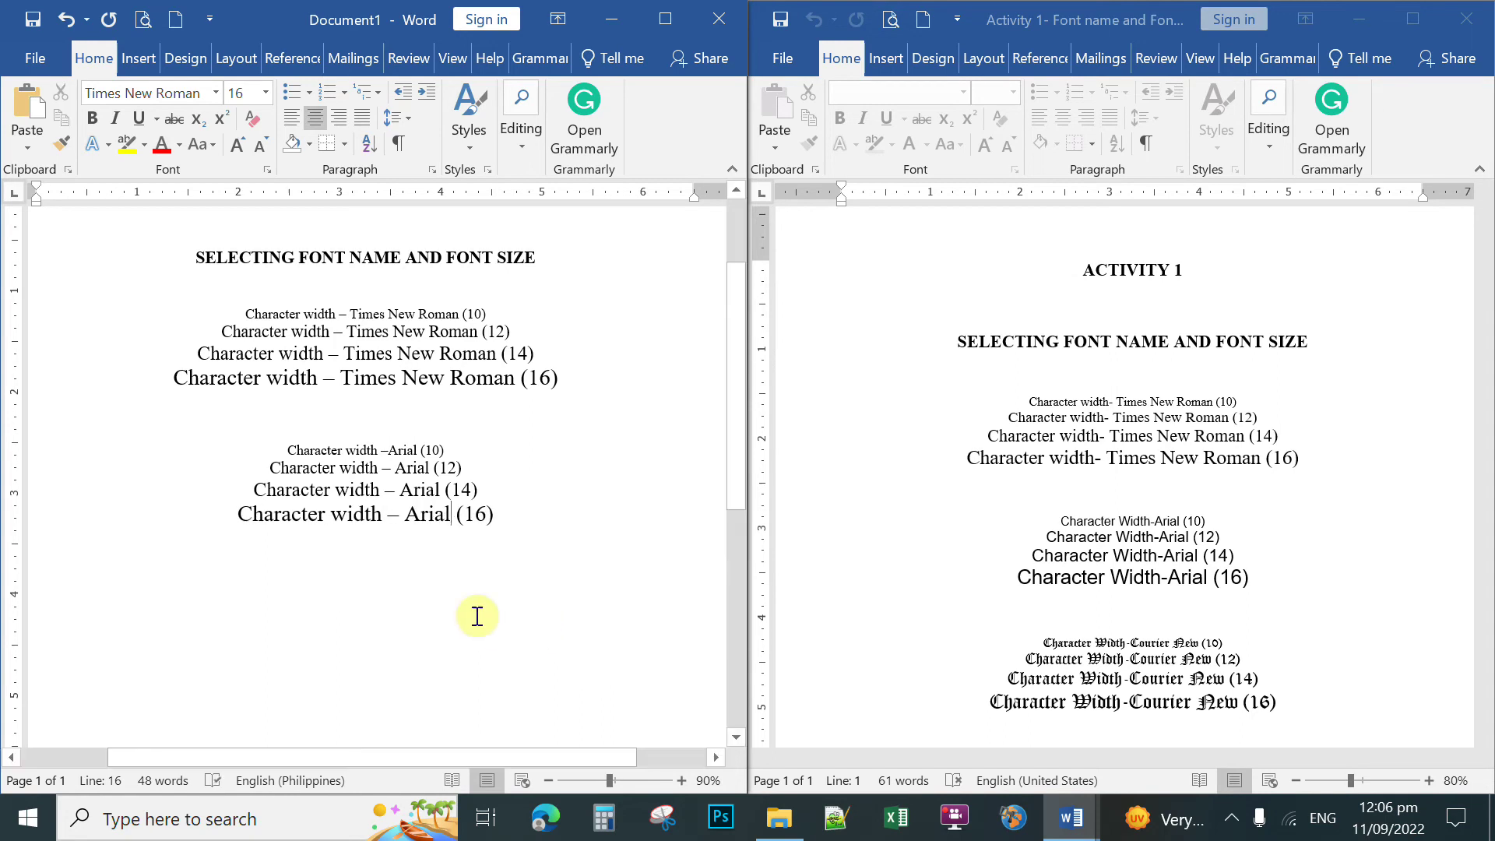
Copy the four Arial lines and paste them as a third group, leaving two blank lines between the groups
{"action": "scroll", "coordinate": [444, 545], "scroll_direction": "down", "scroll_amount": 3}
{"action": "scroll", "coordinate": [444, 537], "scroll_direction": "up", "scroll_amount": 3}
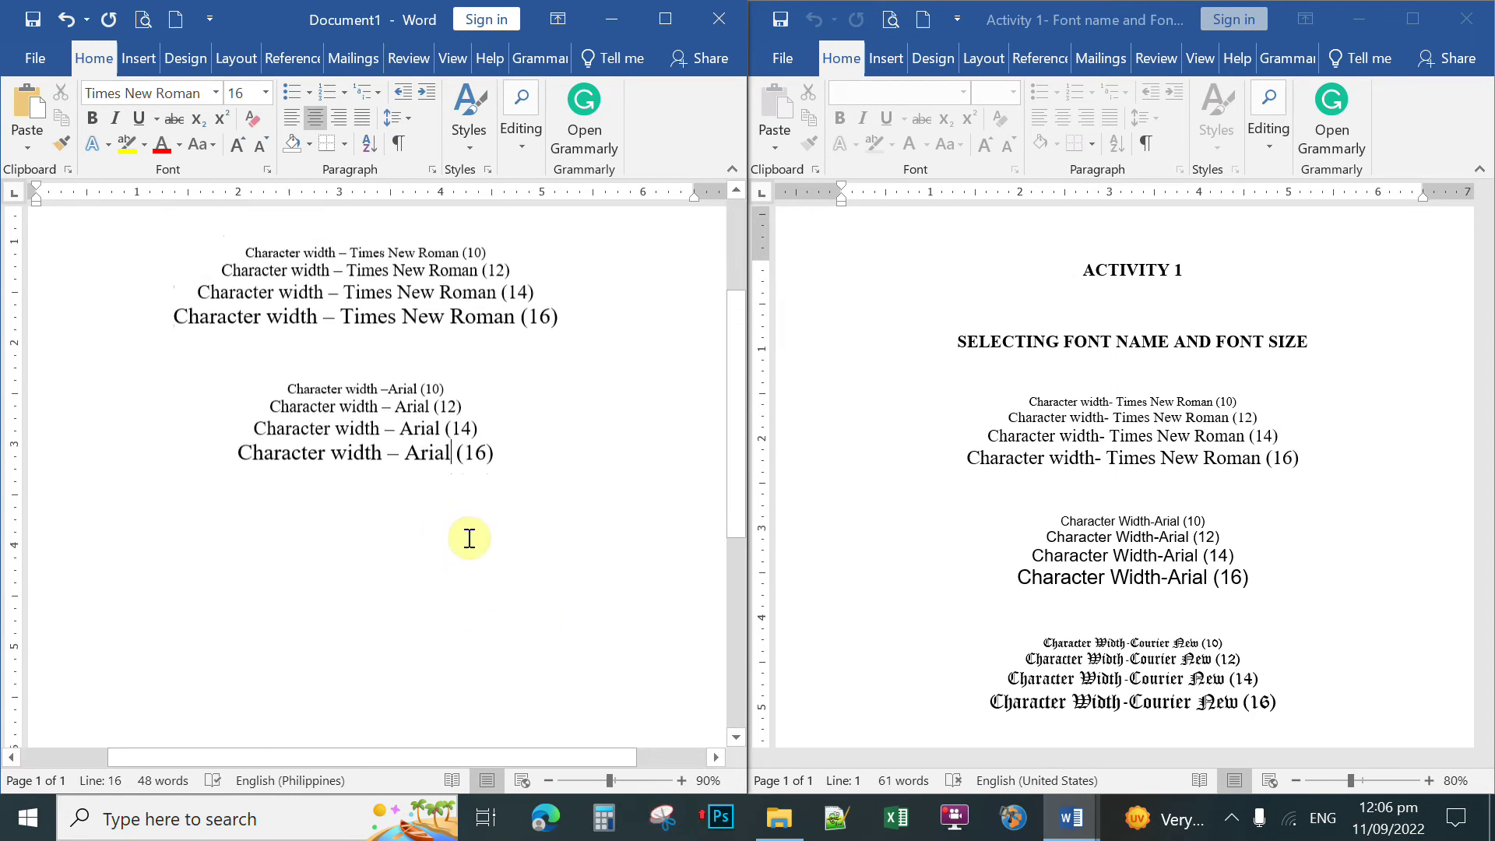
{"action": "scroll", "coordinate": [469, 525], "scroll_direction": "down", "scroll_amount": 2}
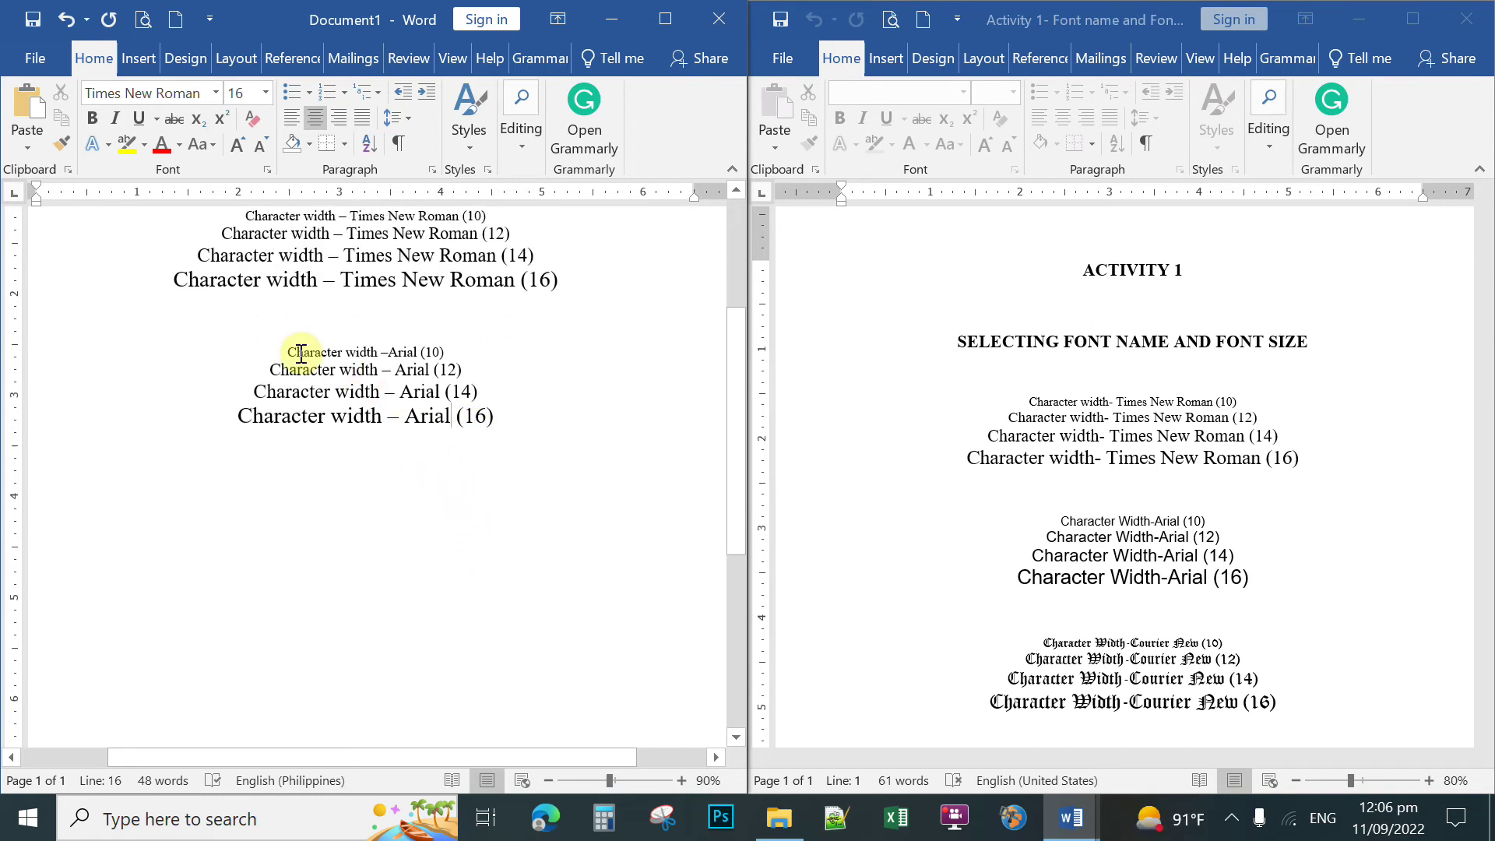
{"action": "left_click_drag", "start_coordinate": [289, 353], "coordinate": [505, 421]}
{"action": "key", "text": "ctrl+c"}
{"action": "left_click_drag", "start_coordinate": [740, 628], "coordinate": [741, 628]}
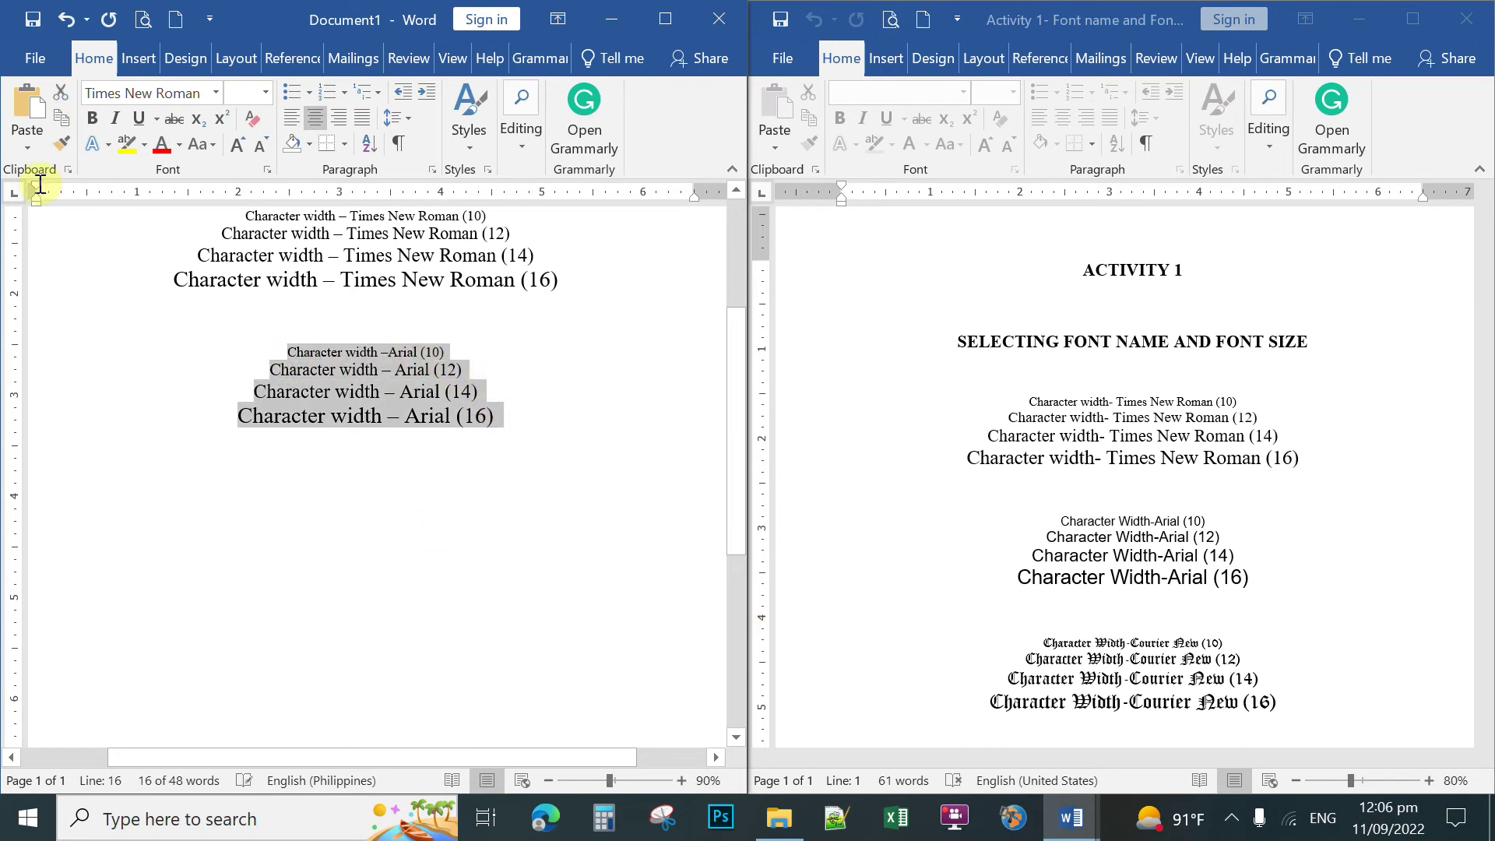
{"action": "left_click", "coordinate": [61, 120]}
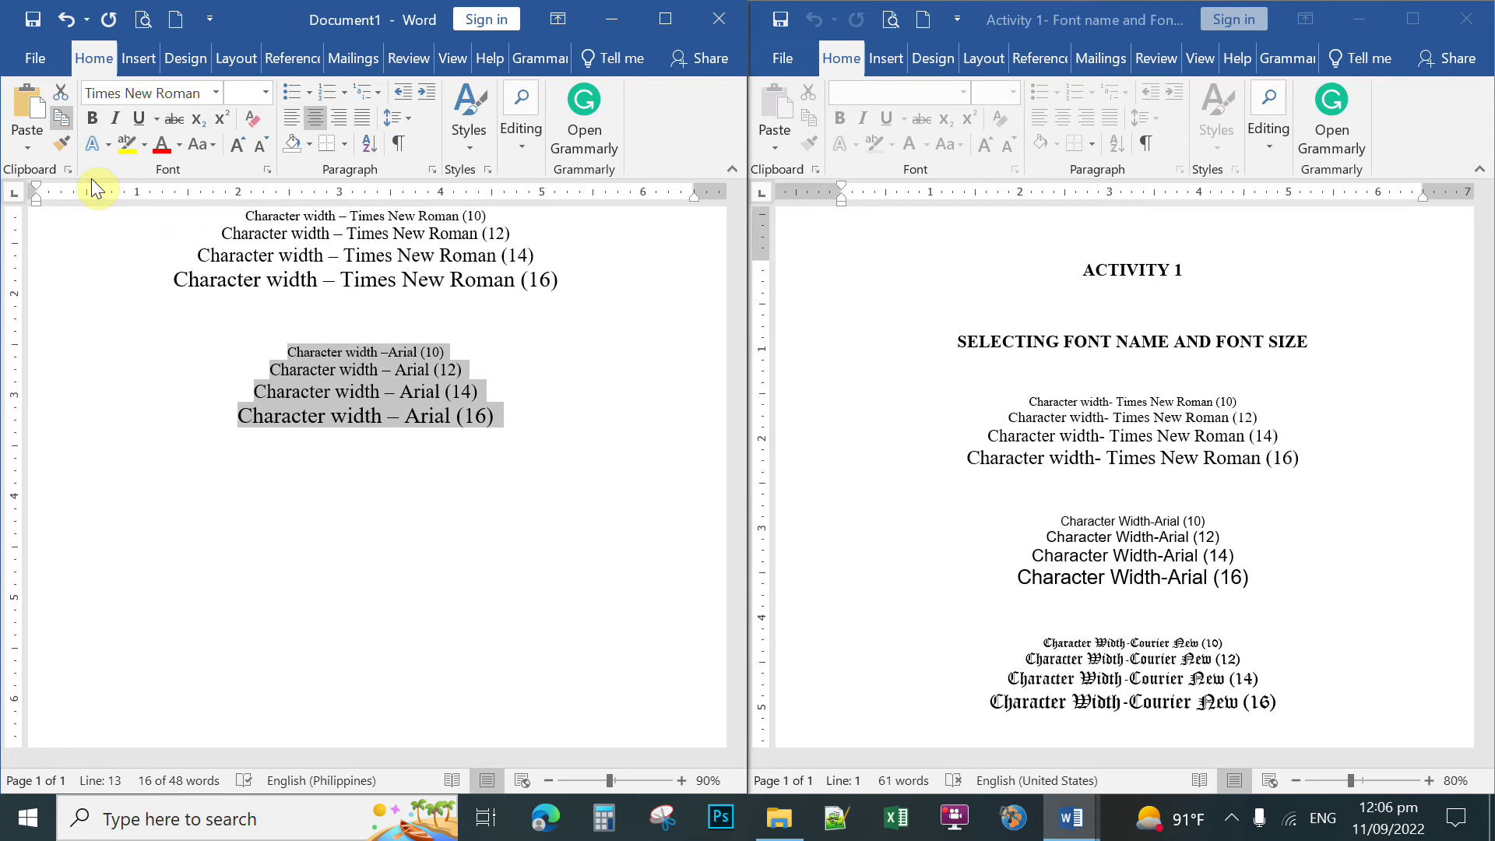
{"action": "left_click", "coordinate": [371, 477]}
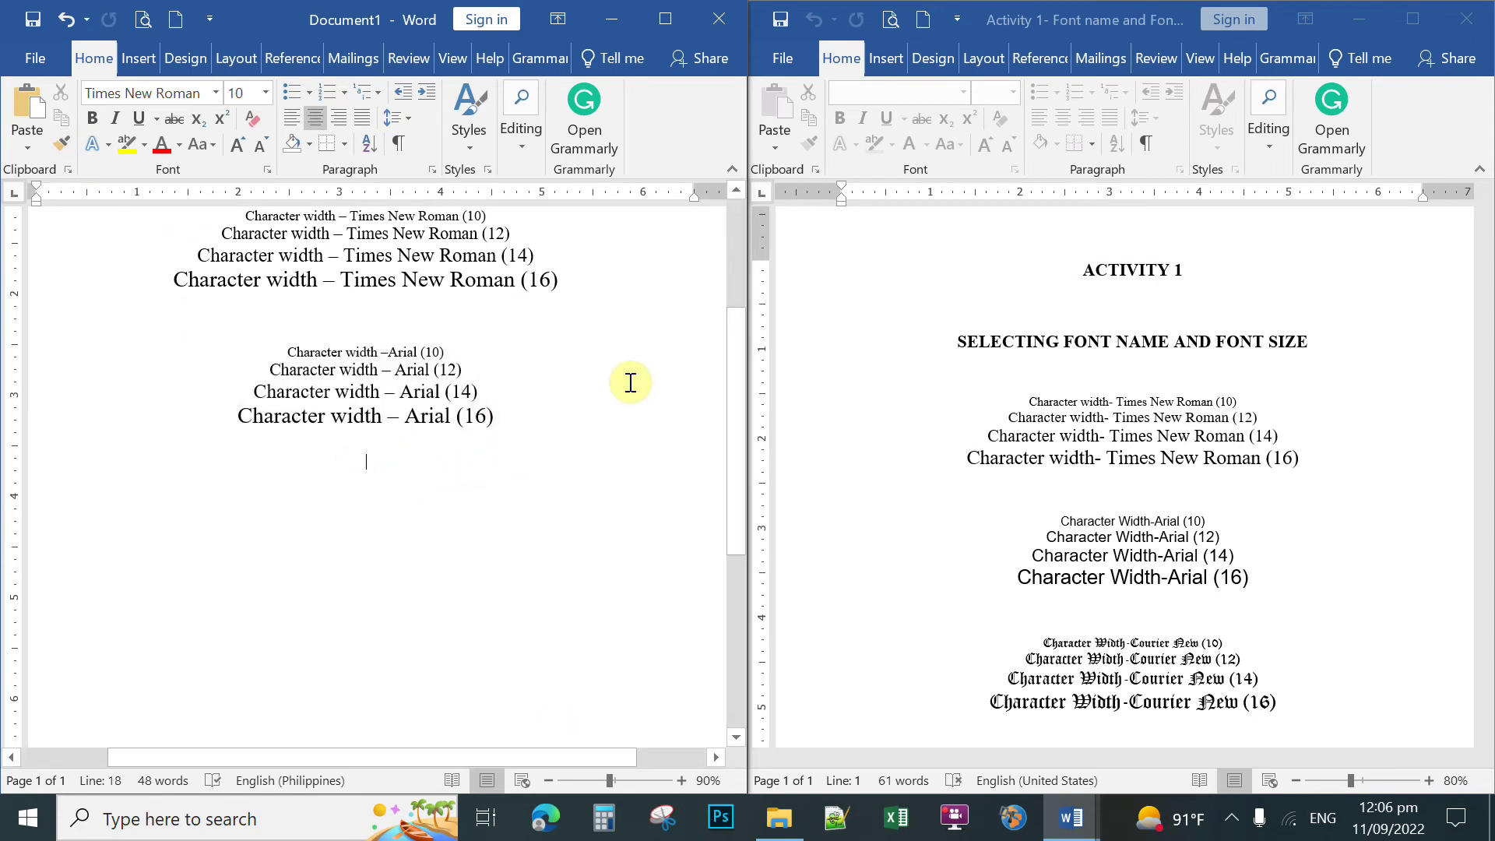
{"action": "key", "text": "Return"}
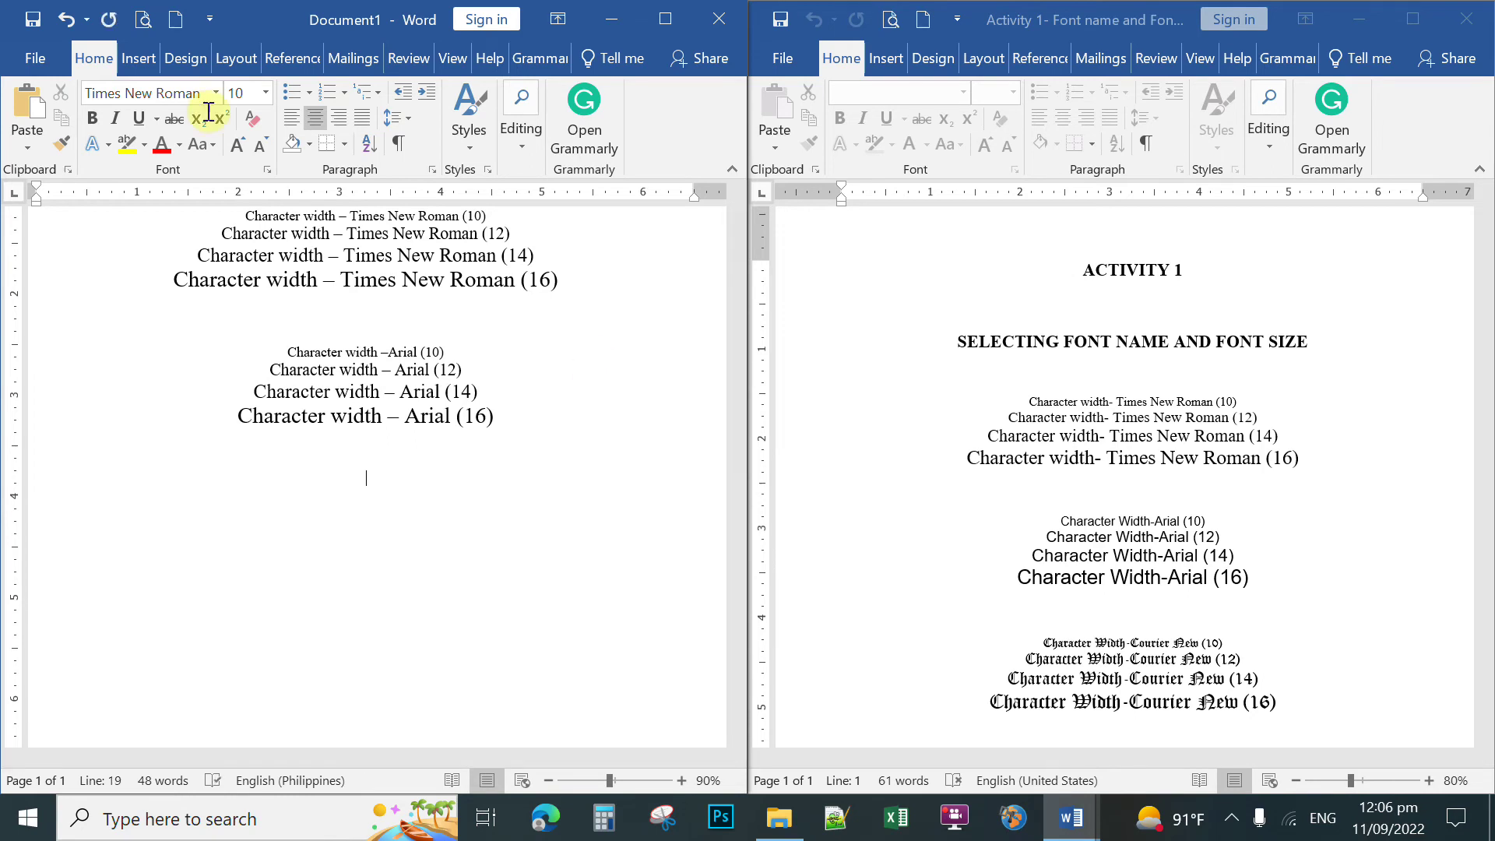
{"action": "left_click", "coordinate": [29, 106]}
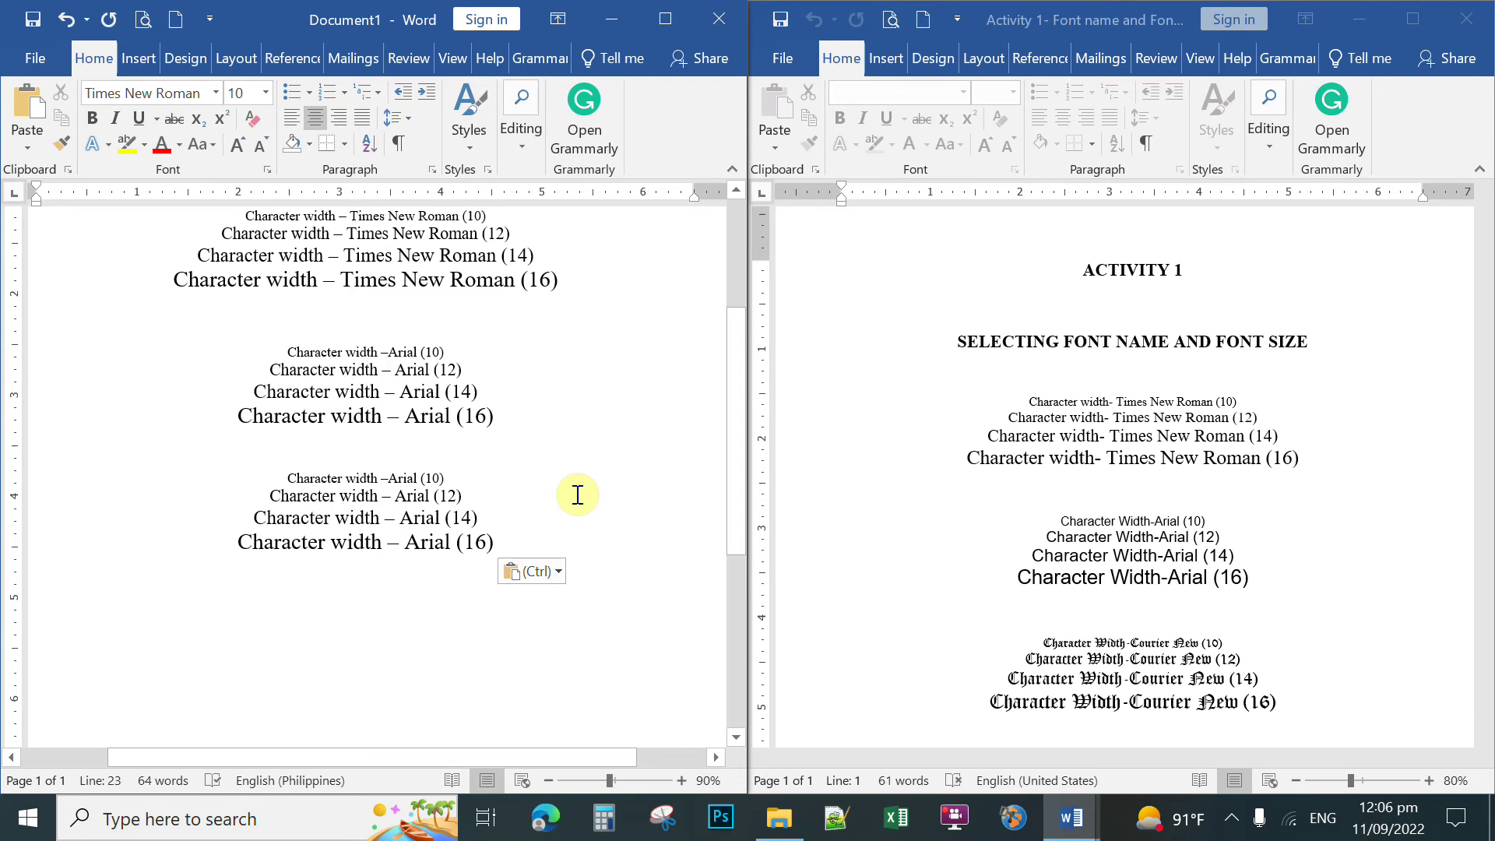
Replace "Arial" with "Old English" in the third group's size 10 line and add a space after the dash
{"action": "scroll", "coordinate": [601, 452], "scroll_direction": "down", "scroll_amount": 1}
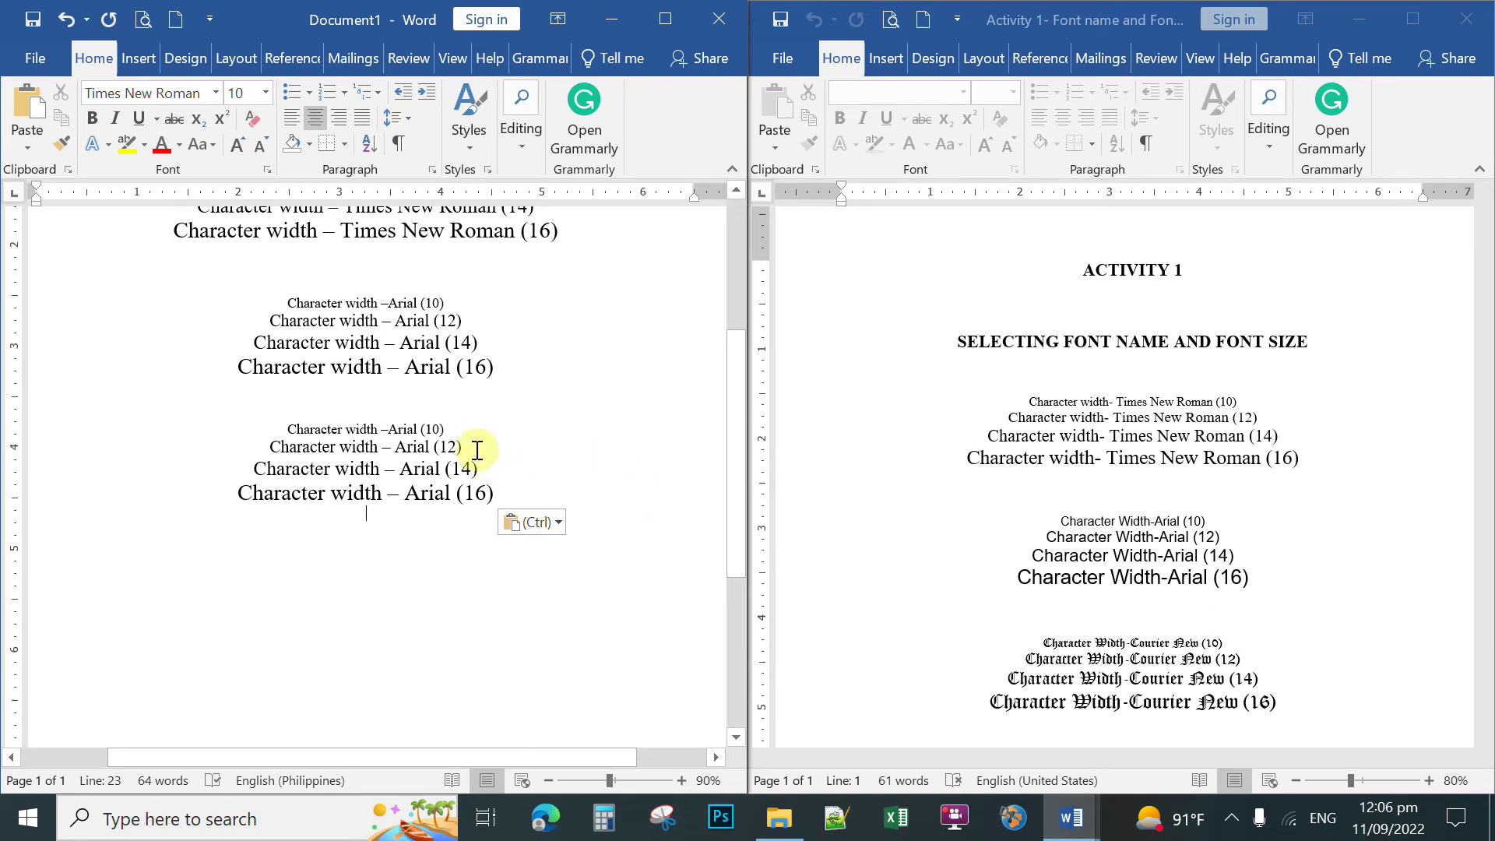
{"action": "double_click", "coordinate": [400, 429]}
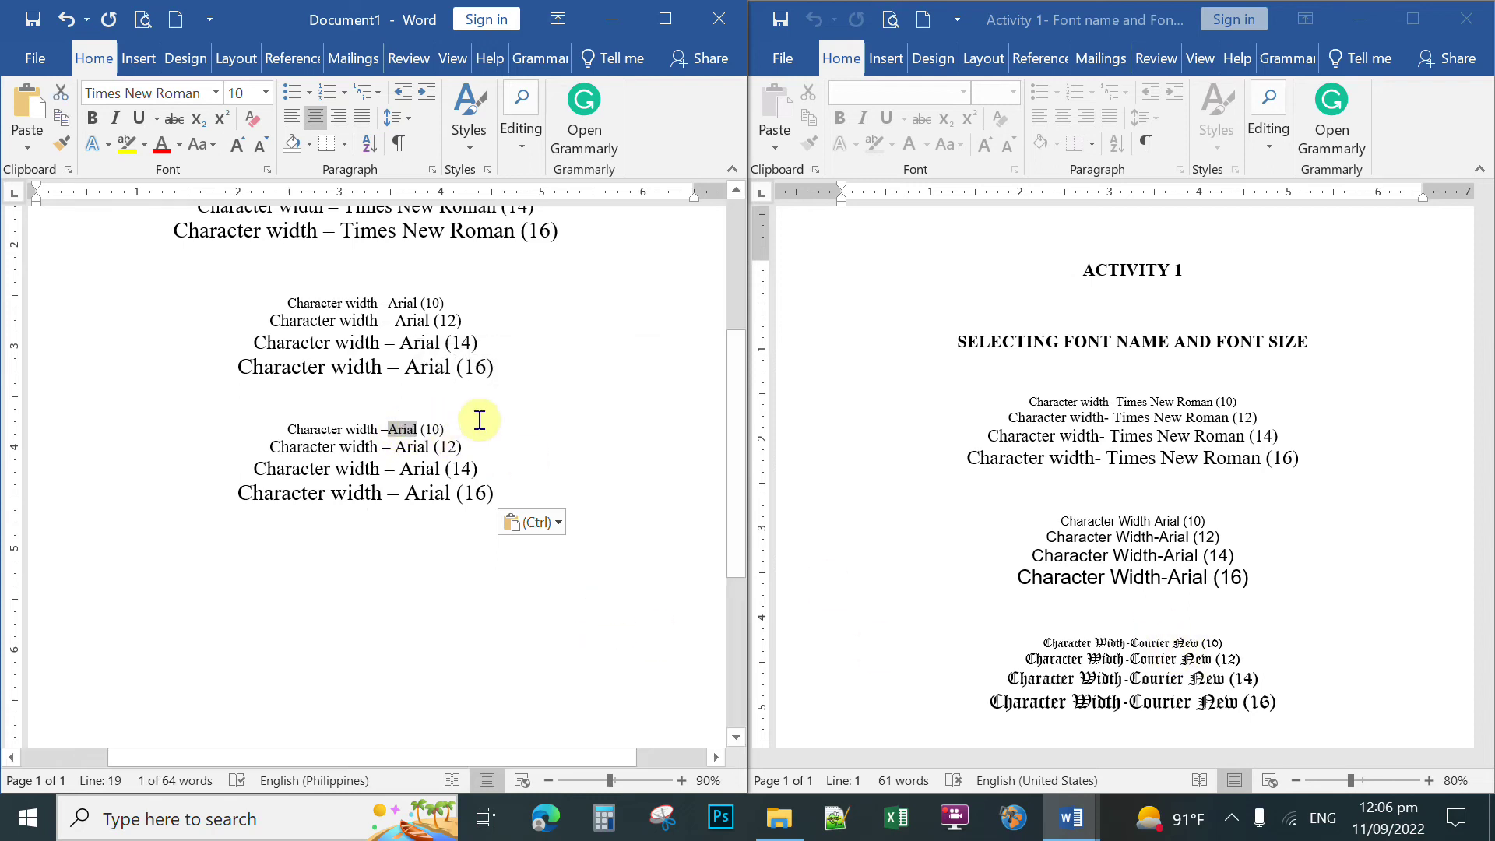
{"action": "type", "text": "Old"}
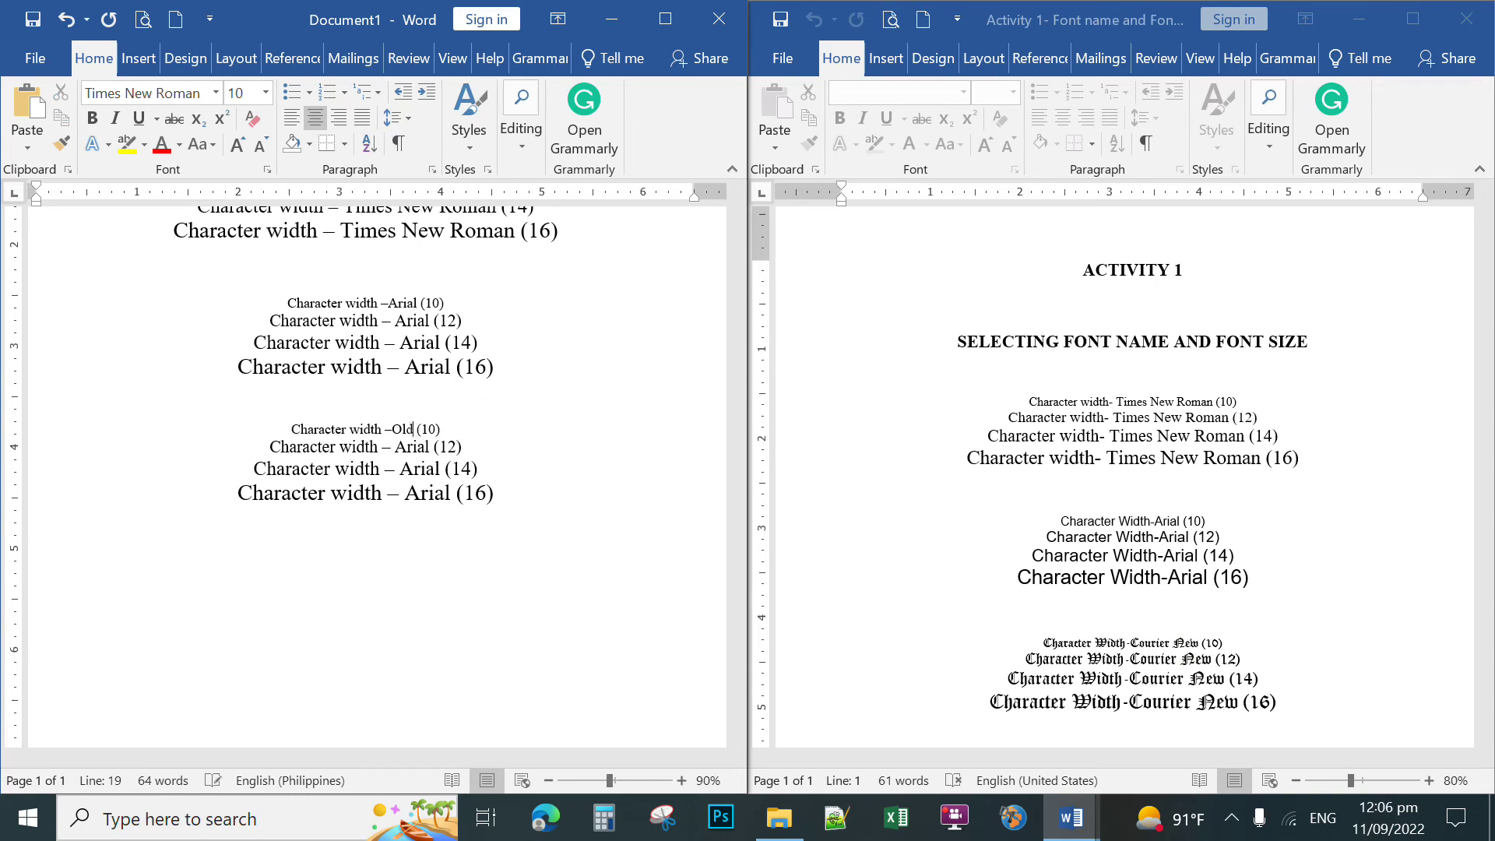
{"action": "type", "text": " Engli"}
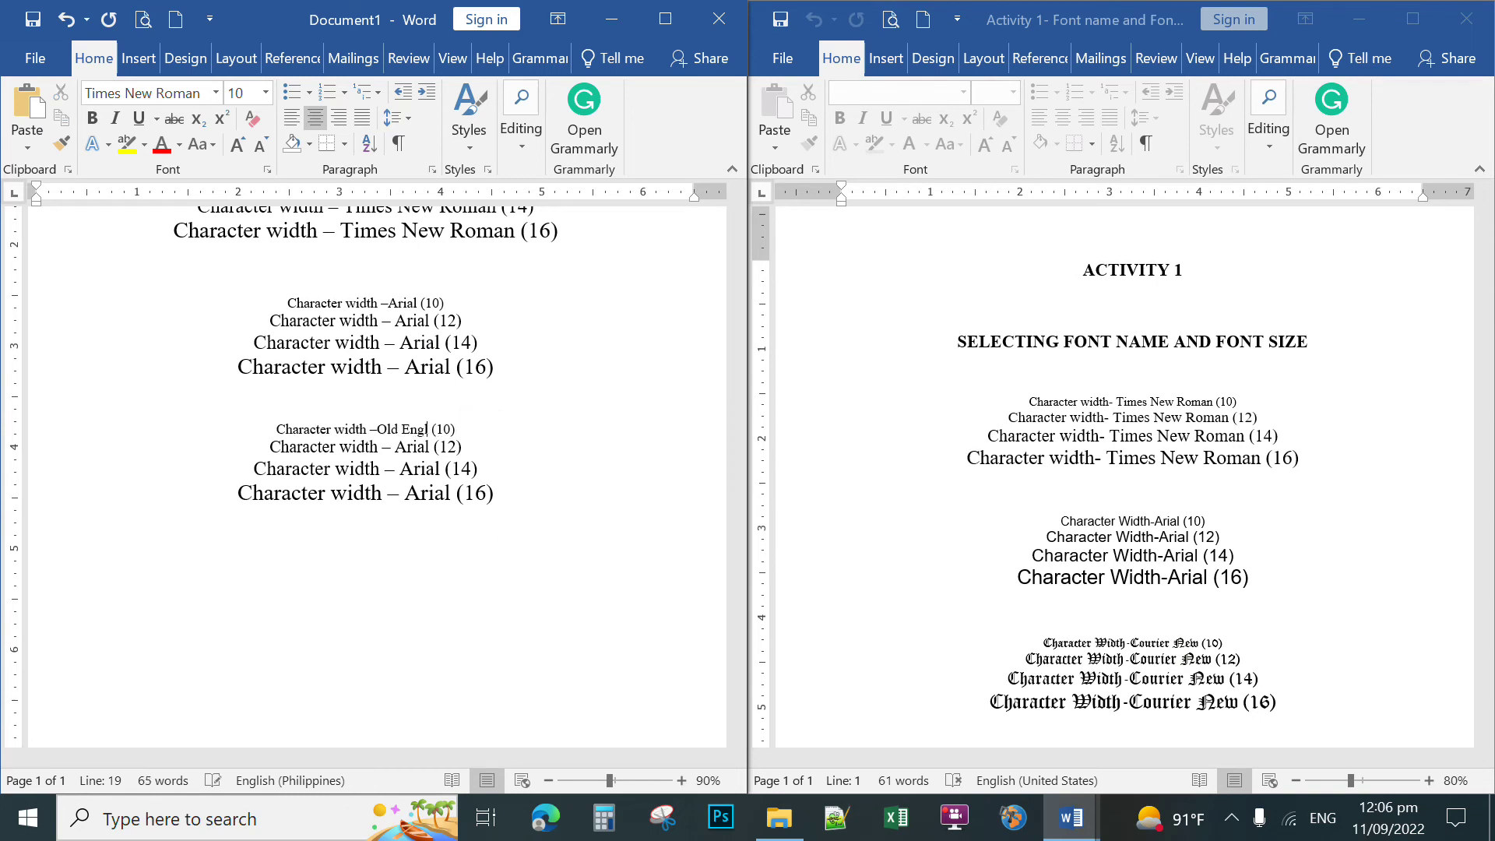
{"action": "type", "text": "sh"}
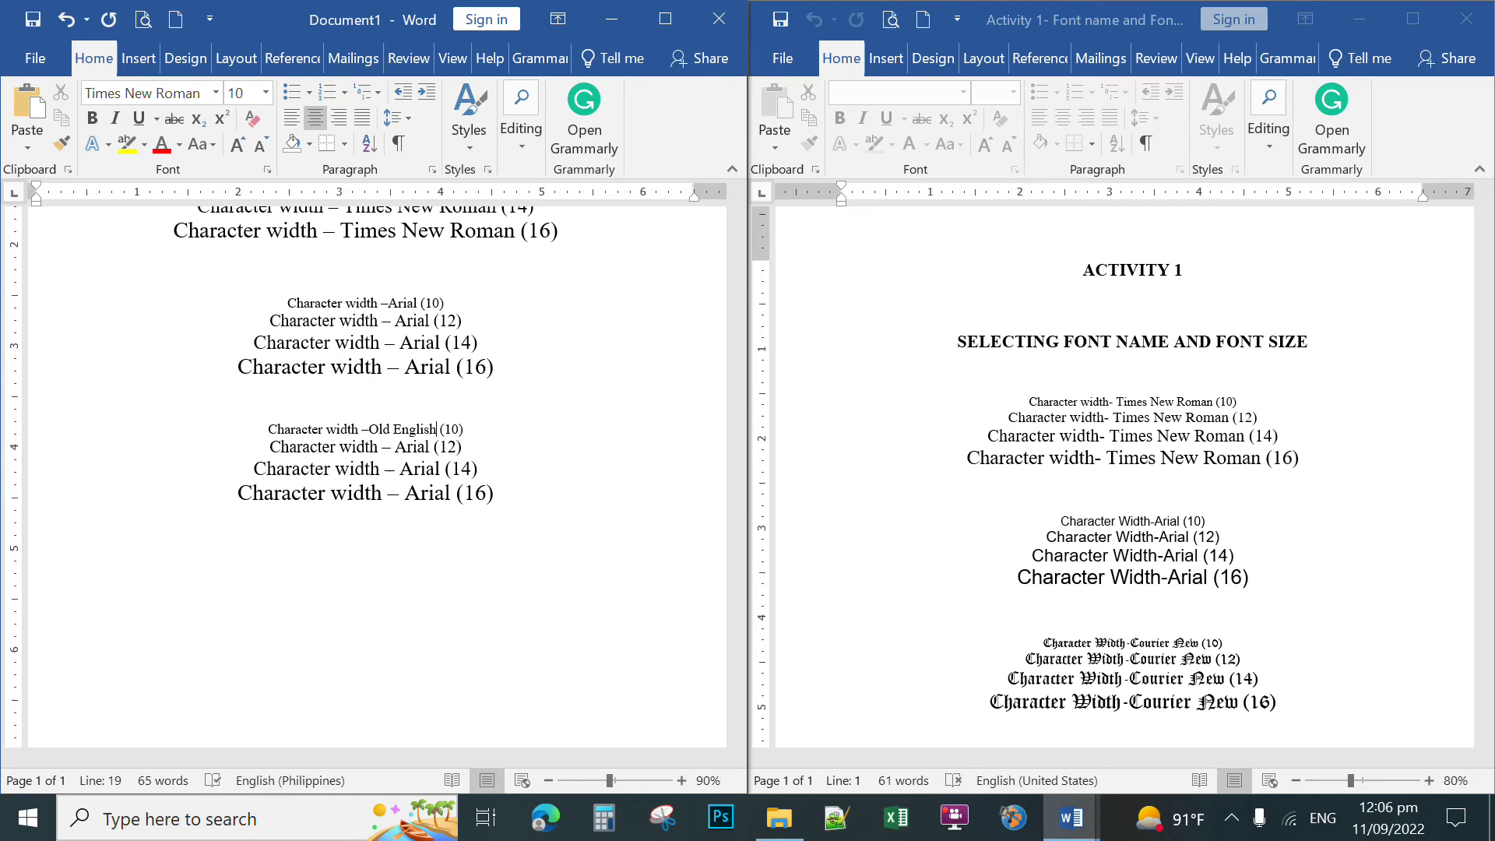
{"action": "left_click", "coordinate": [370, 429]}
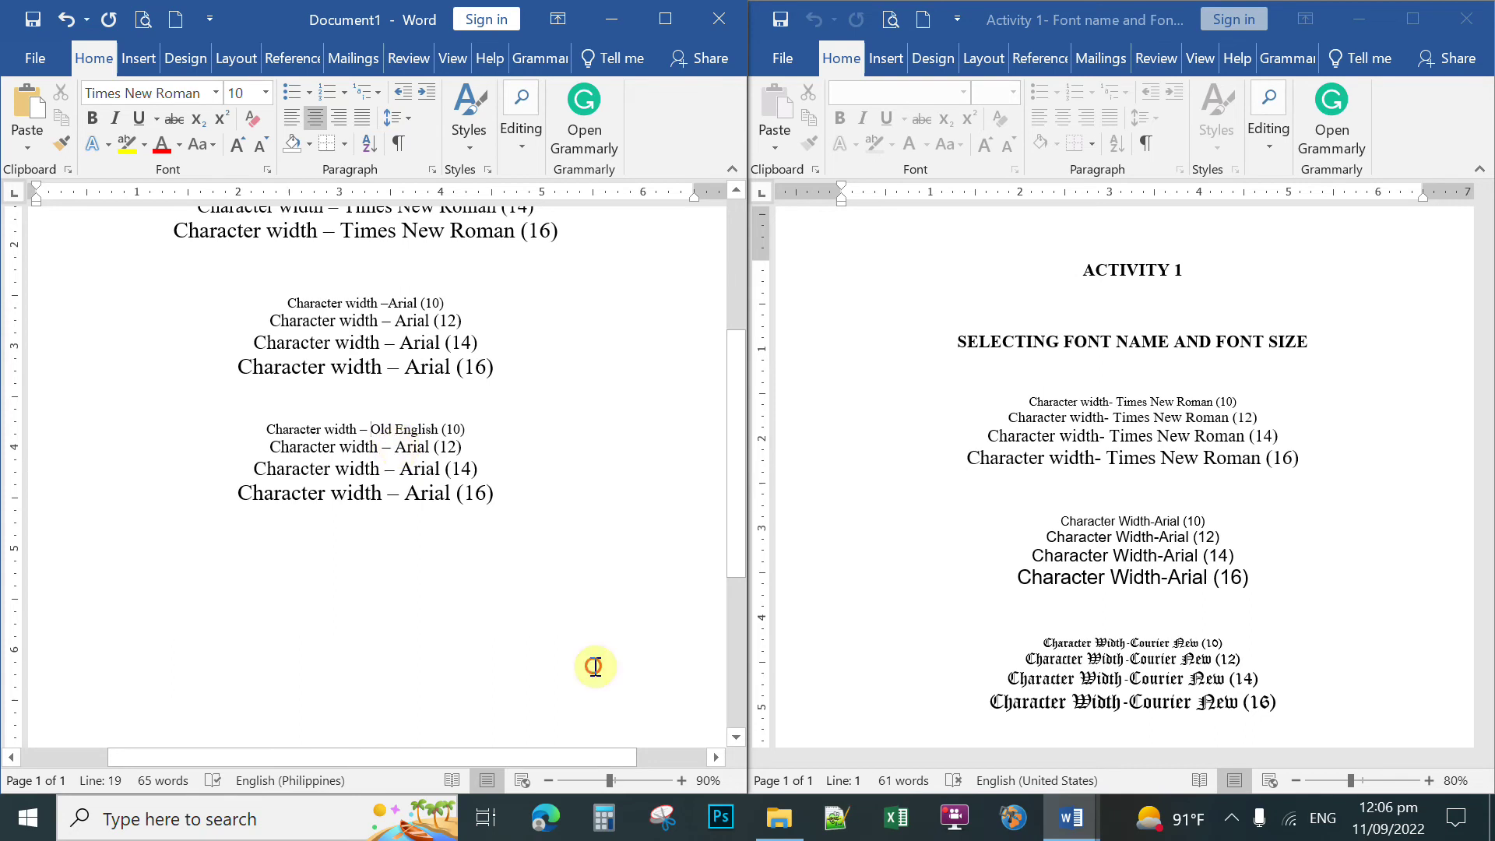
Replace "Arial" with "Old English" in the third group's size 12 and size 14 lines
{"action": "double_click", "coordinate": [410, 447]}
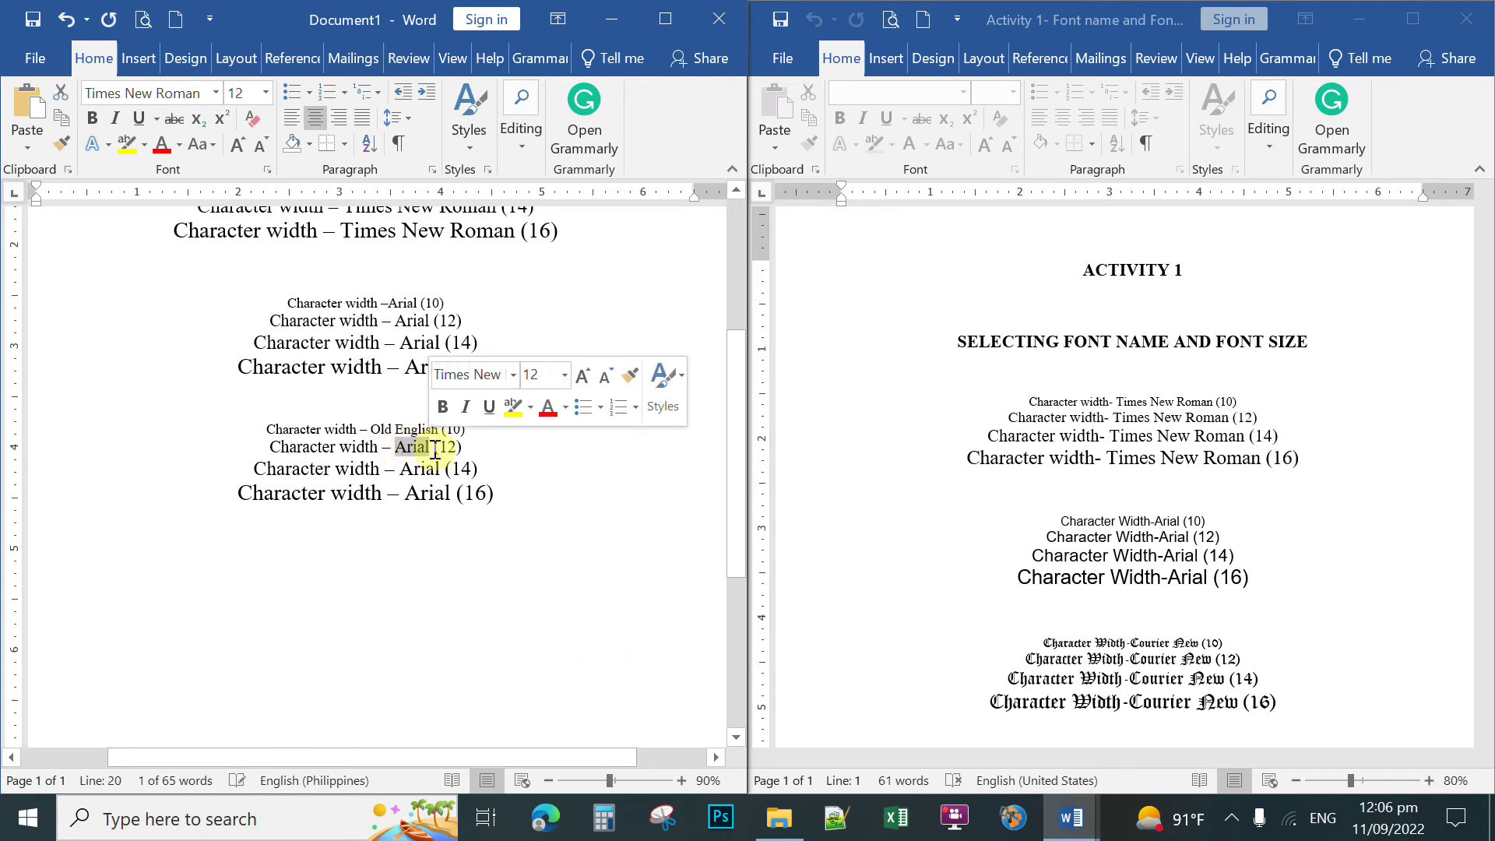
{"action": "key", "text": "Delete"}
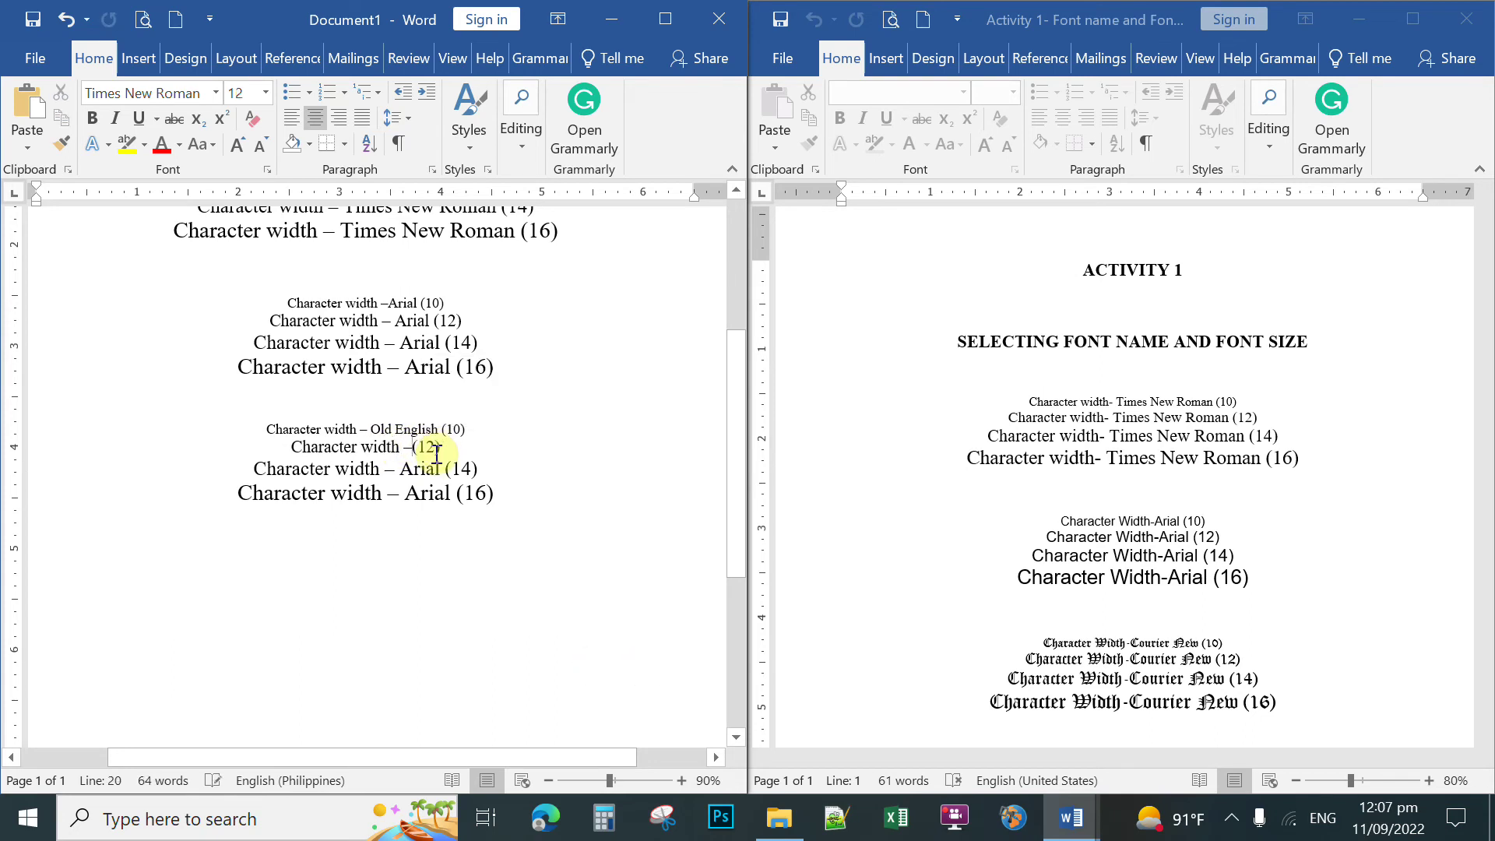
{"action": "type", "text": "Old Engl"}
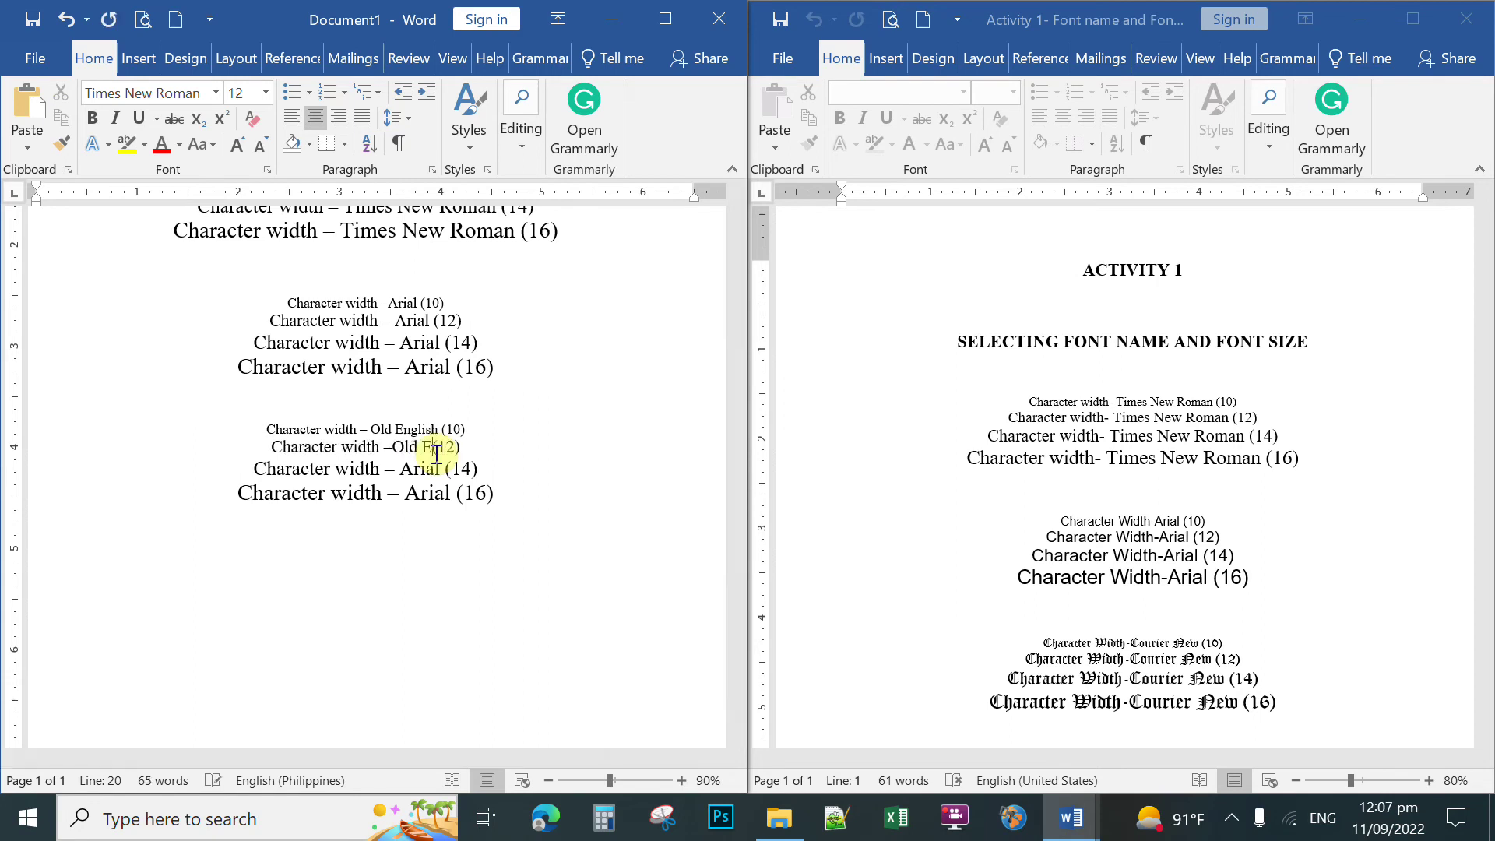
{"action": "type", "text": "ish"}
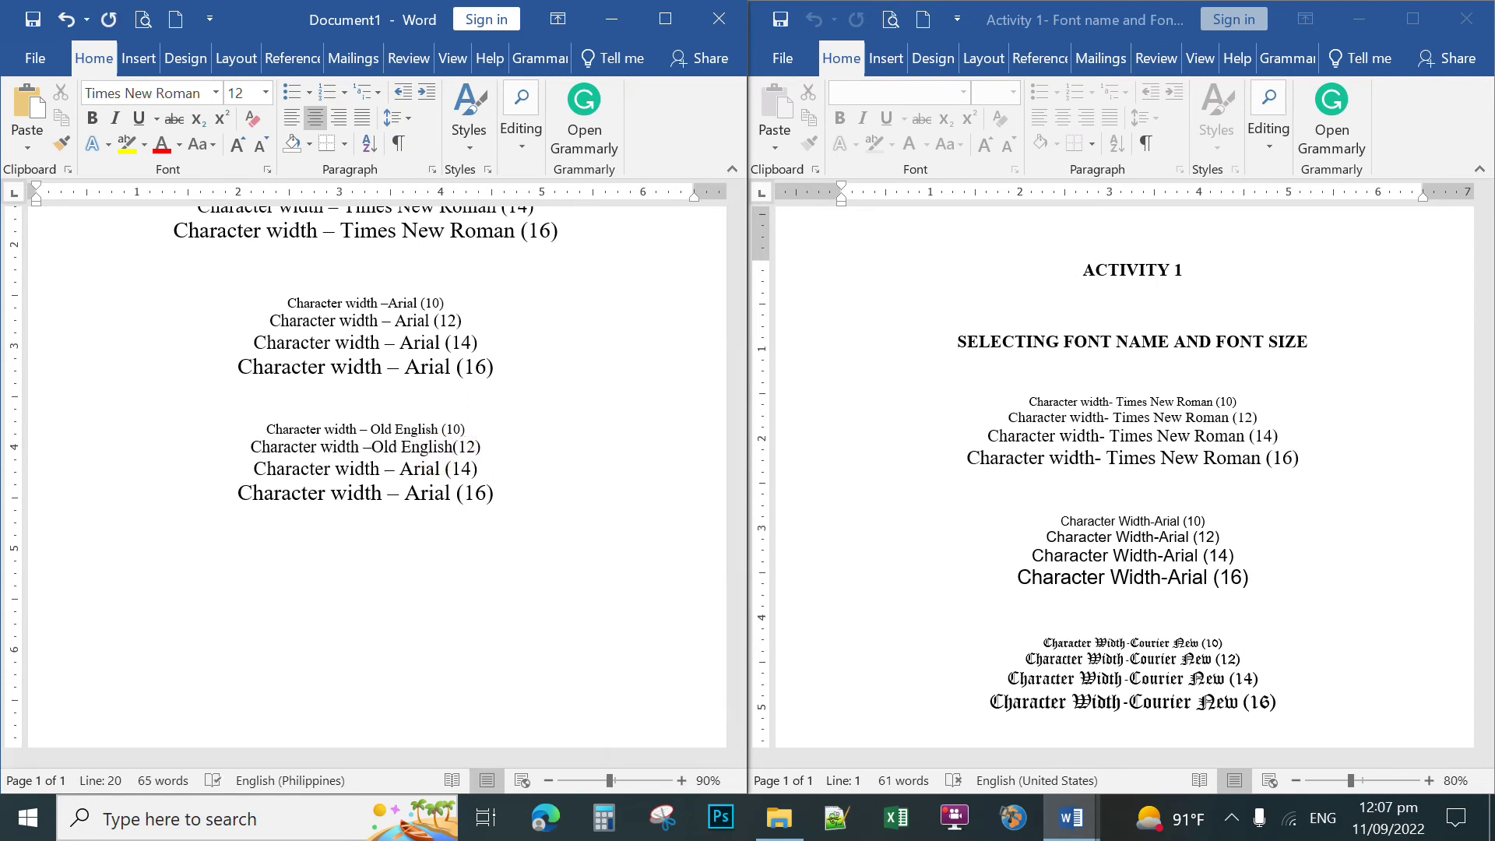
{"action": "left_click_drag", "start_coordinate": [401, 470], "coordinate": [436, 470]}
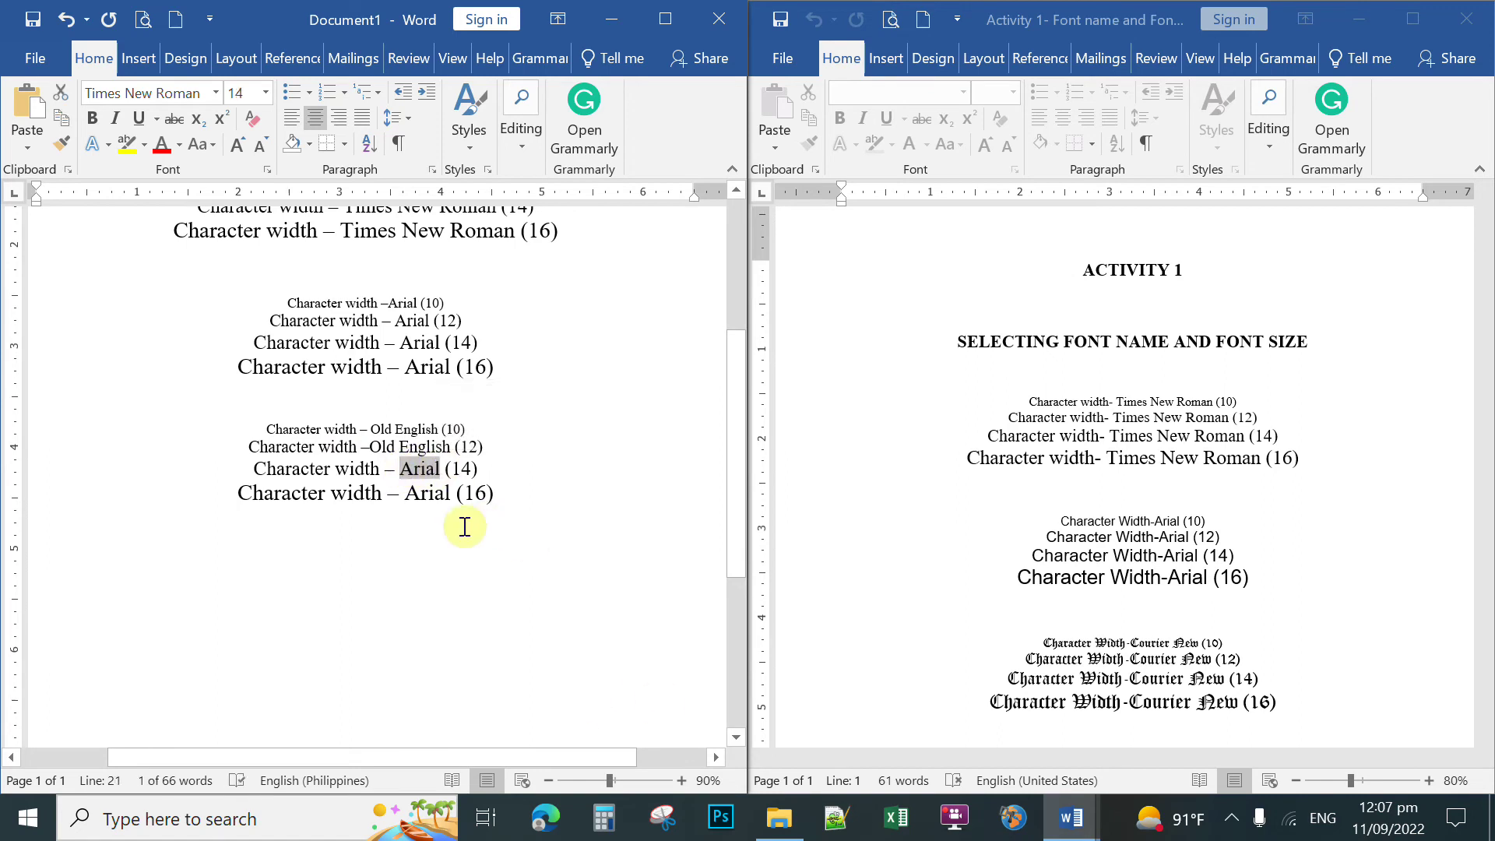
{"action": "type", "text": "Old English"}
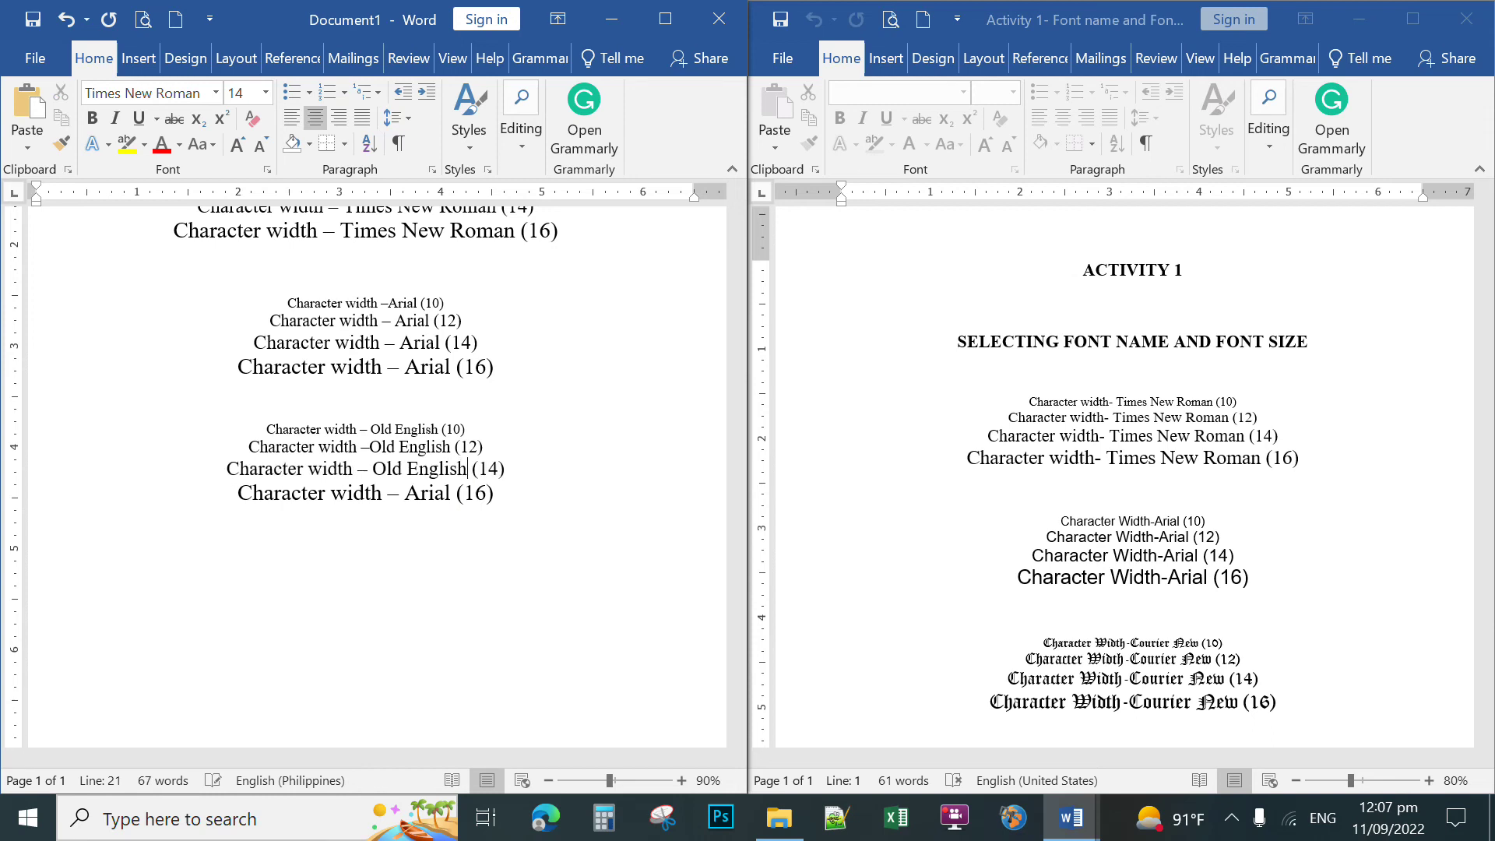
Replace "Arial" with "English" in the third group's size 16 line
{"action": "left_click_drag", "start_coordinate": [404, 494], "coordinate": [446, 496]}
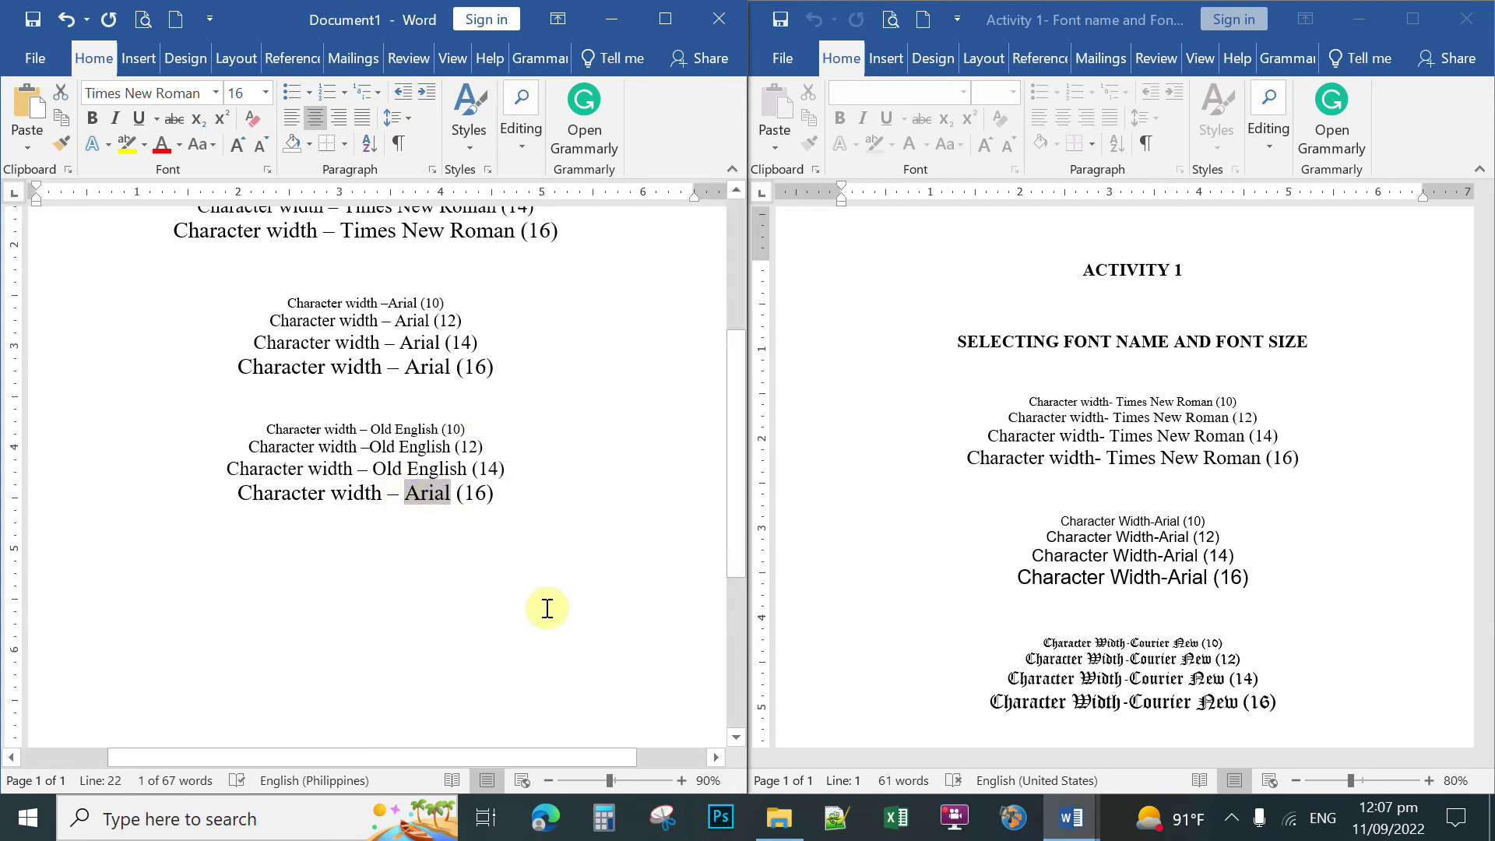
{"action": "type", "text": "En"}
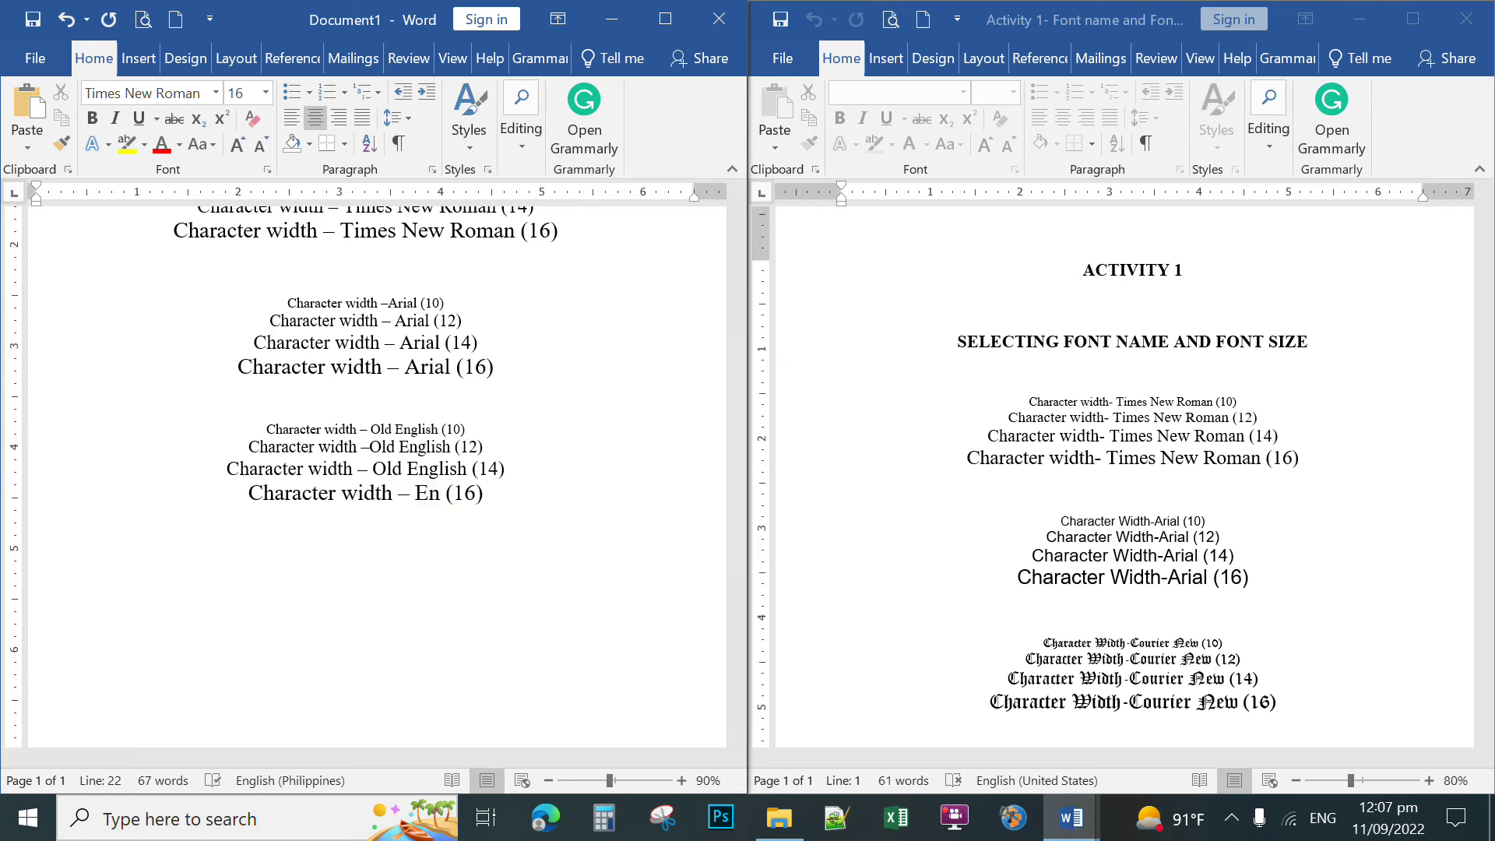
{"action": "type", "text": "g"}
{"action": "type", "text": "lish"}
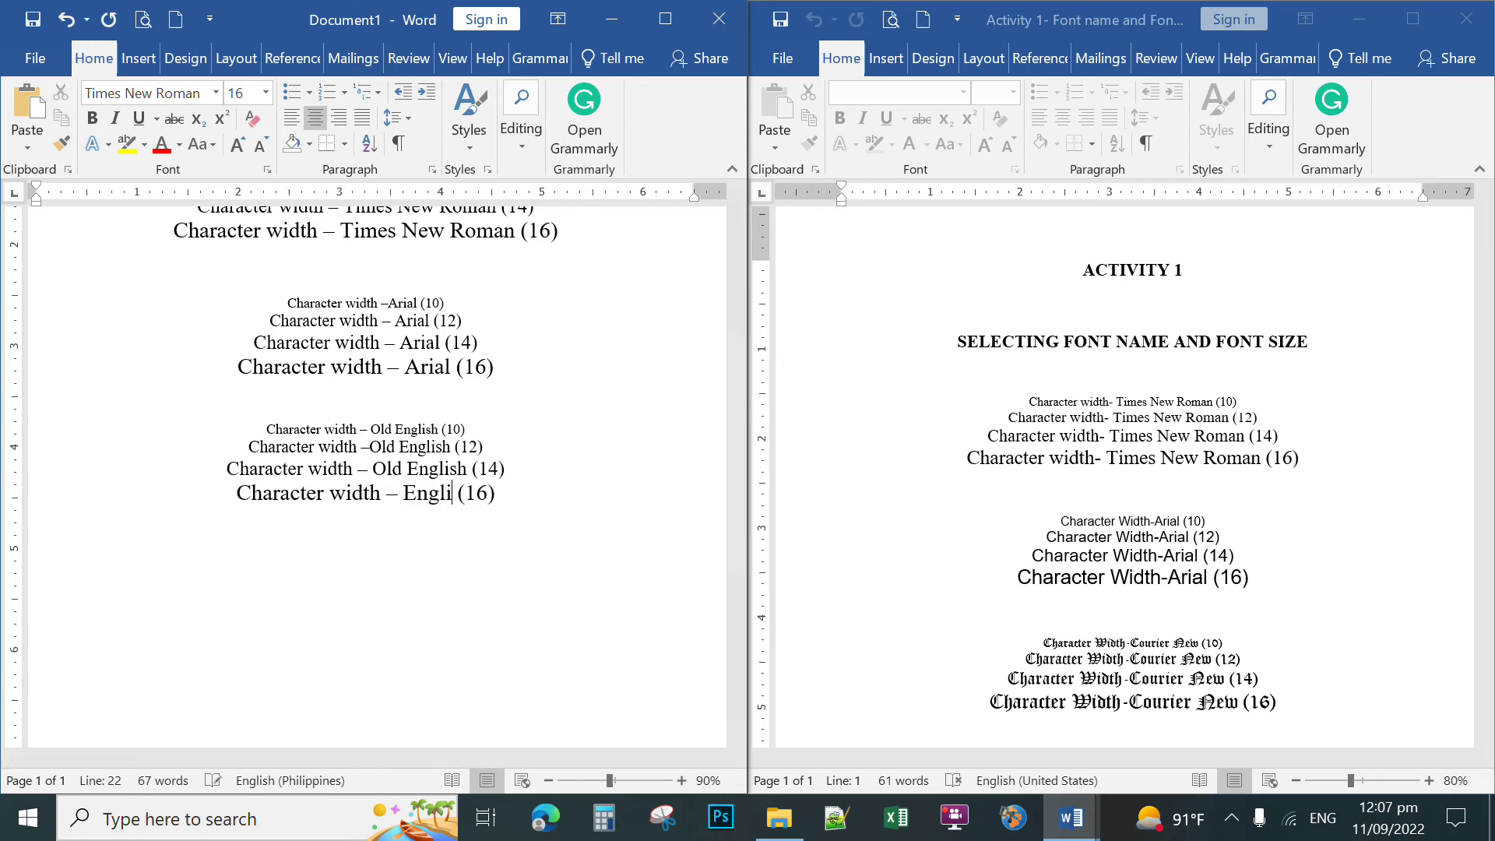
{"action": "key", "text": "Down"}
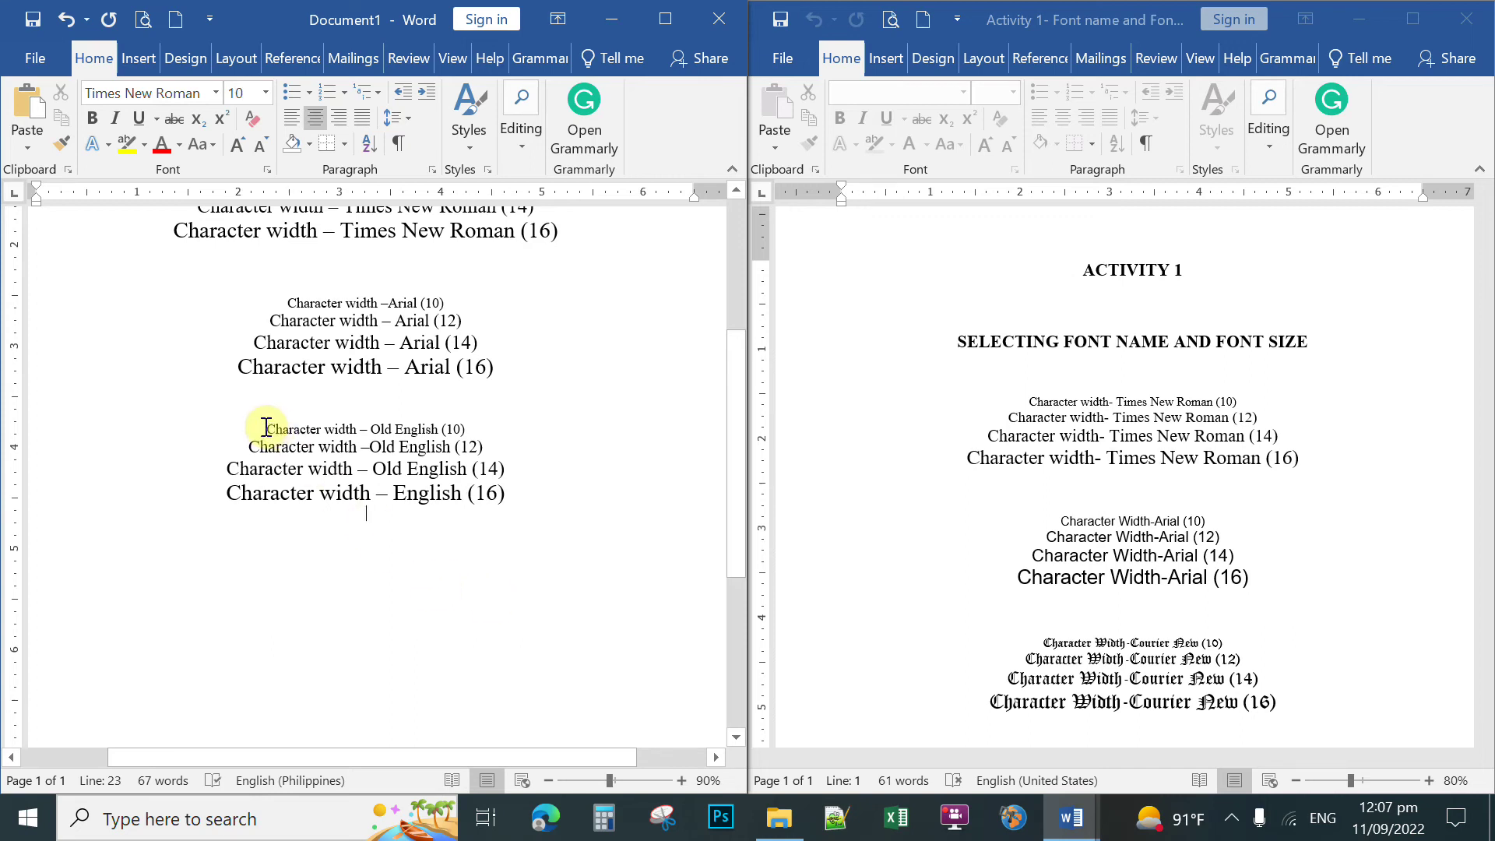
Apply the Old English Text MT font to all four lines of the third group
{"action": "left_click", "coordinate": [292, 469]}
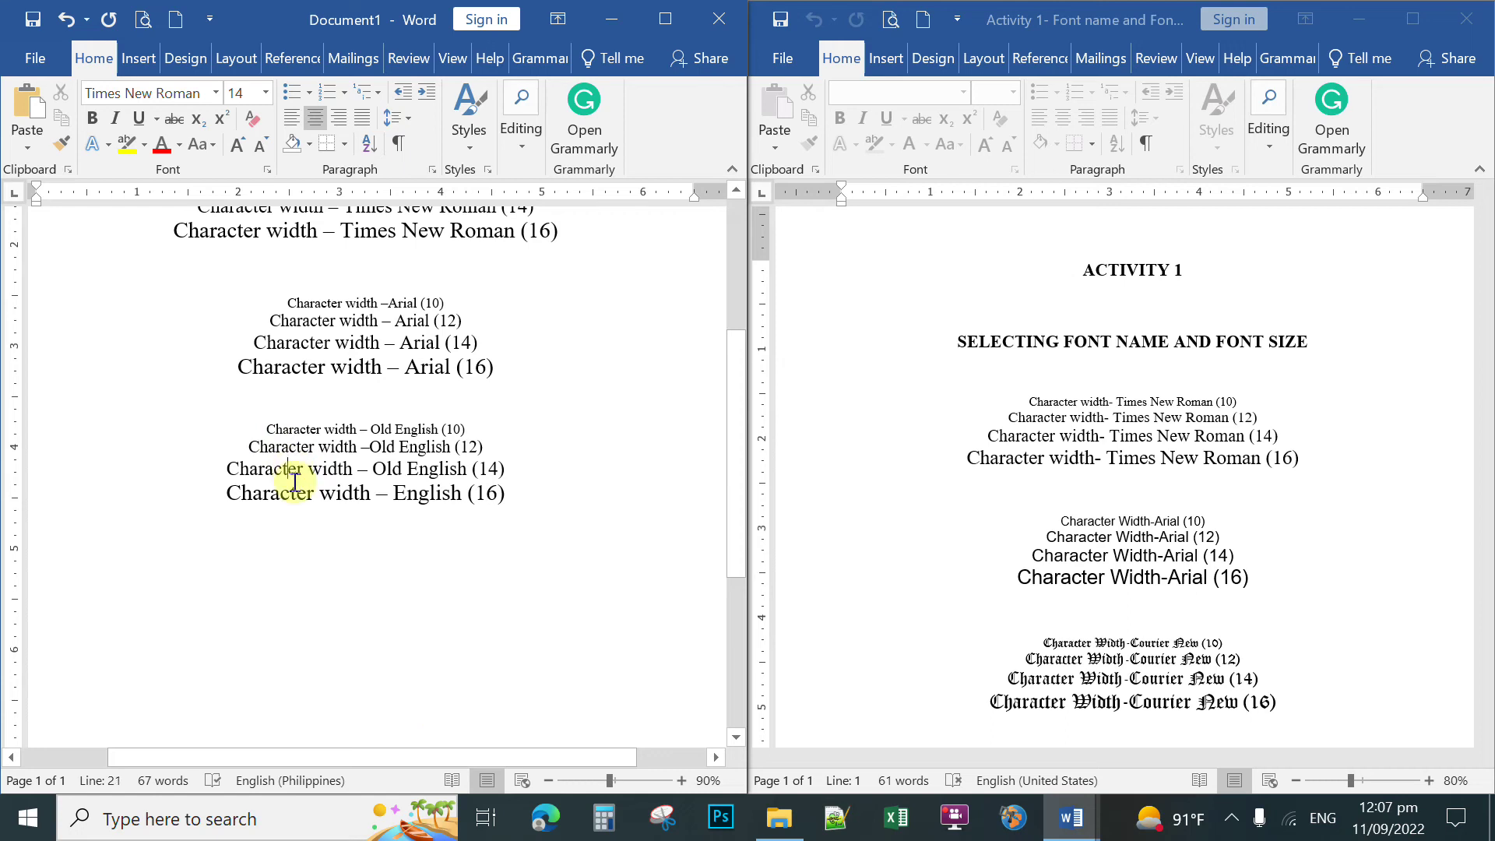
{"action": "key", "text": "Down"}
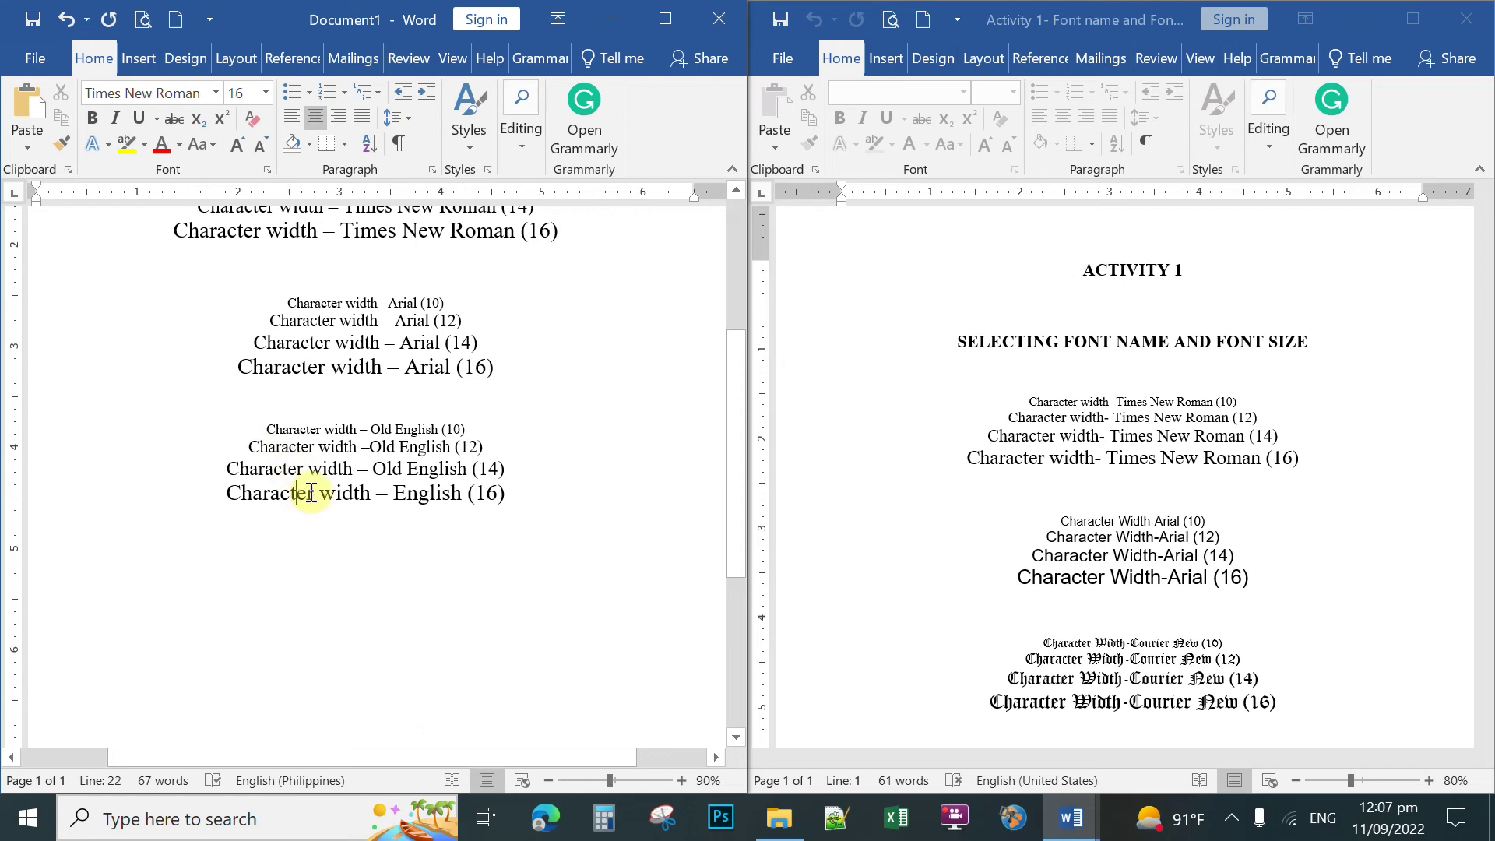
{"action": "left_click_drag", "start_coordinate": [256, 420], "coordinate": [518, 493]}
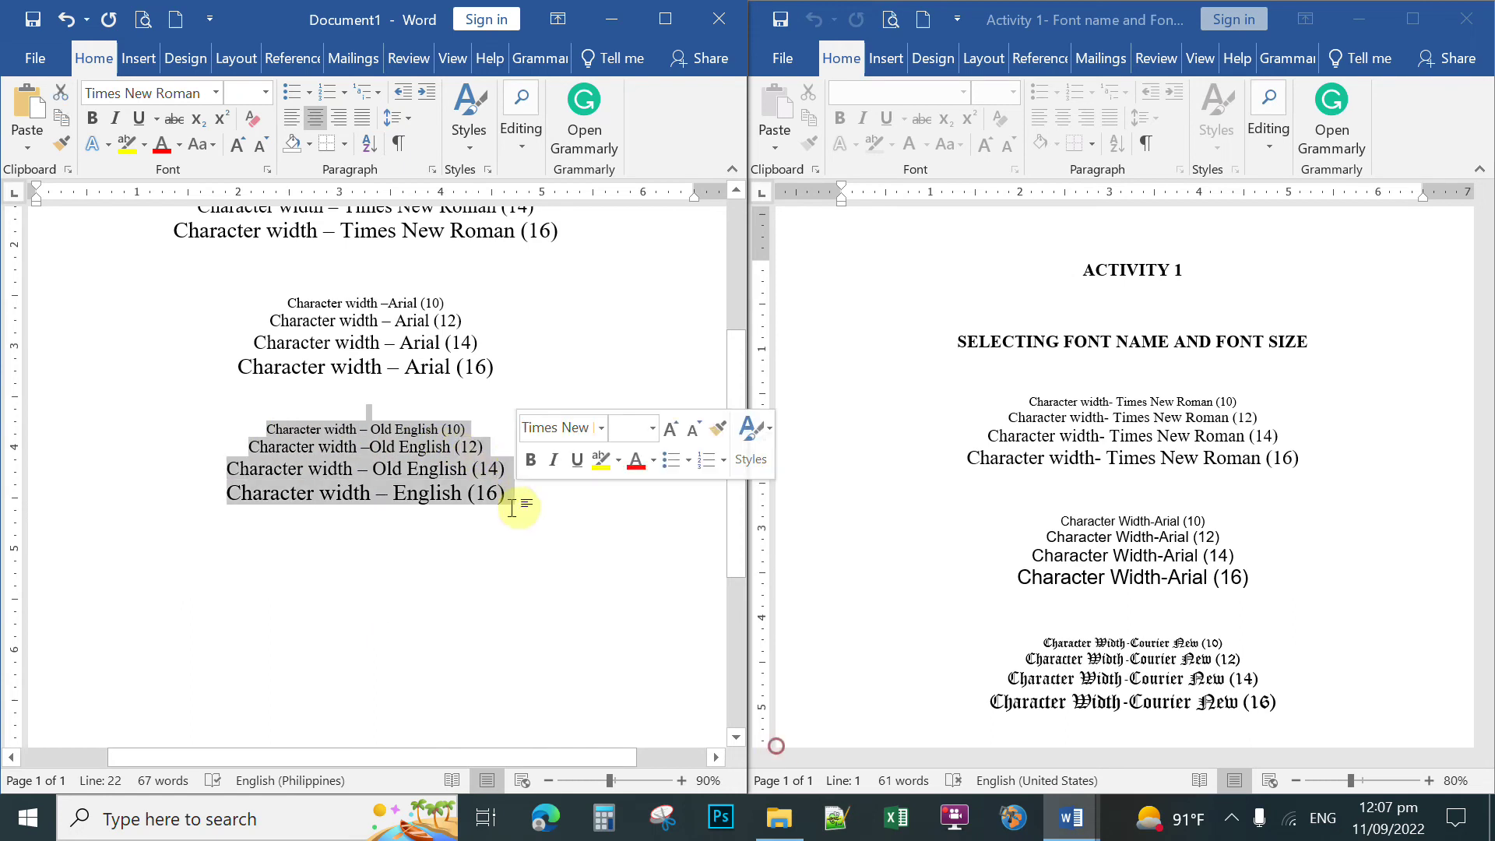
{"action": "left_click", "coordinate": [217, 93]}
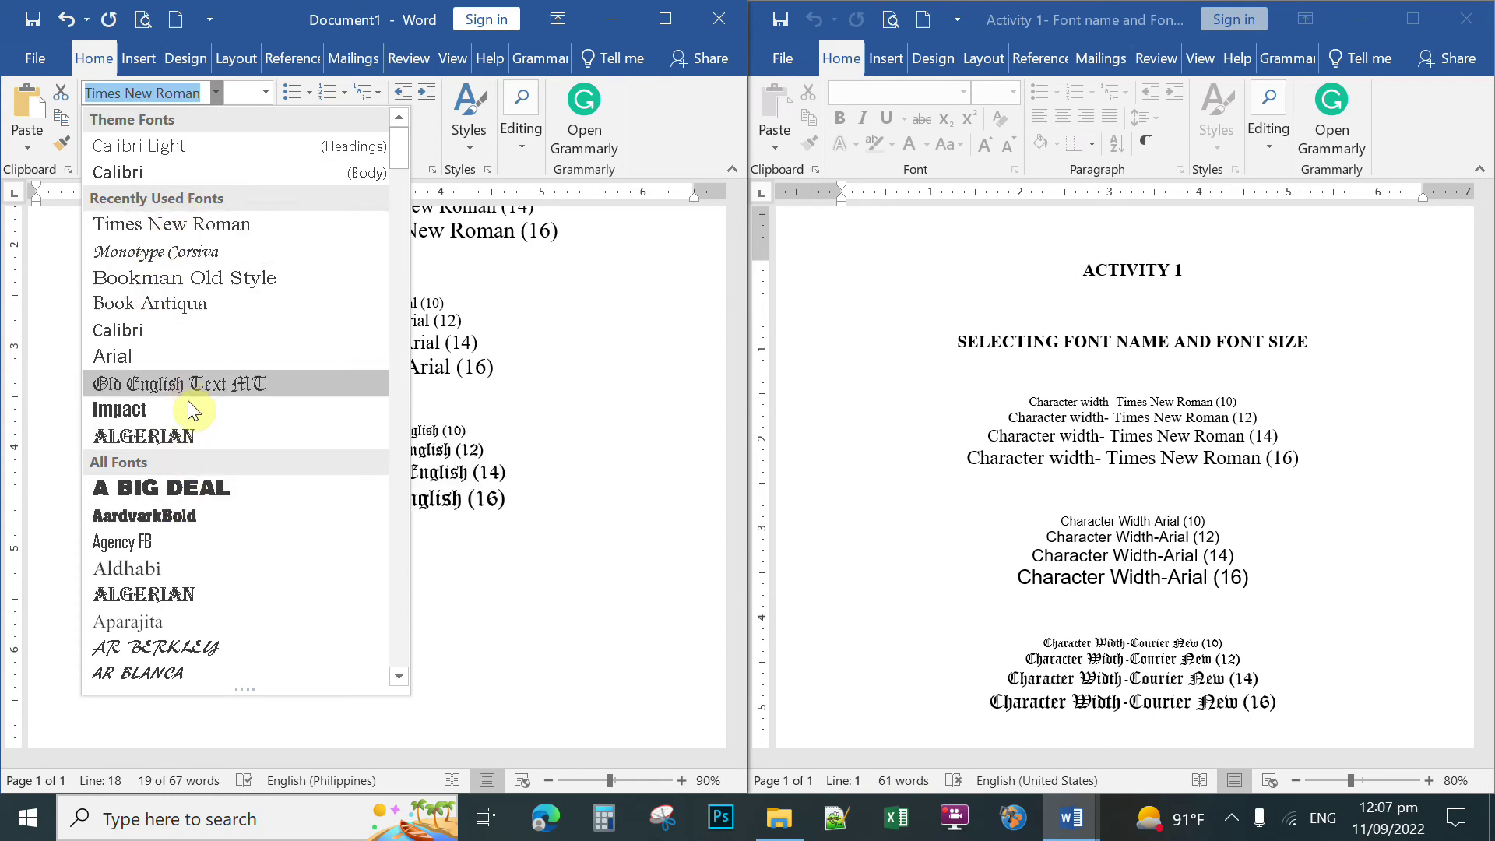
{"action": "scroll", "coordinate": [194, 514], "scroll_direction": "down", "scroll_amount": 6}
{"action": "scroll", "coordinate": [213, 517], "scroll_direction": "up", "scroll_amount": 7}
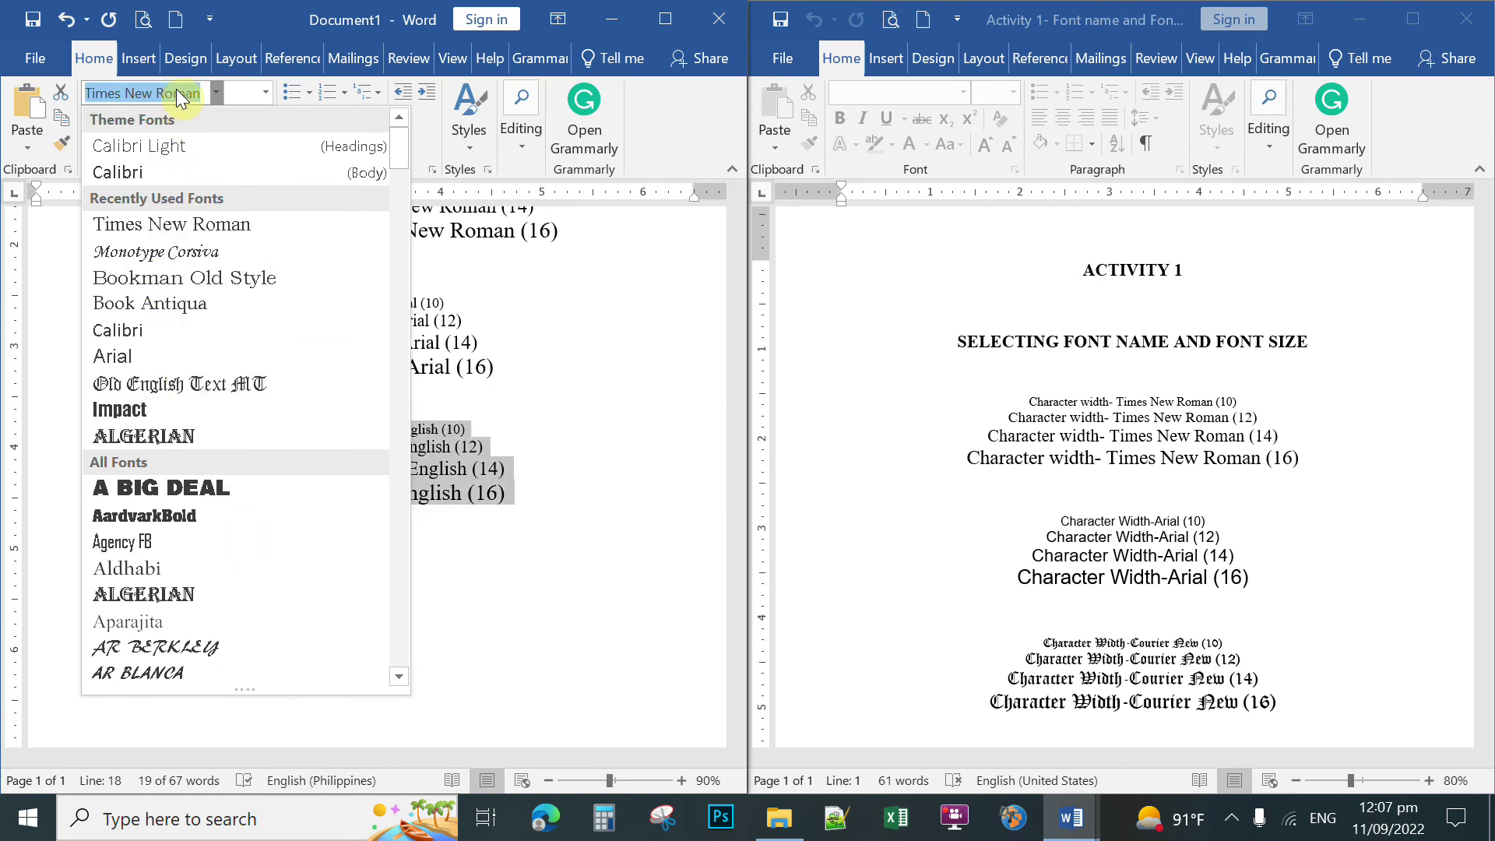
{"action": "left_click", "coordinate": [155, 392]}
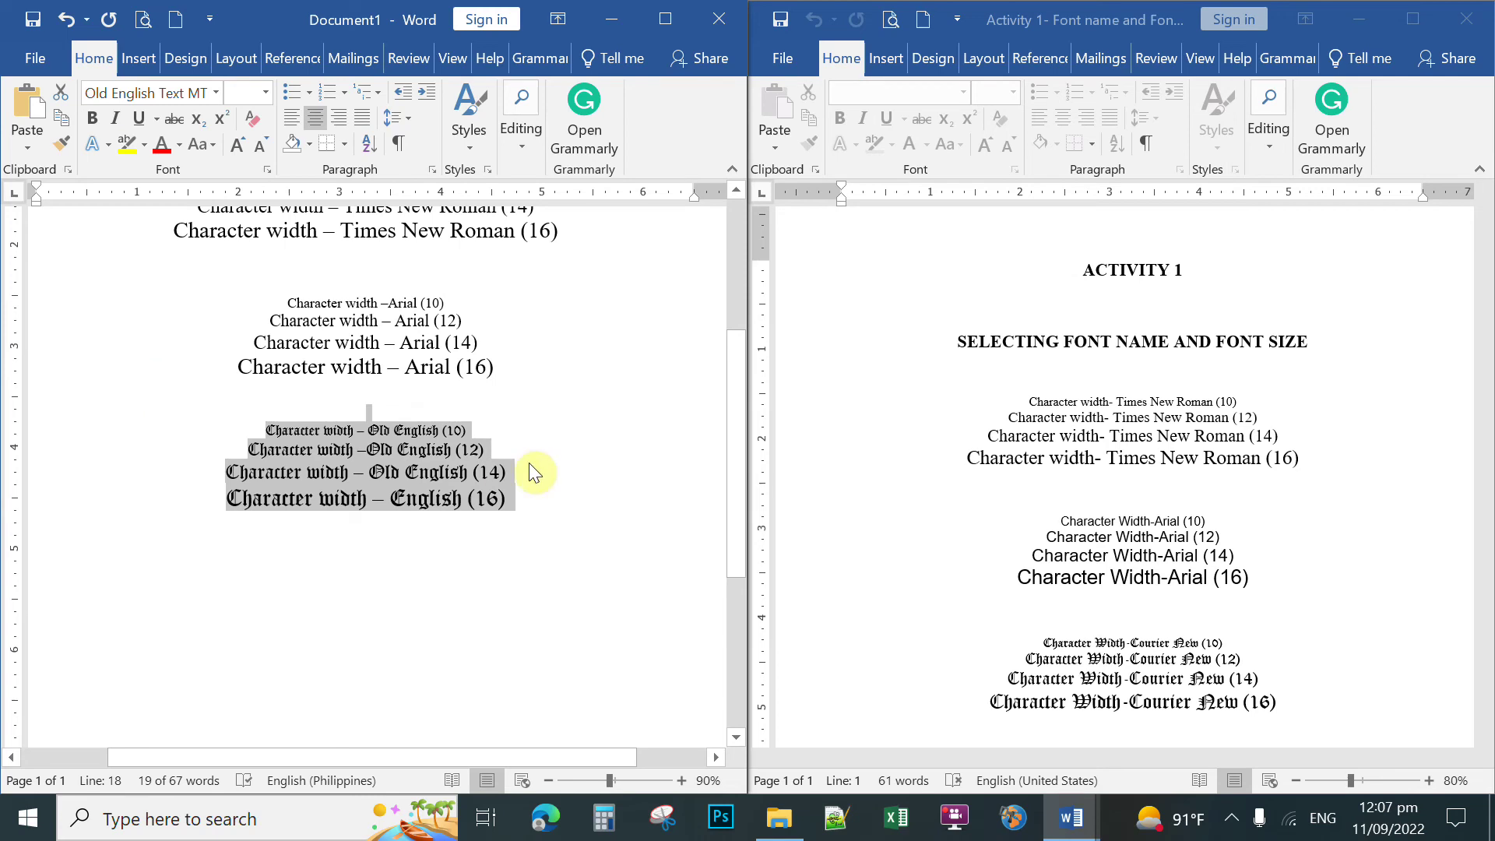
{"action": "left_click", "coordinate": [550, 484]}
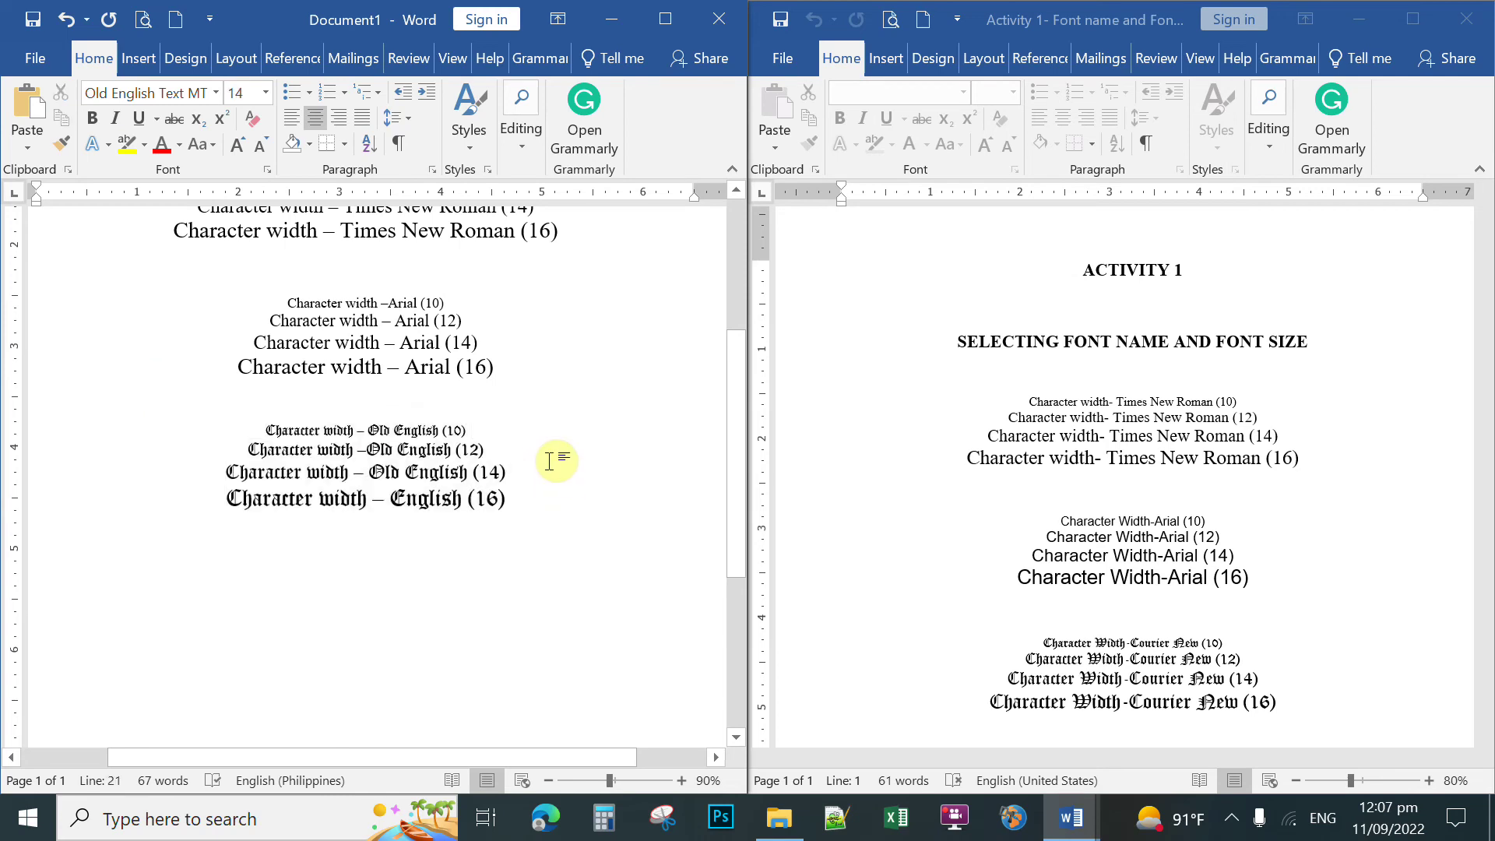
Start saving the new document under its own name and browse for a location on this PC
{"action": "scroll", "coordinate": [550, 460], "scroll_direction": "up", "scroll_amount": 5}
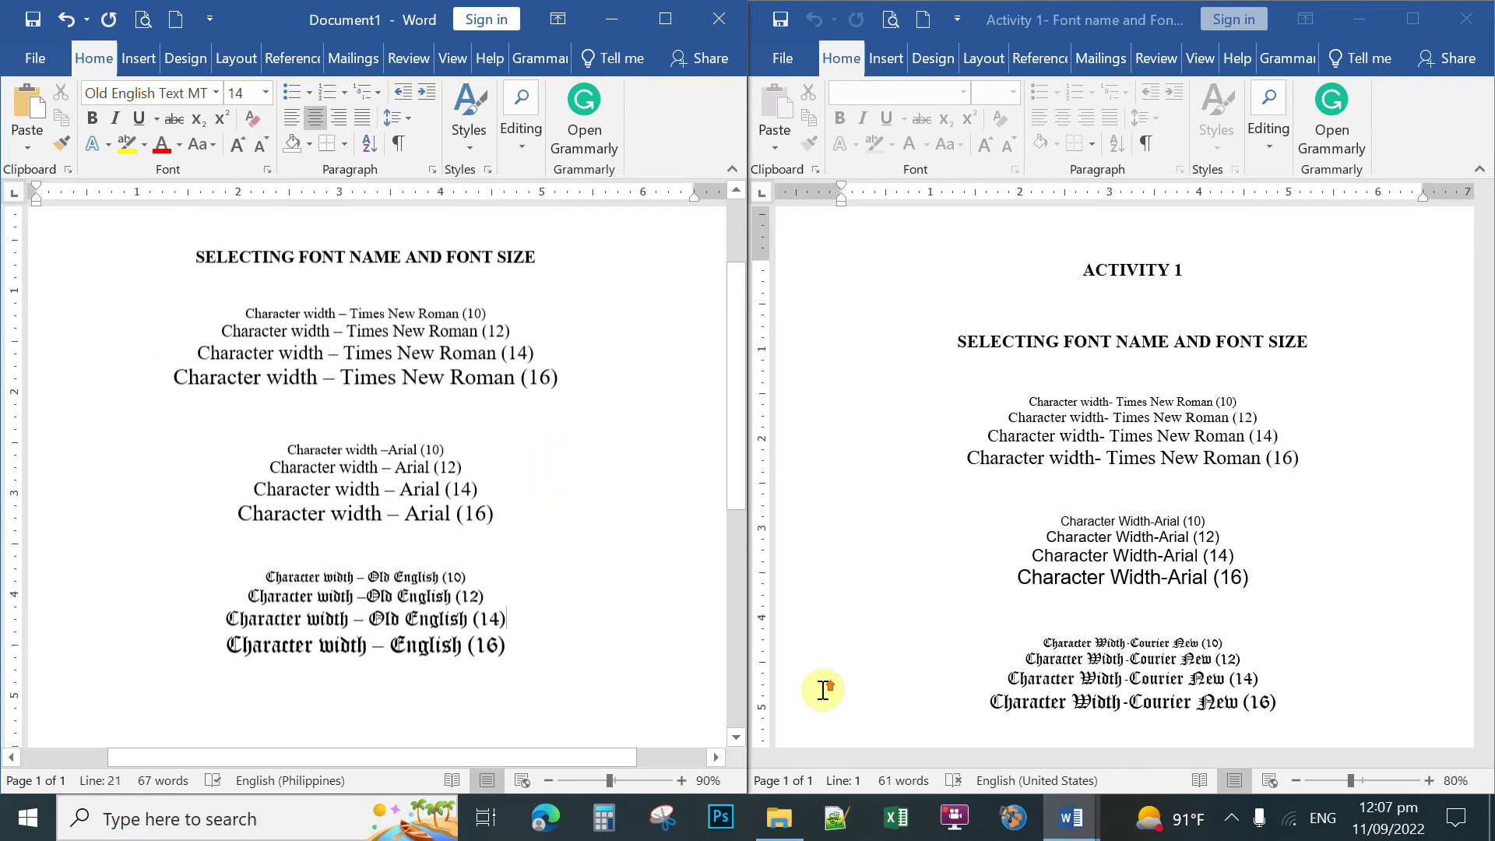
{"action": "scroll", "coordinate": [555, 450], "scroll_direction": "down", "scroll_amount": 2}
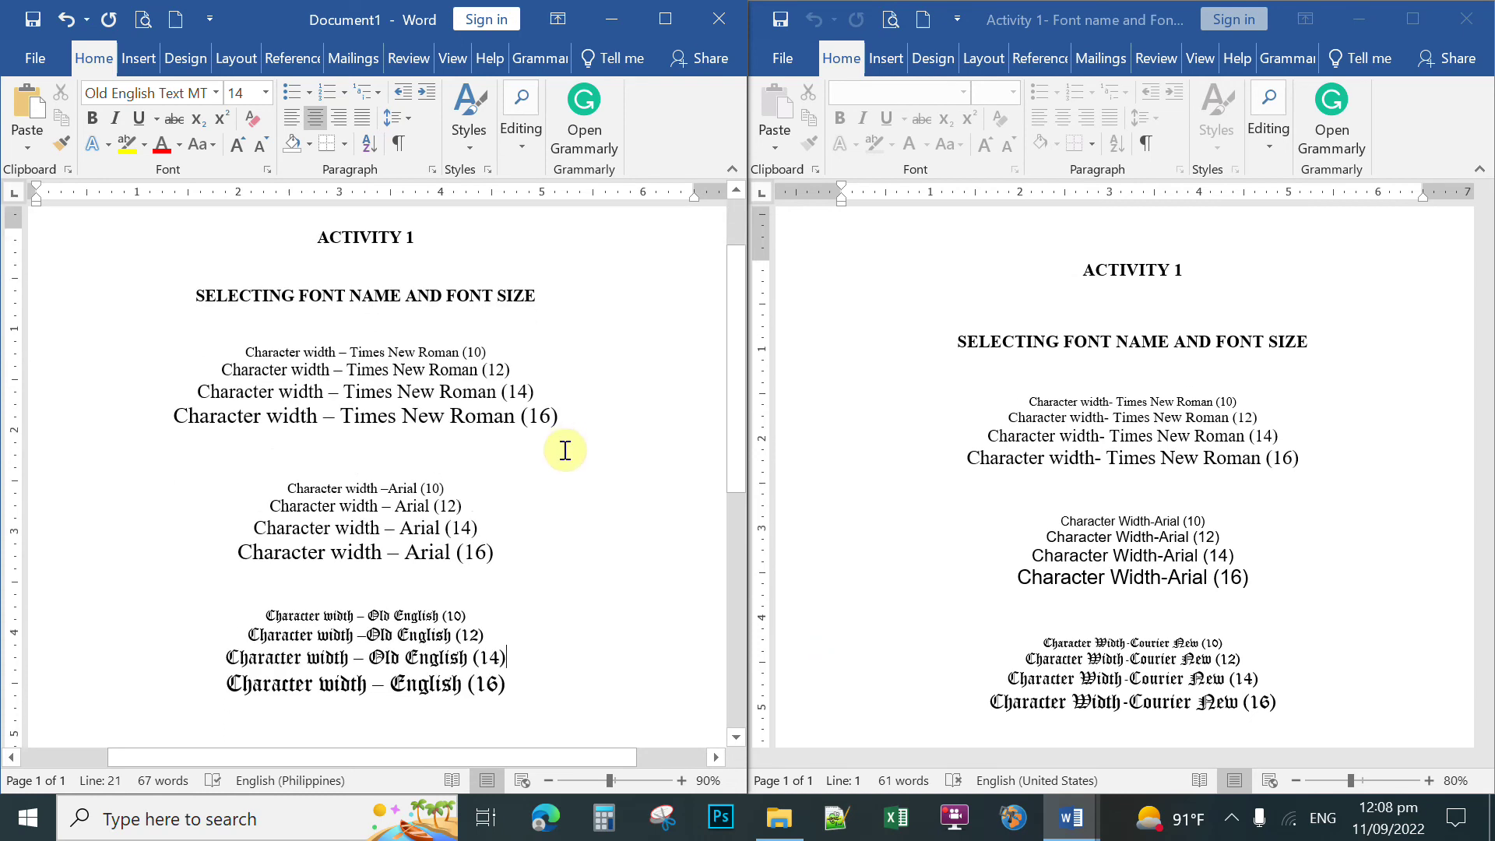
{"action": "scroll", "coordinate": [732, 331], "scroll_direction": "up", "scroll_amount": 2}
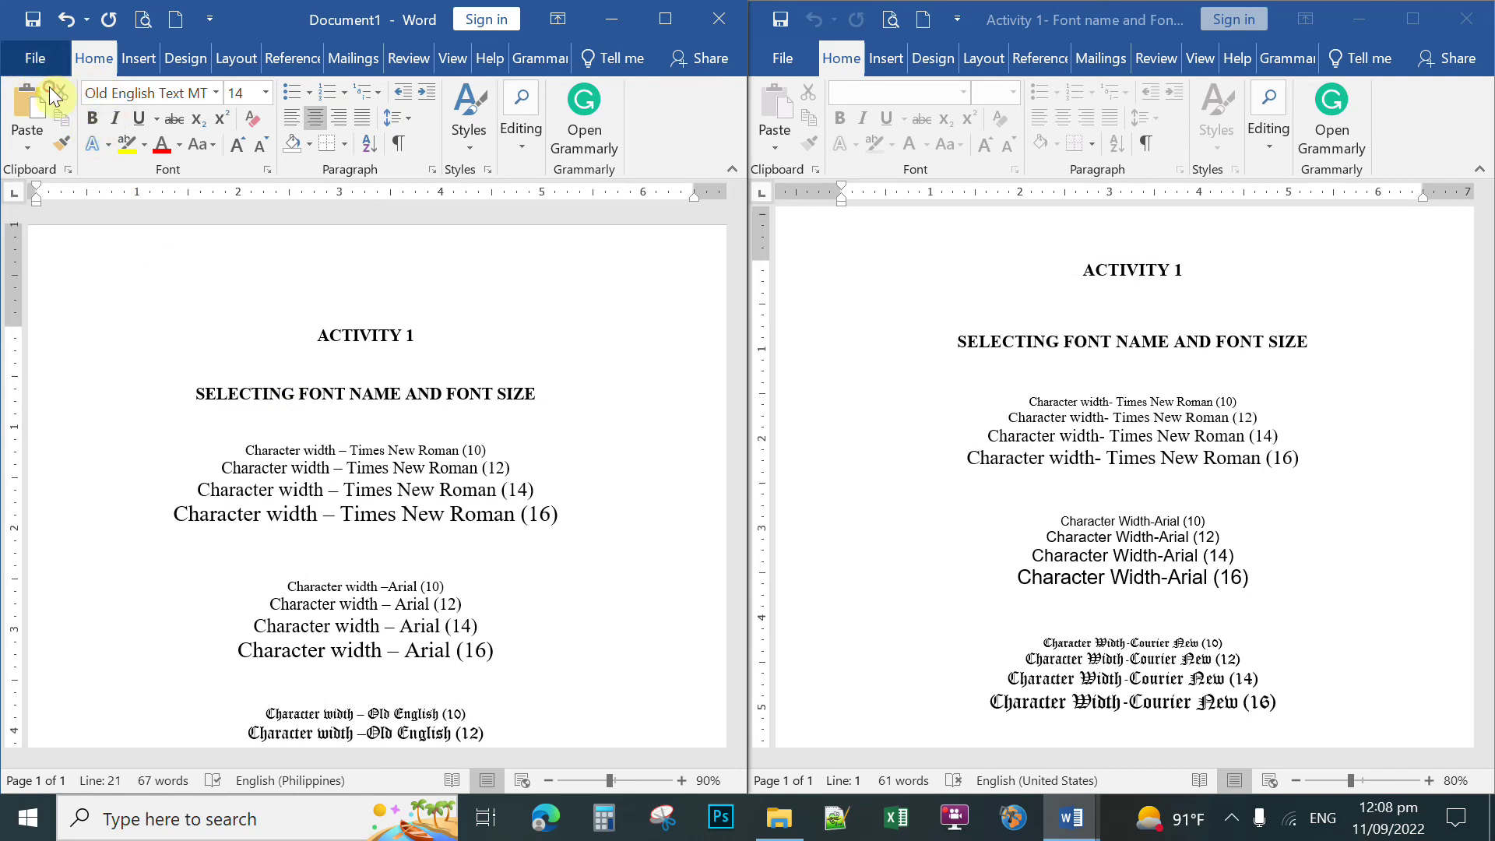
{"action": "left_click", "coordinate": [35, 63]}
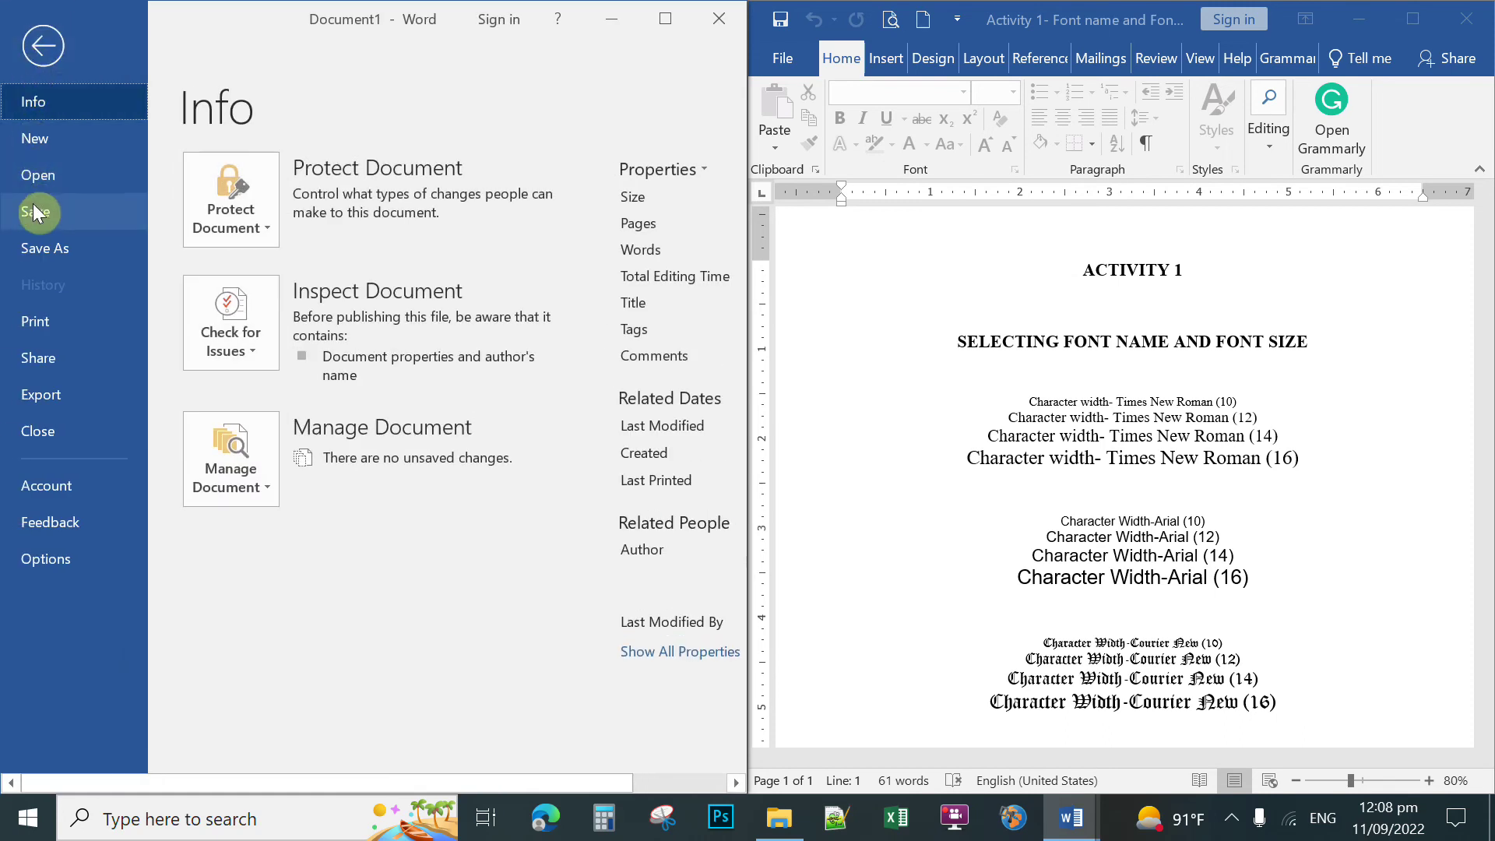
{"action": "left_click", "coordinate": [56, 248]}
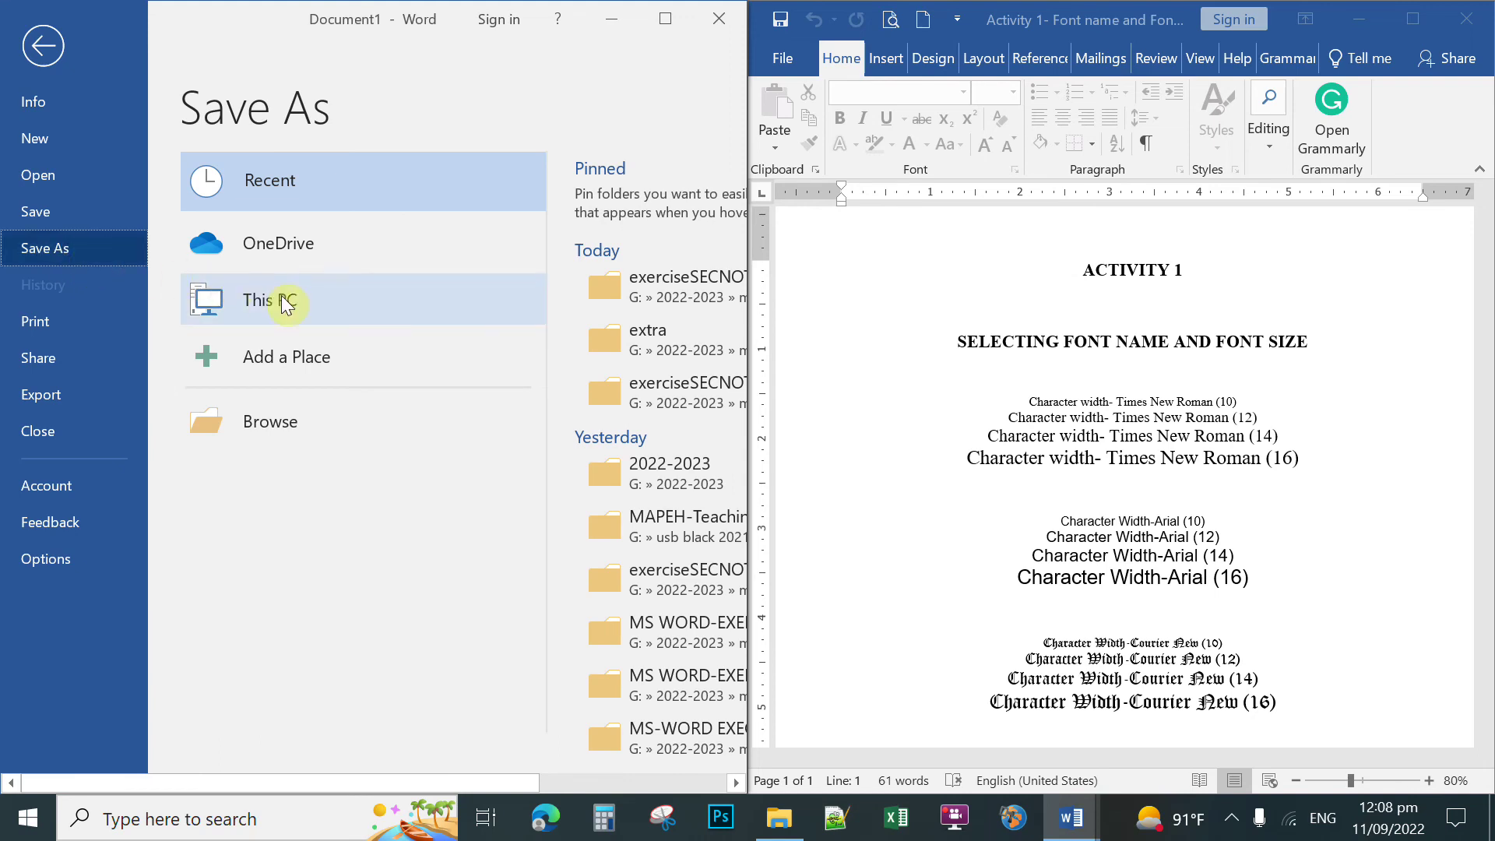
{"action": "left_click", "coordinate": [422, 442]}
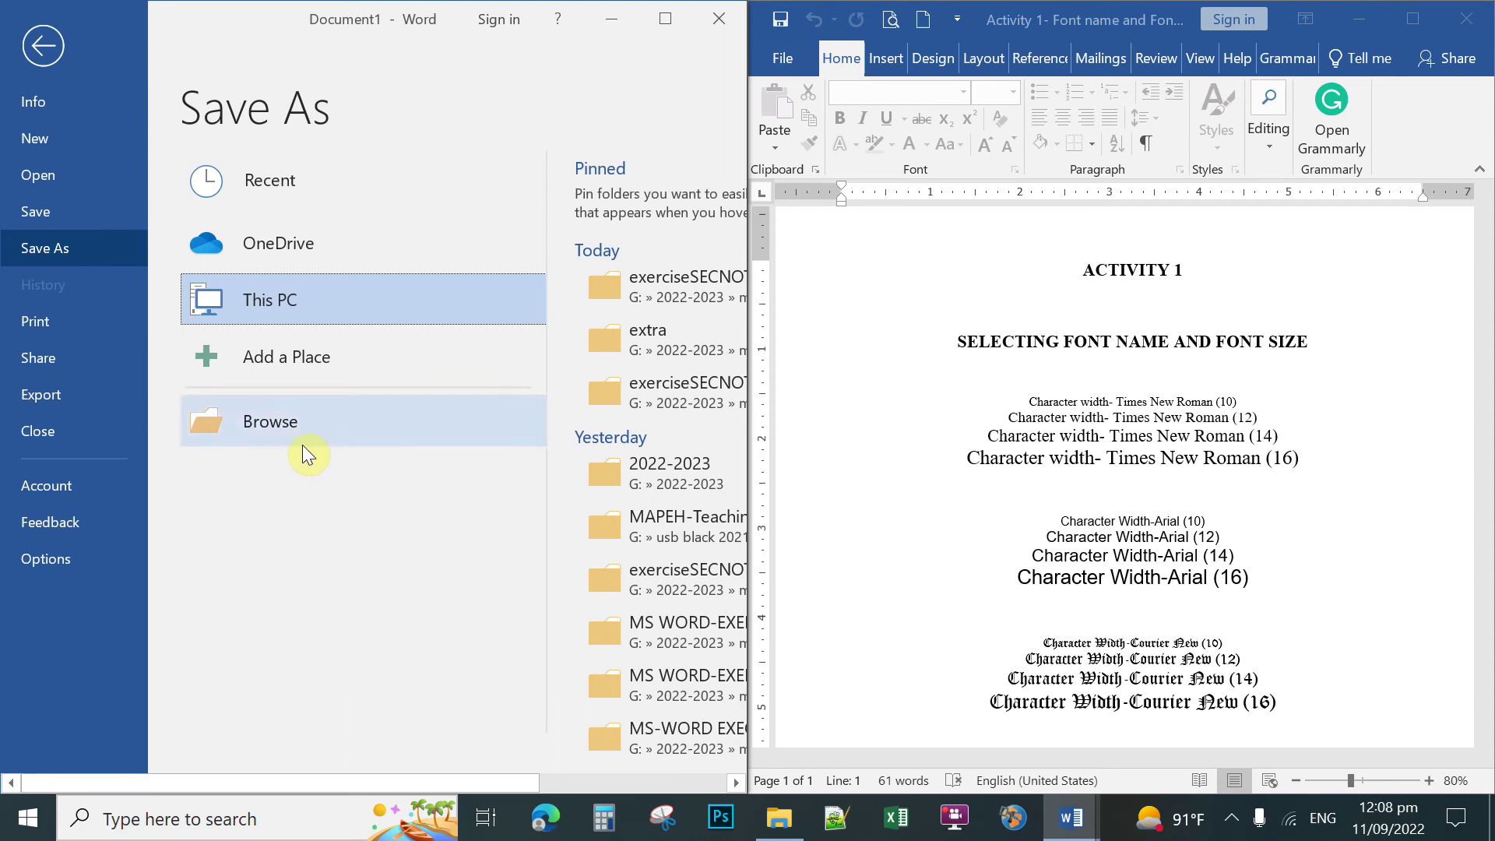
{"action": "left_click", "coordinate": [282, 424]}
{"action": "left_click", "coordinate": [281, 423]}
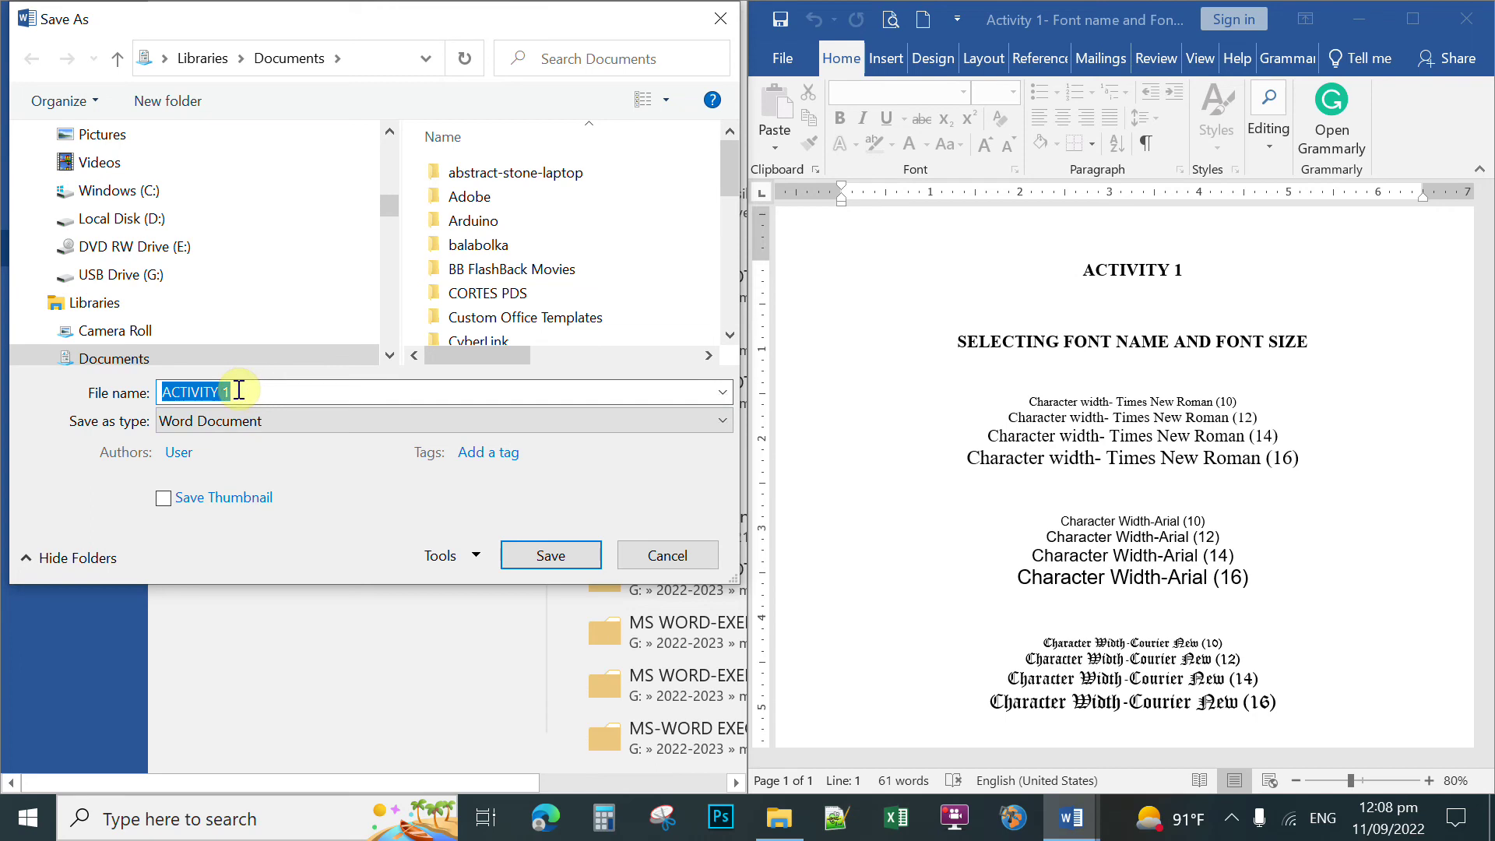
Replace the suggested file name with "lastname fn 7-Galileo Activity 1"
{"action": "key", "text": "End"}
{"action": "left_click_drag", "start_coordinate": [233, 392], "coordinate": [159, 392]}
{"action": "key", "text": "Delete"}
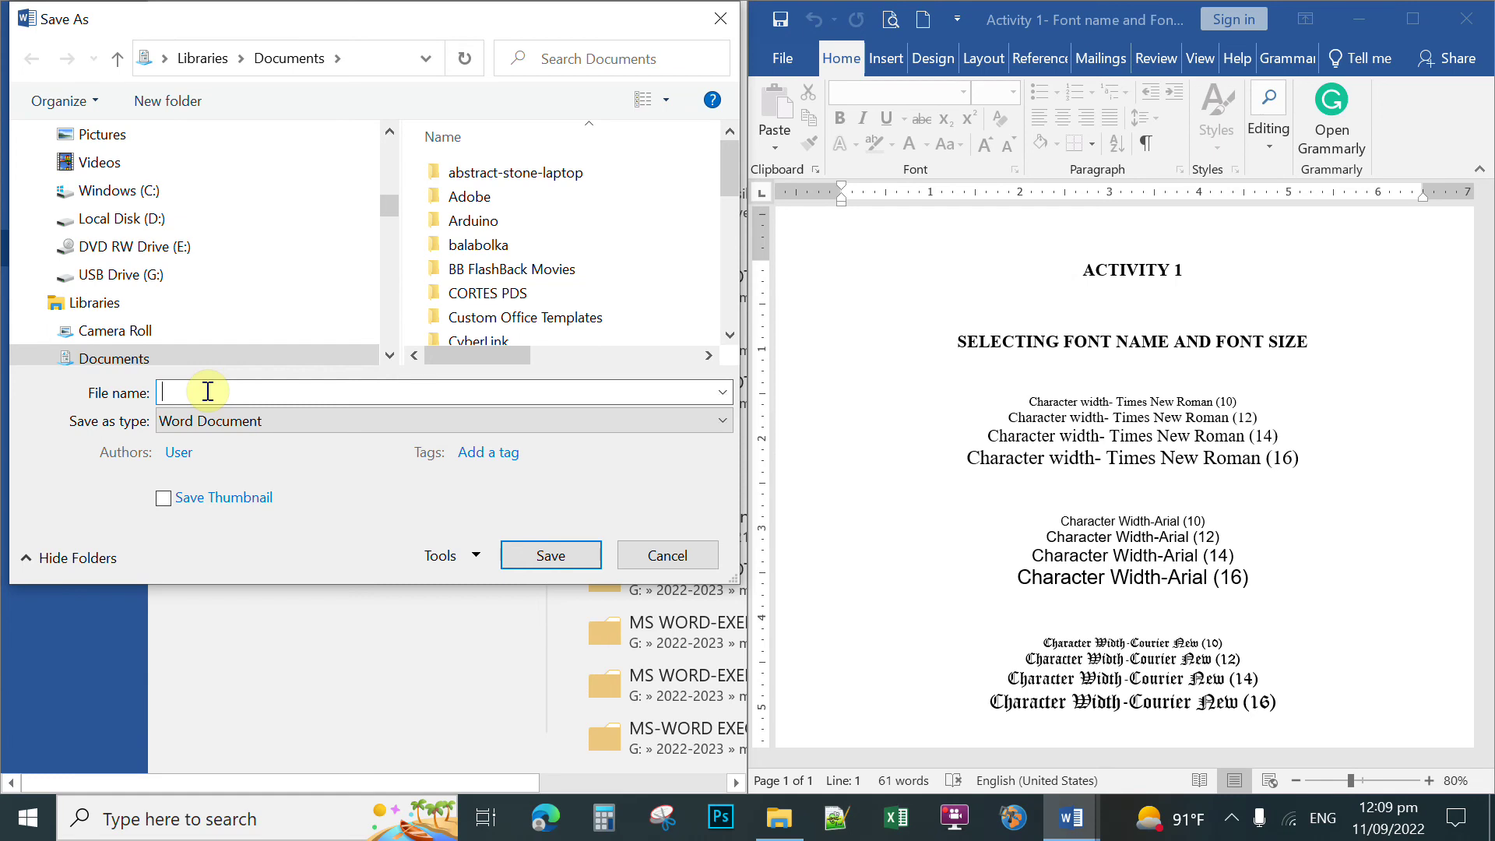
{"action": "type", "text": "last"}
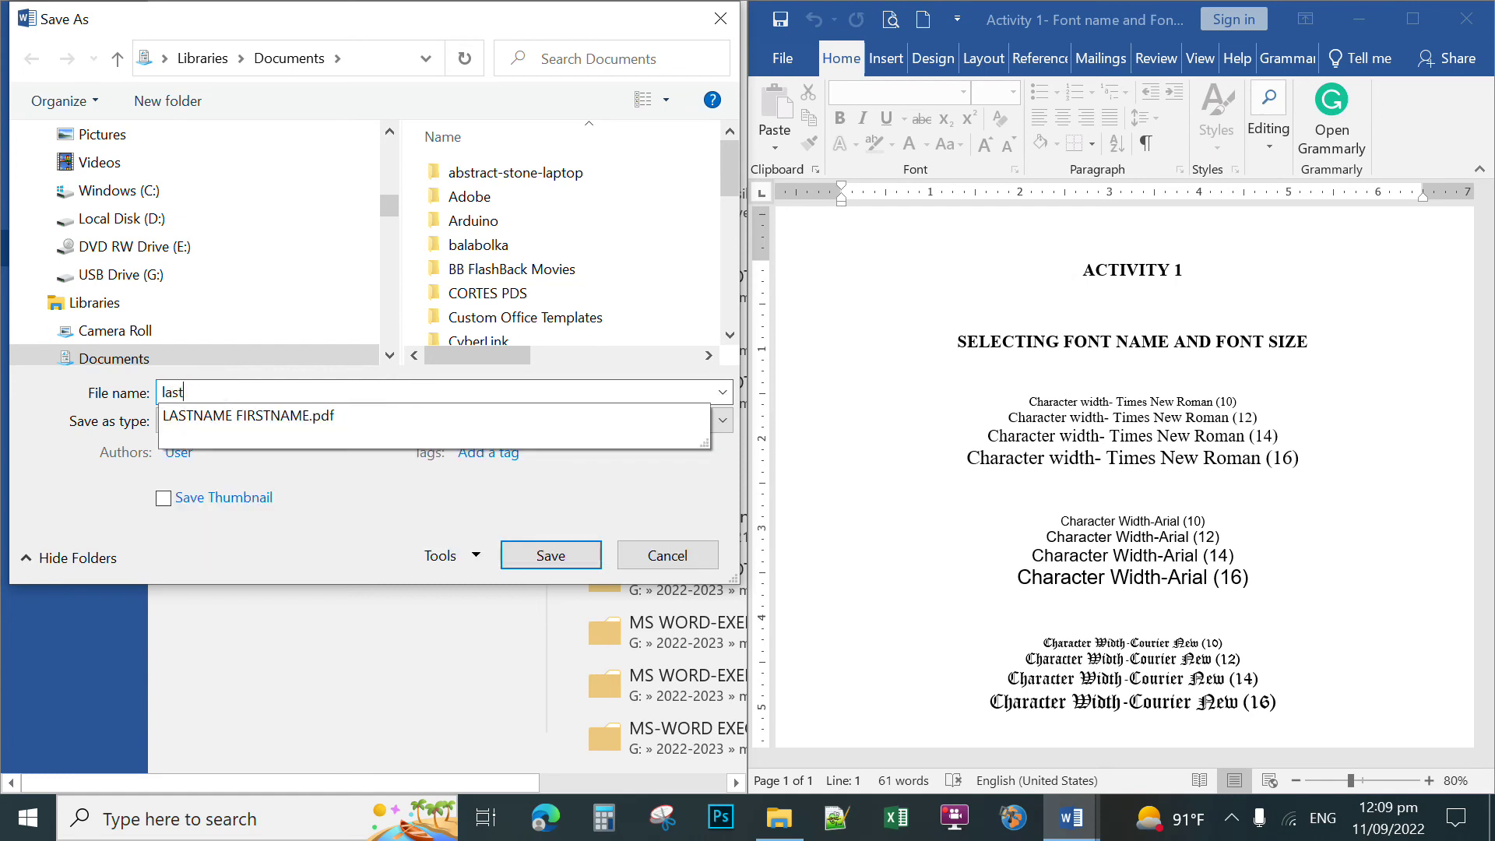
{"action": "type", "text": "name"}
{"action": "type", "text": "fn"}
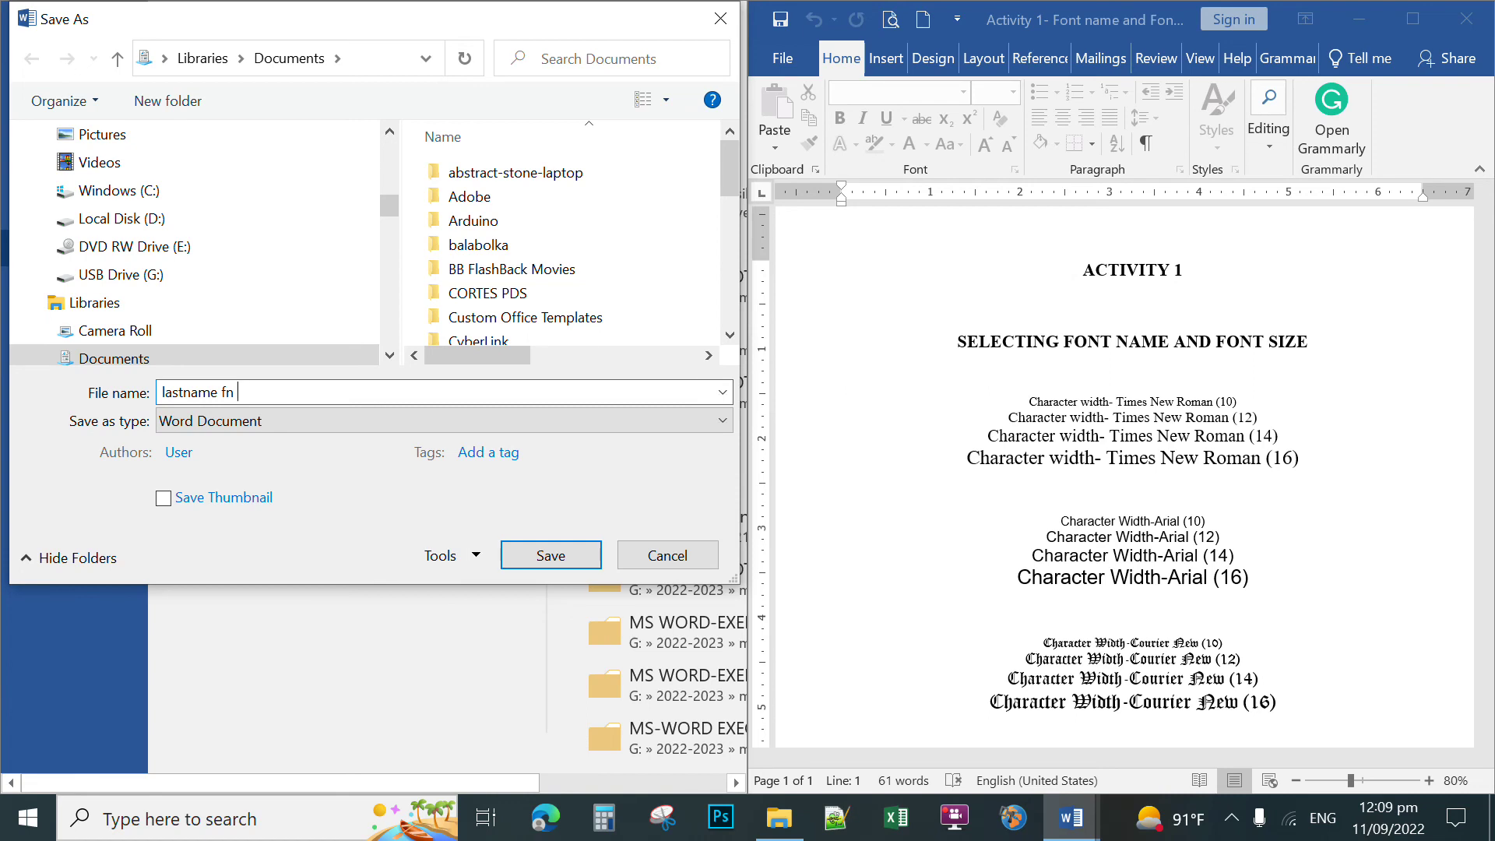
{"action": "type", "text": " 7-Galileo Activity 1"}
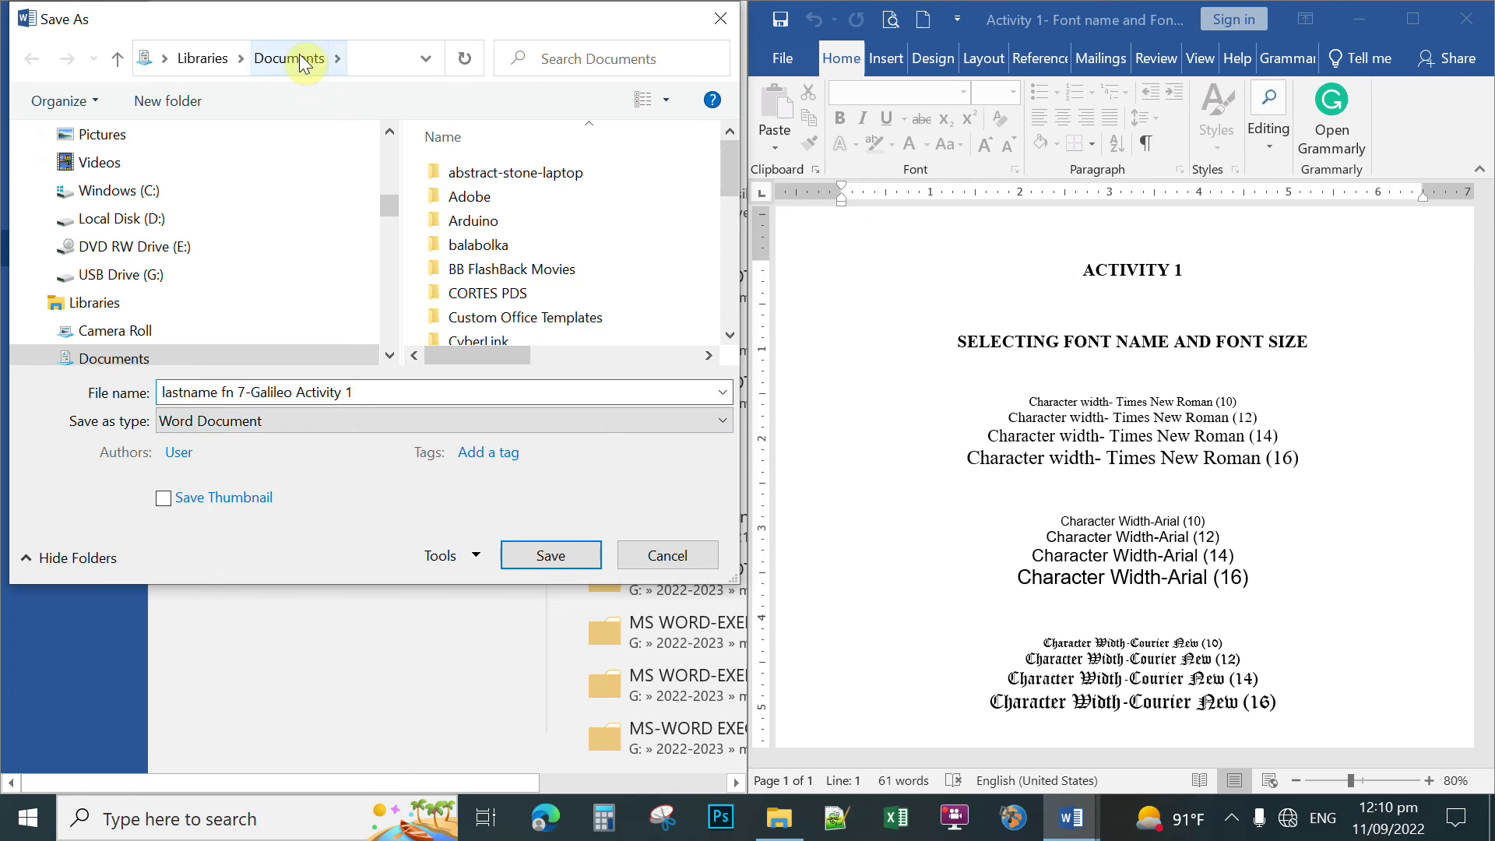
Create a folder named with the student's surname on Local Disk (D:) and save the Word document in it
{"action": "left_click", "coordinate": [120, 221]}
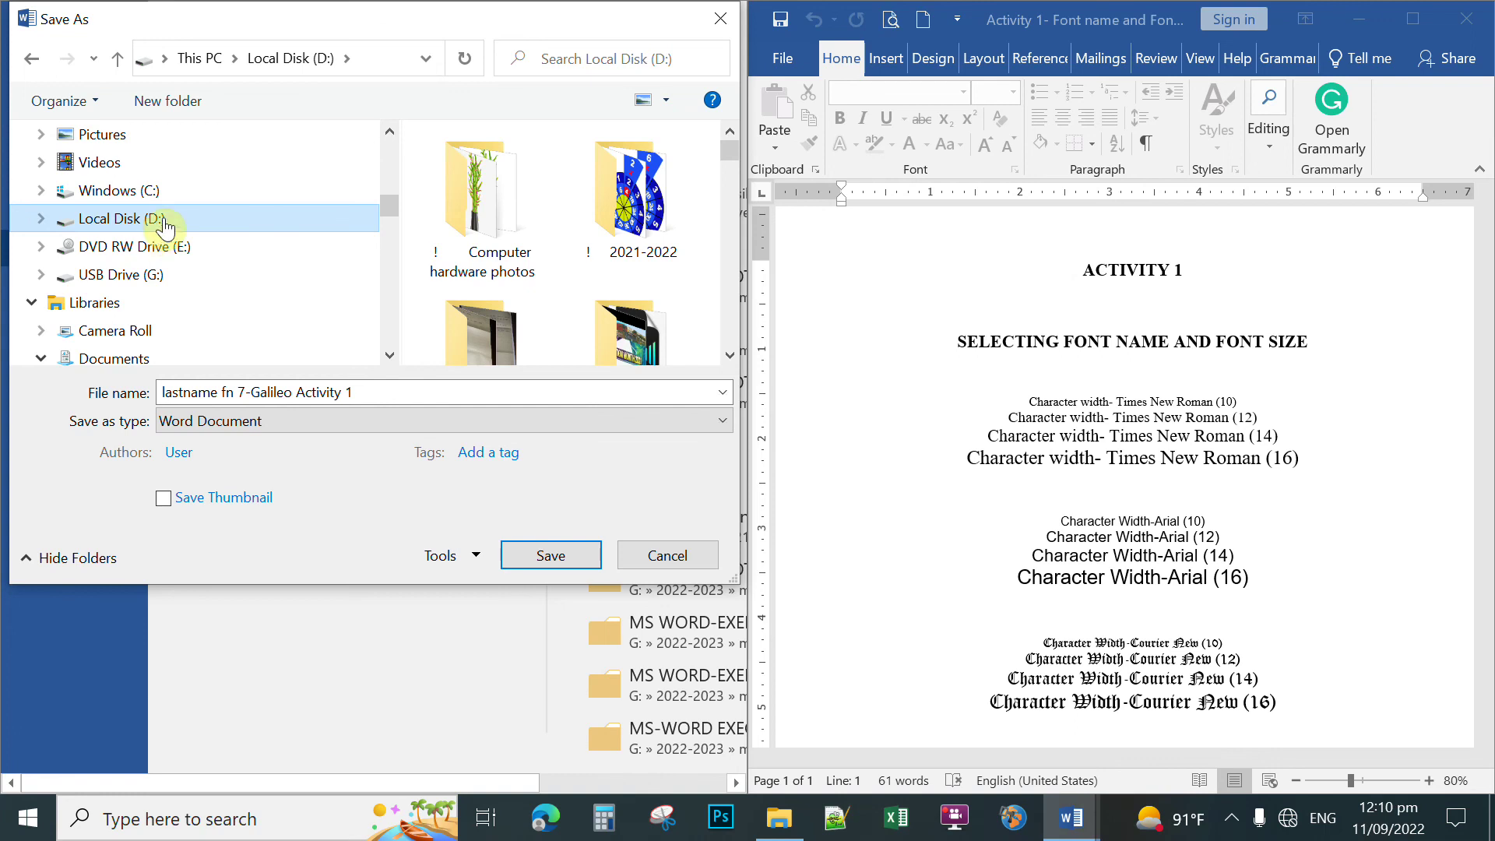
{"action": "left_click", "coordinate": [181, 105]}
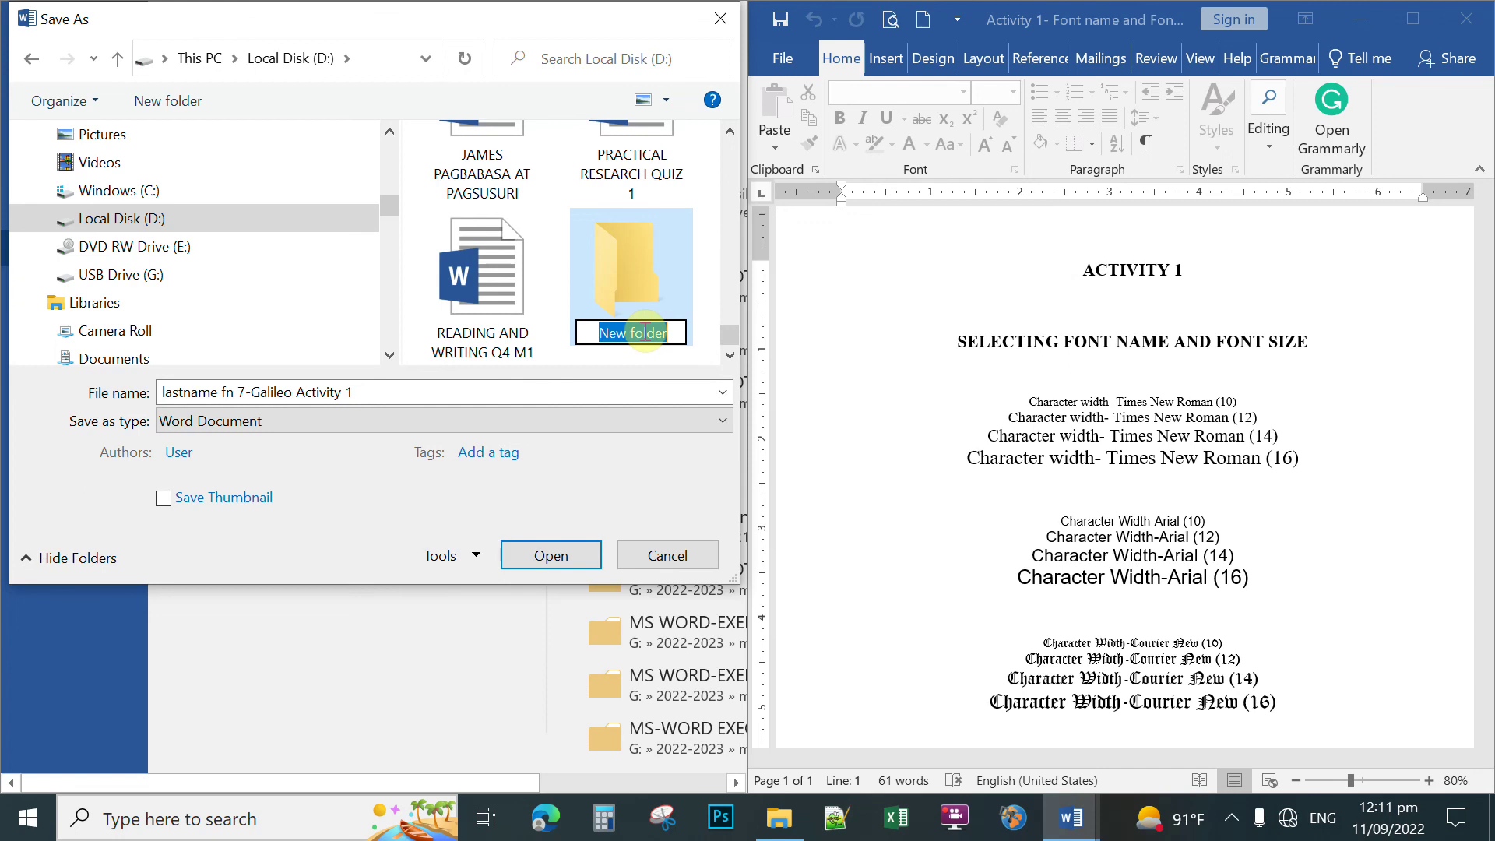
{"action": "type", "text": "ba"}
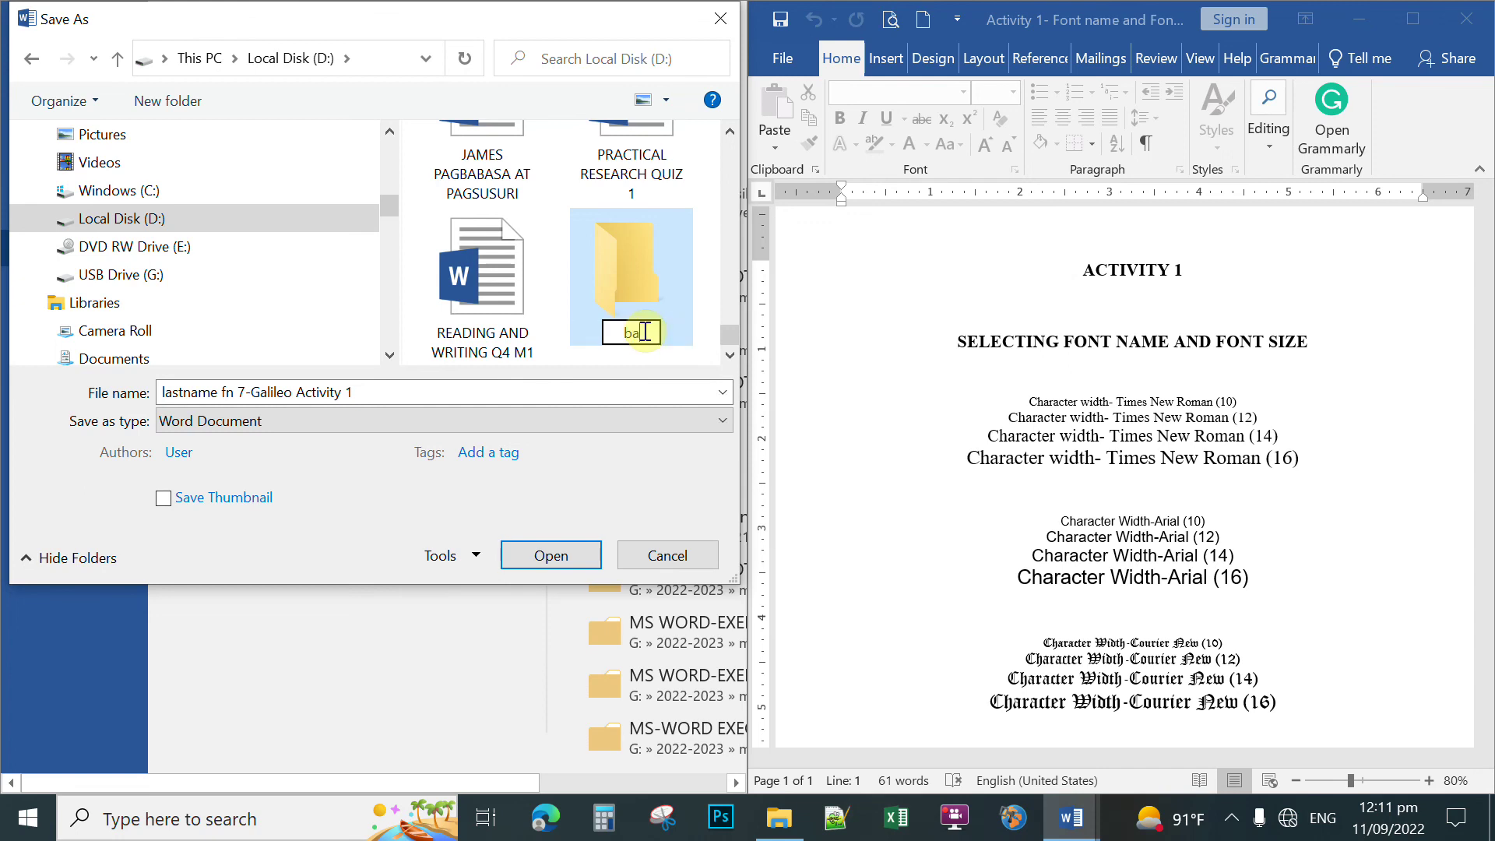
{"action": "type", "text": "llesteros"}
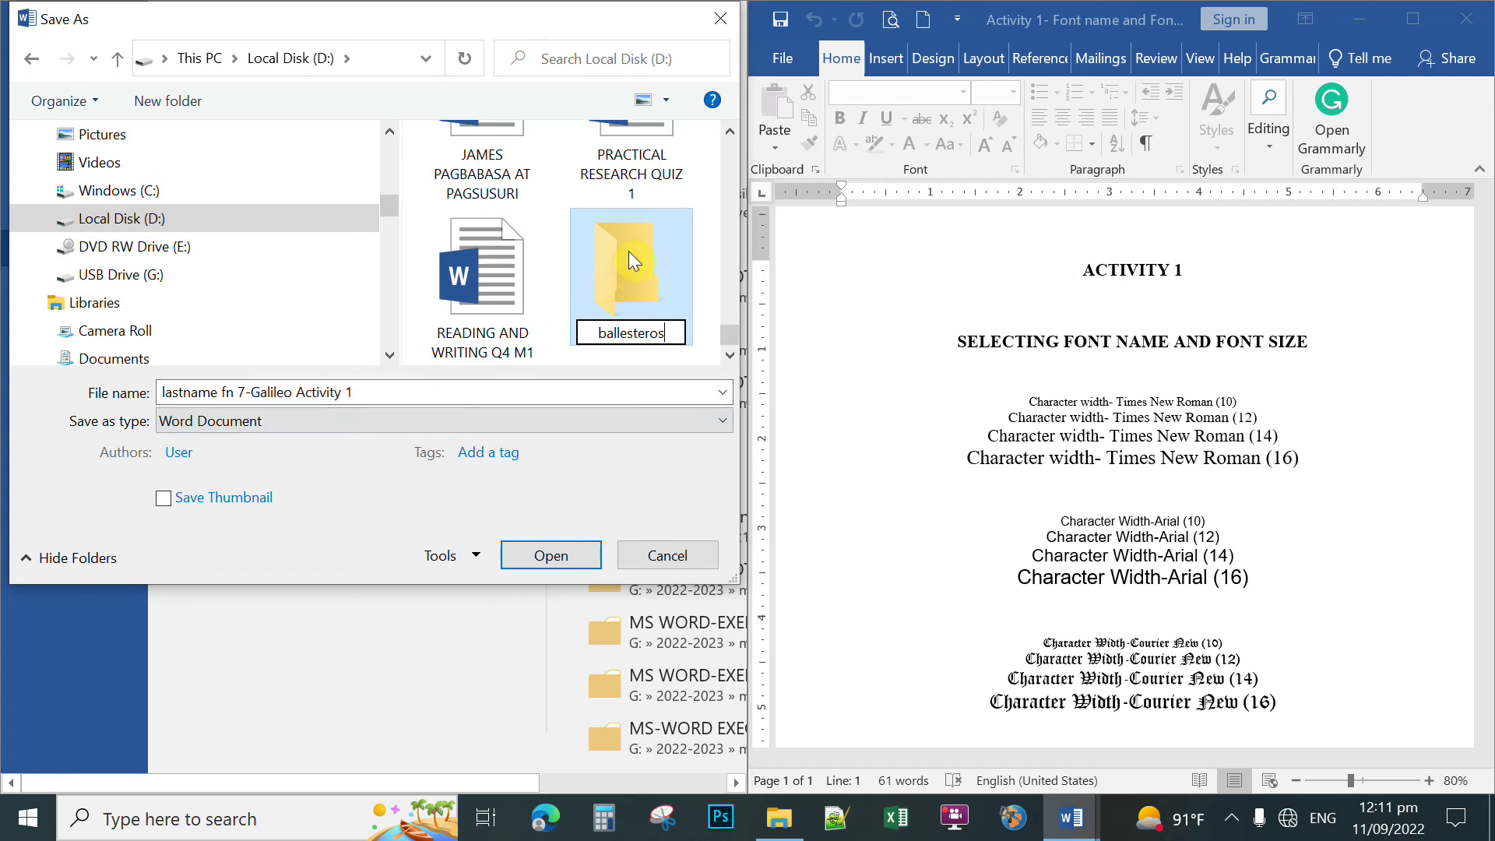
{"action": "left_click", "coordinate": [942, 377]}
{"action": "key", "text": "Return"}
{"action": "key", "text": "Return"}
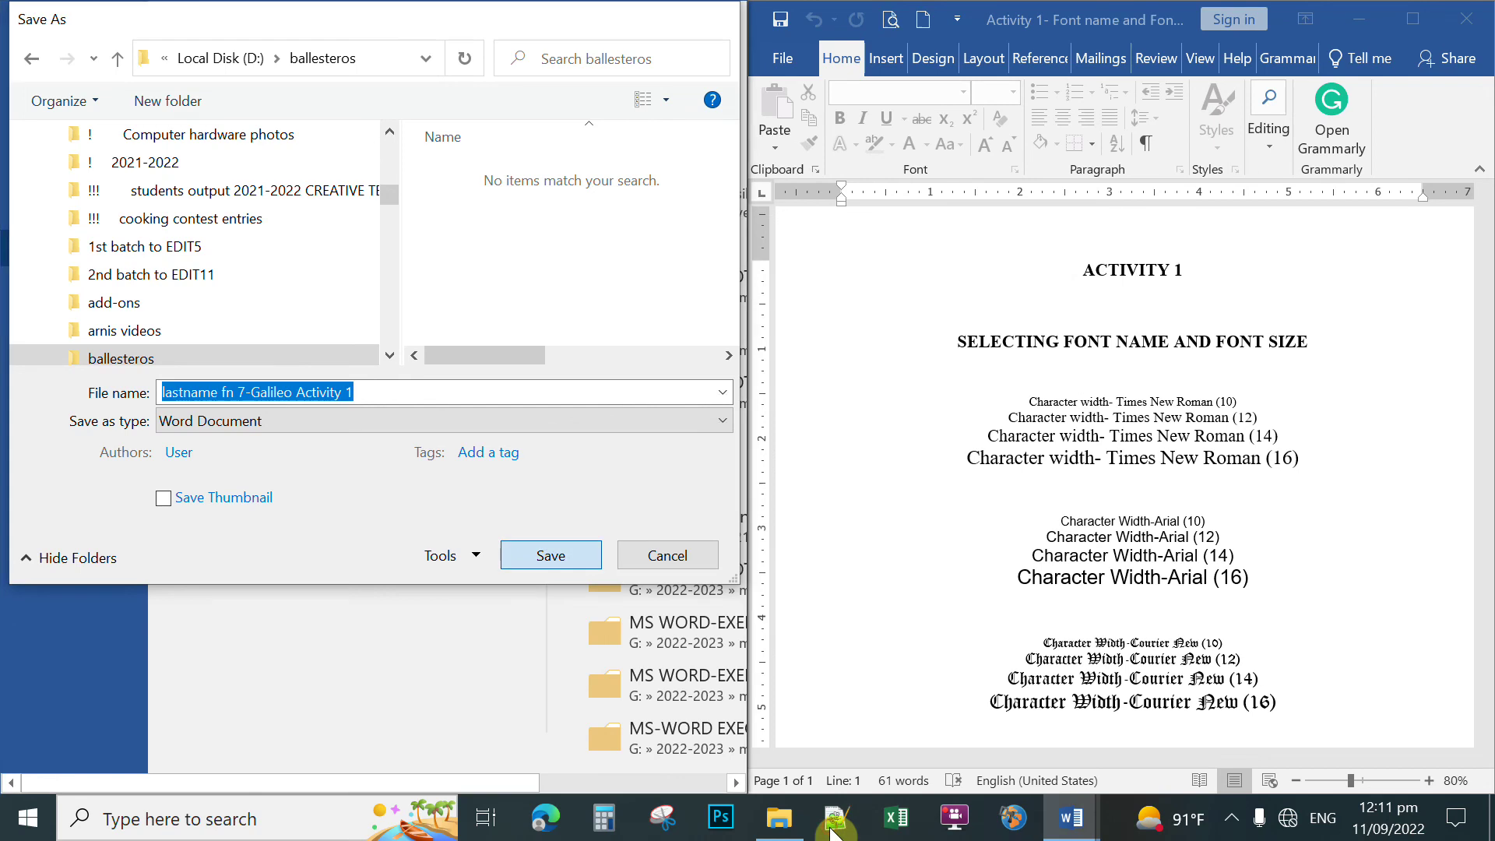
{"action": "left_click", "coordinate": [586, 551]}
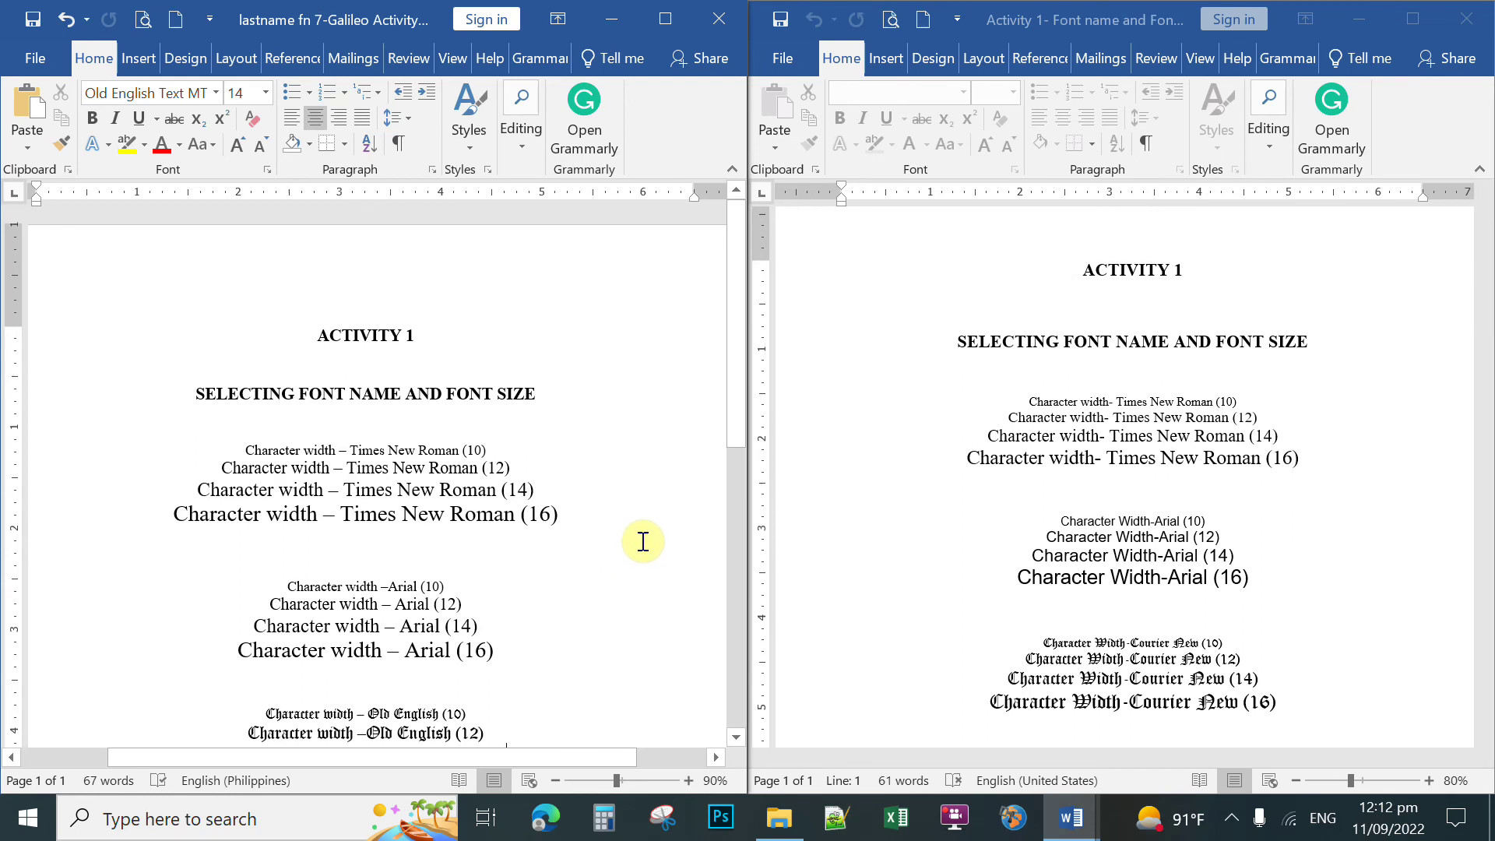
Switch to File Explorer, search Local Disk (D:) for the folder named with the surname, and open it to check the saved file
{"action": "mouse_move", "coordinate": [782, 821]}
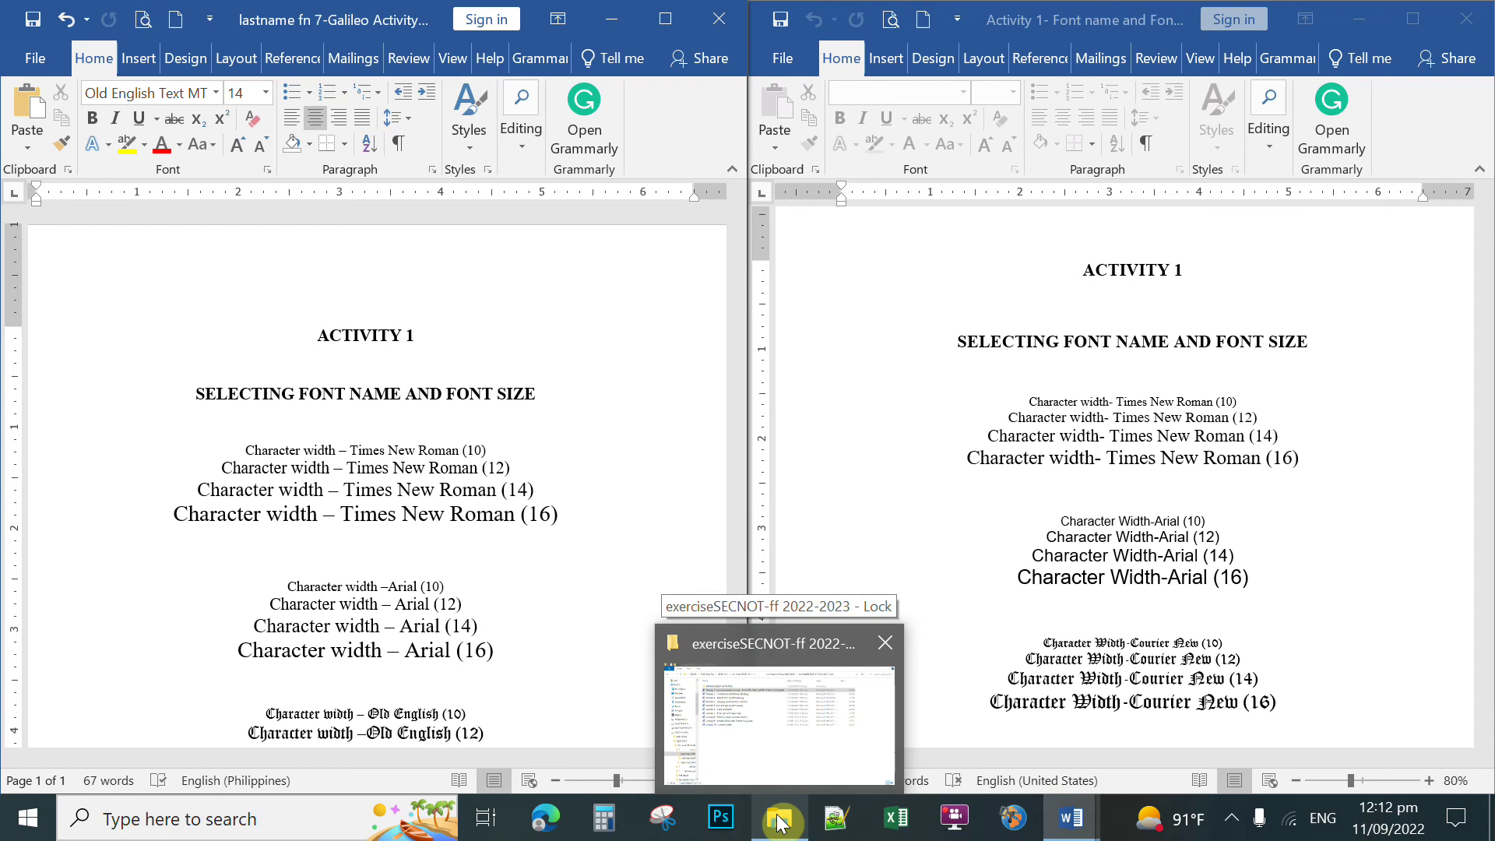
{"action": "left_click", "coordinate": [778, 821]}
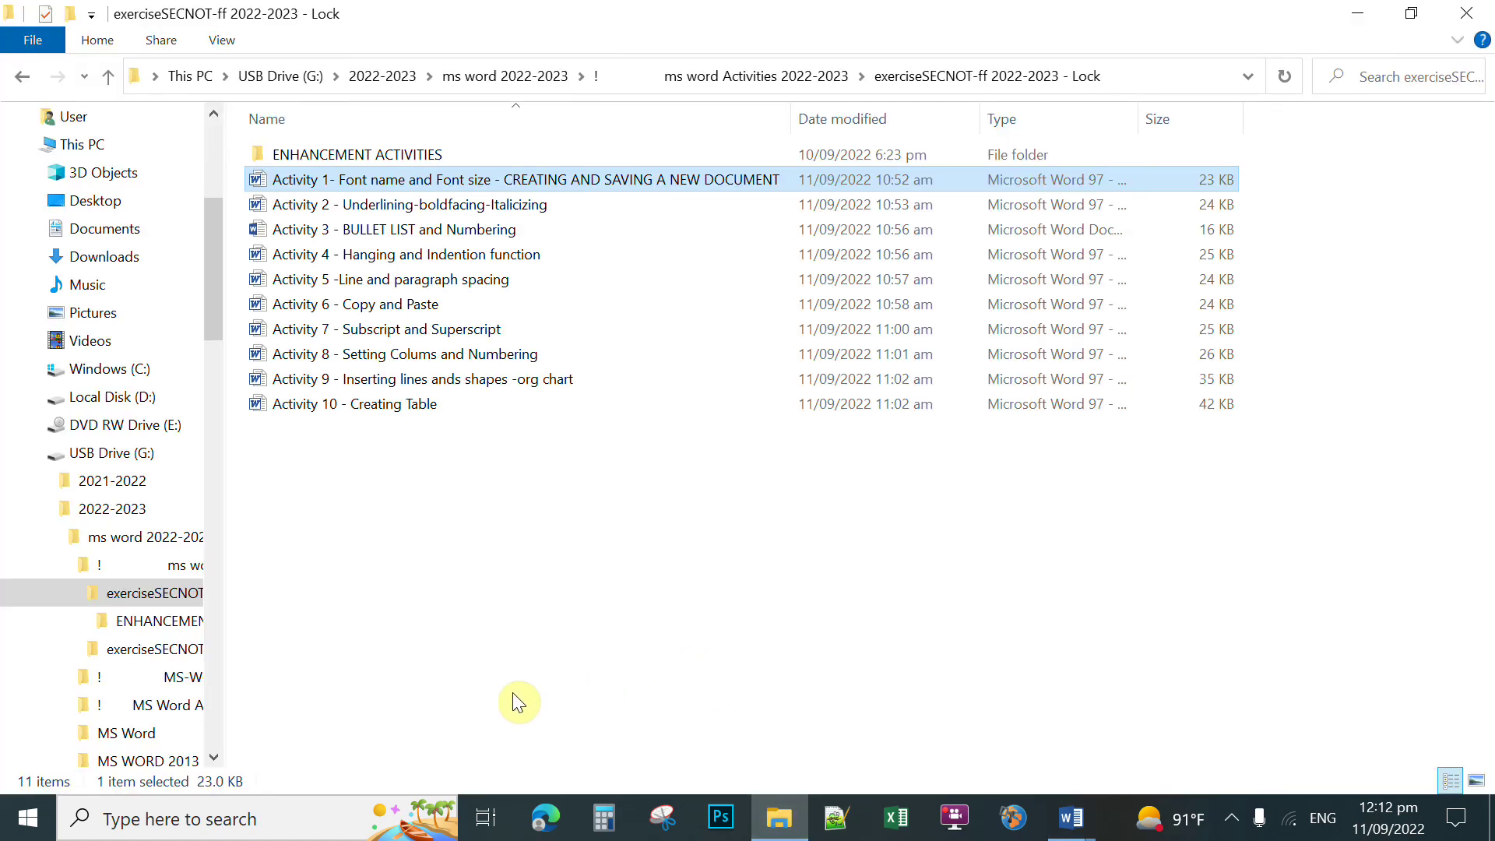
{"action": "left_click", "coordinate": [117, 397]}
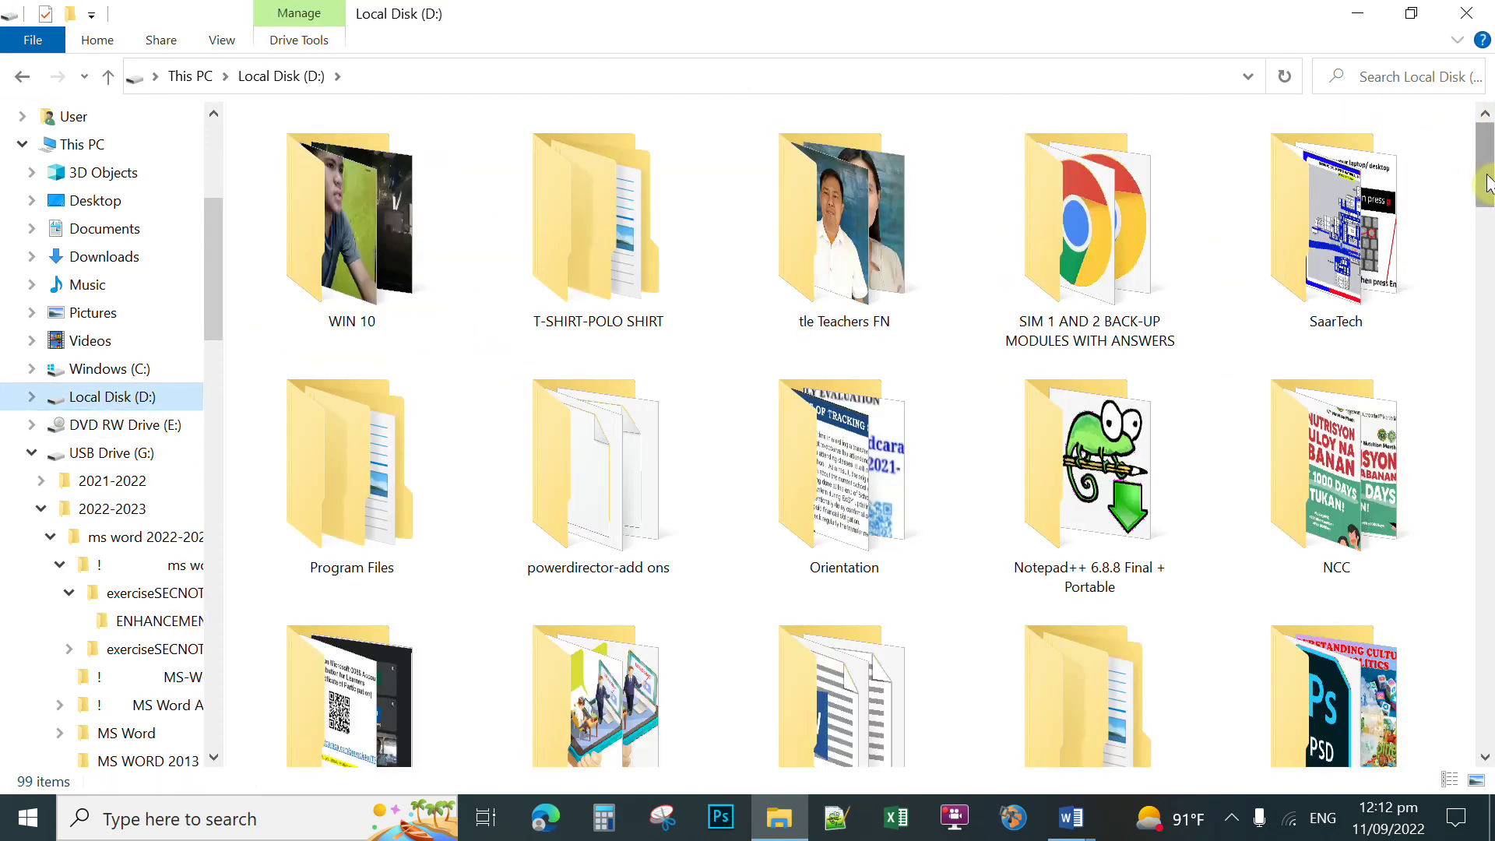
{"action": "left_click_drag", "start_coordinate": [1485, 164], "coordinate": [1417, 80]}
{"action": "left_click", "coordinate": [1417, 80]}
{"action": "type", "text": "ballesteros"}
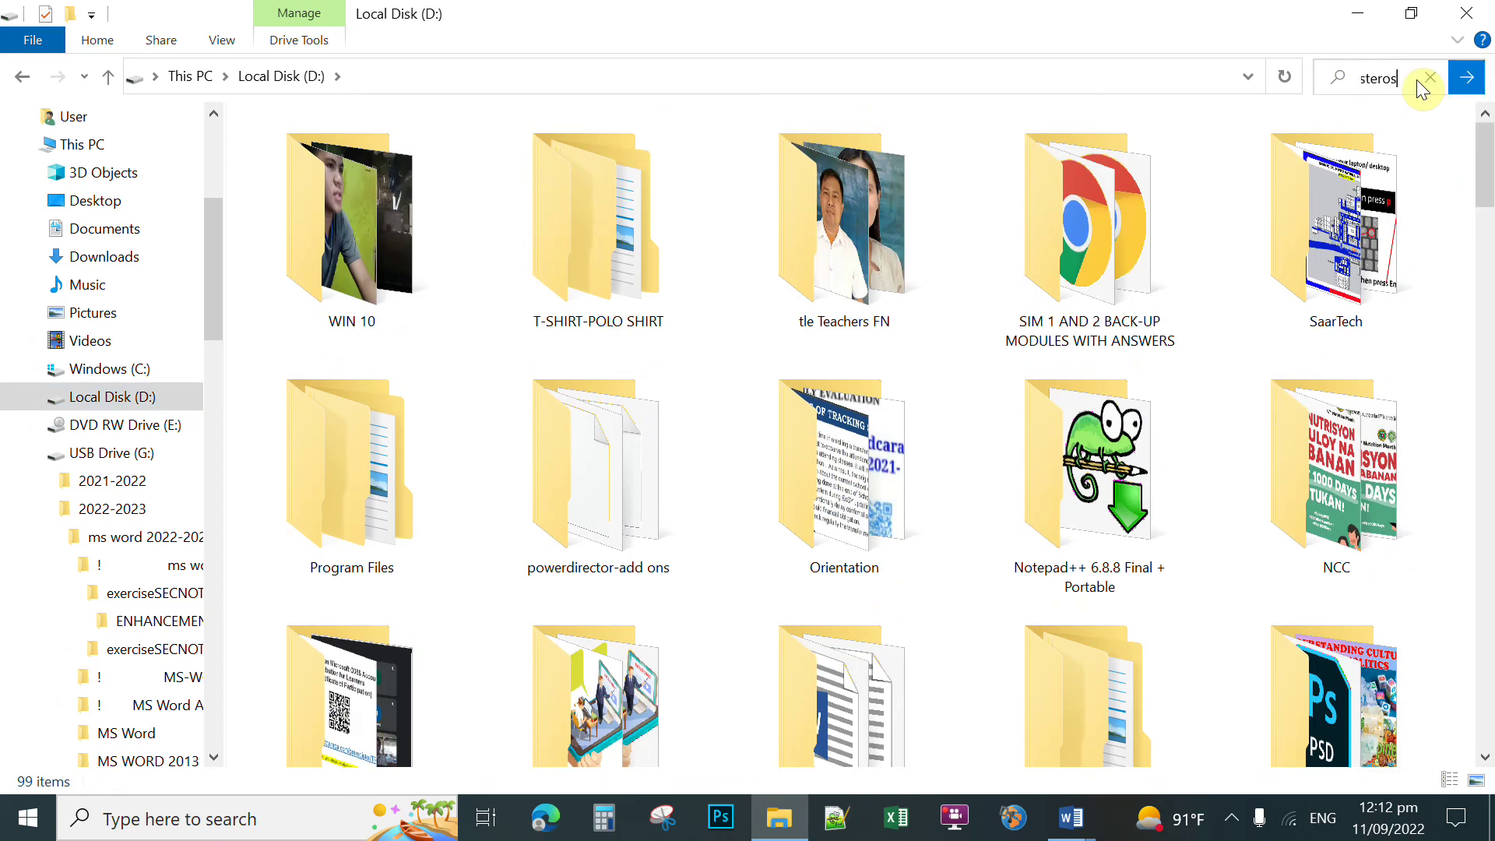
{"action": "key", "text": "Return"}
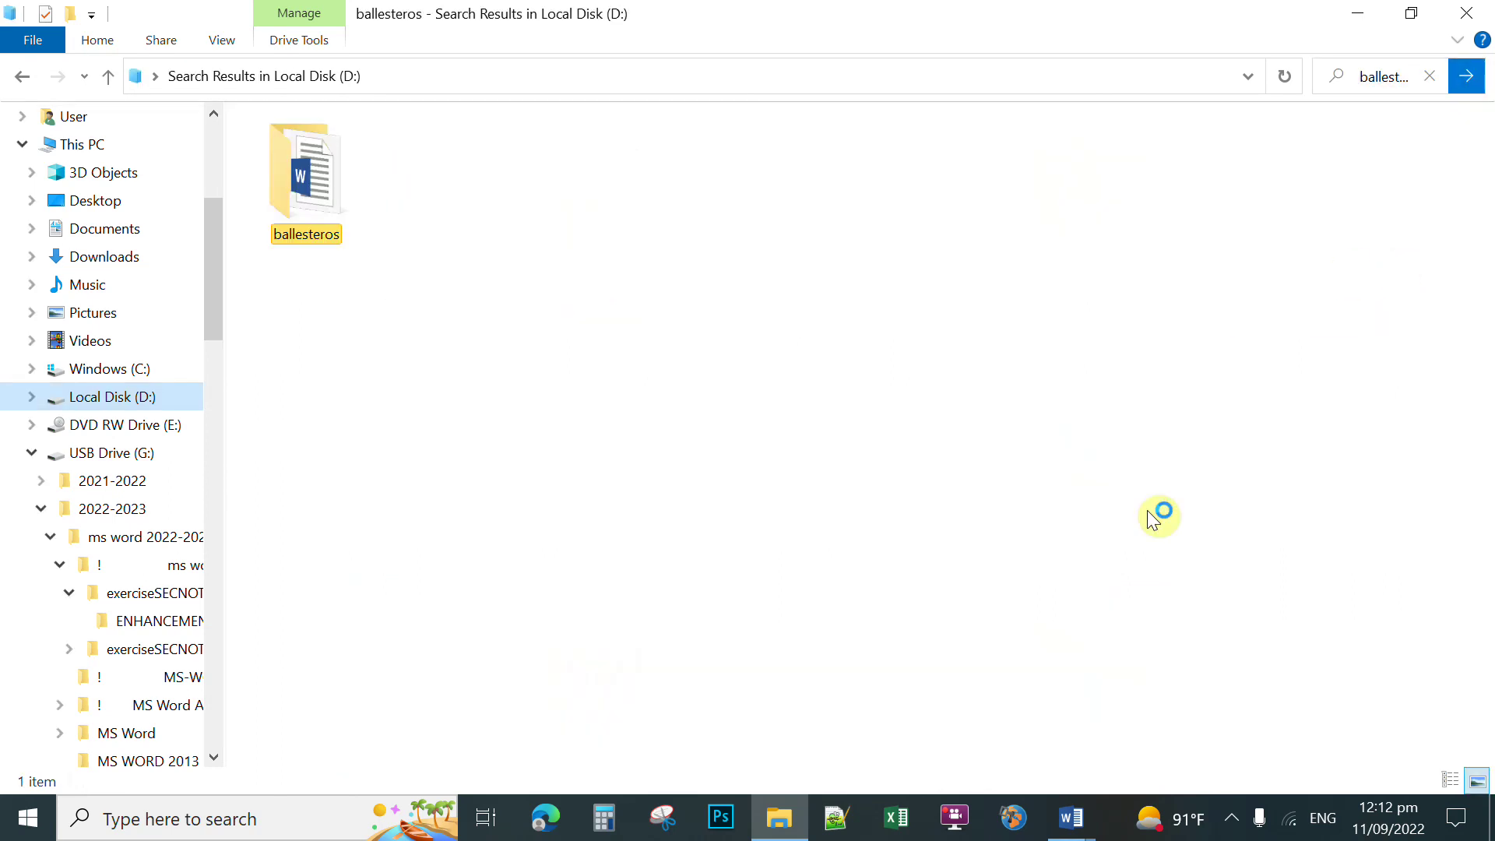
{"action": "left_click", "coordinate": [310, 175]}
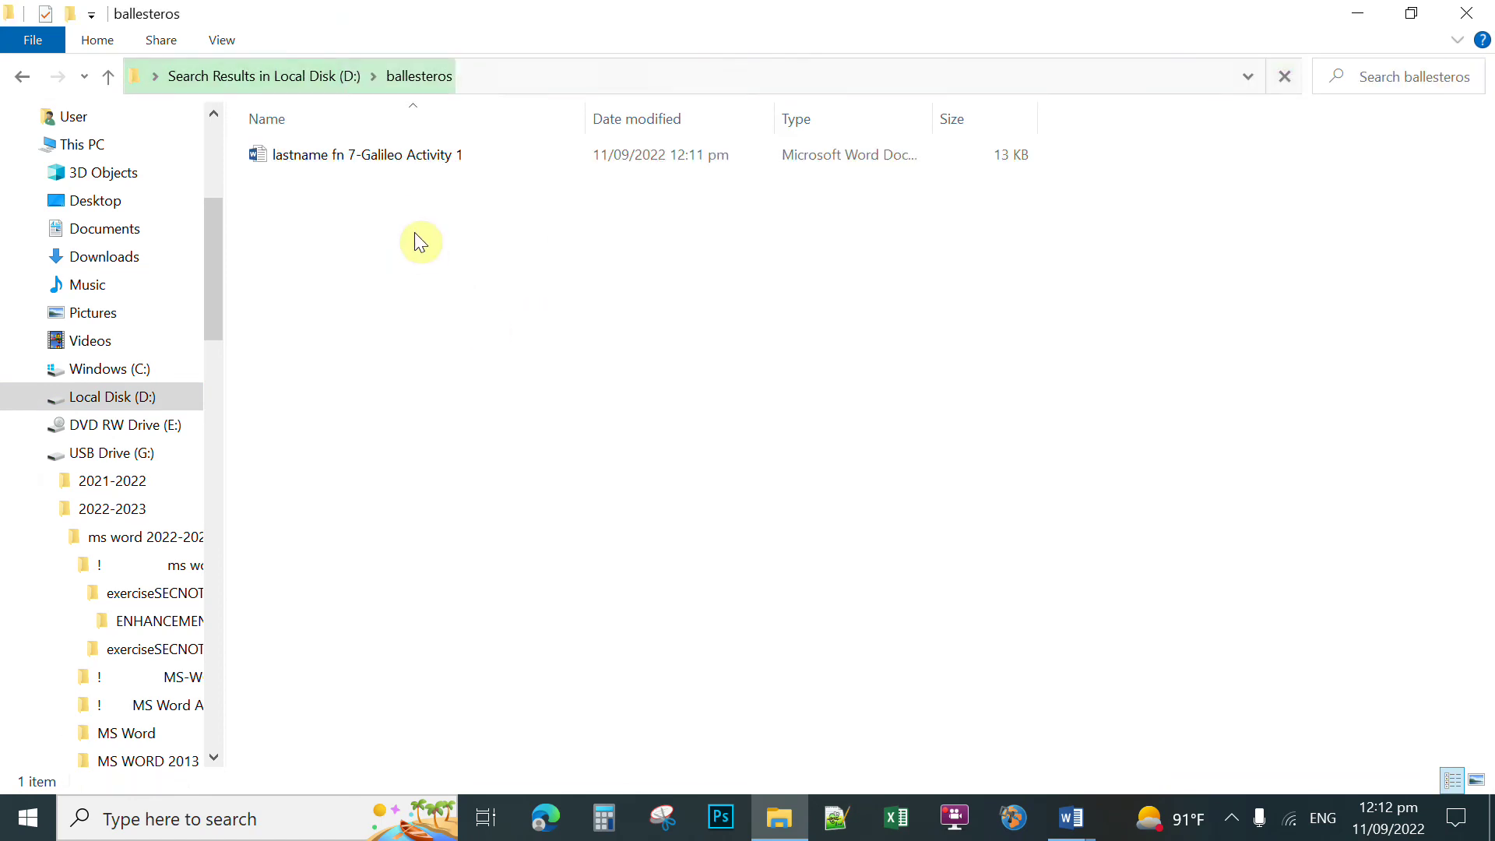